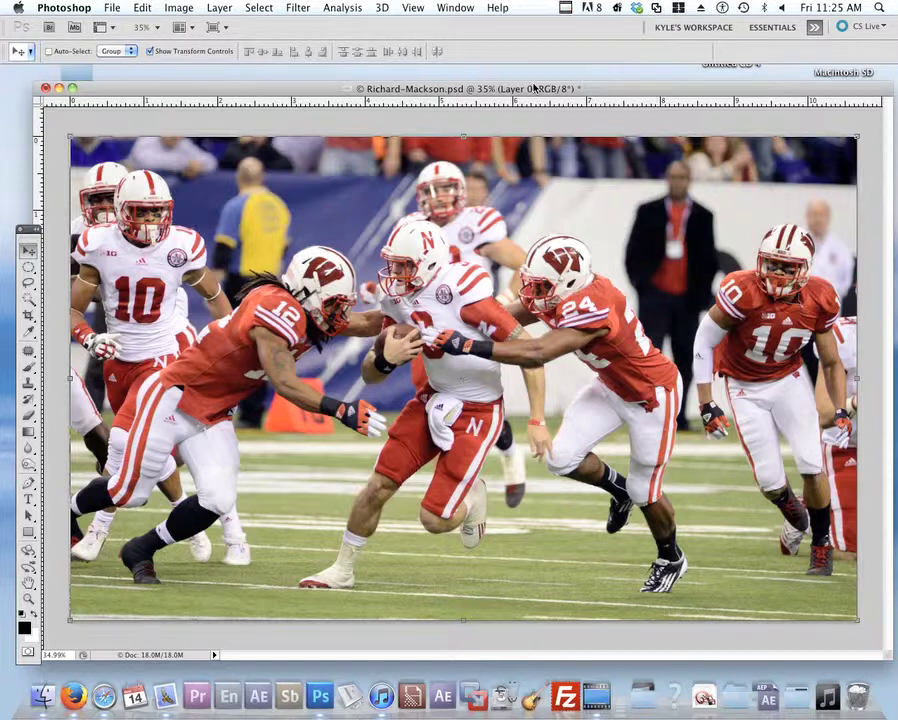
Reposition the photo window, bring the Layers panel over the image, and toggle Layer 0's visibility off and on
left_click_drag(492, 91, 486, 84)
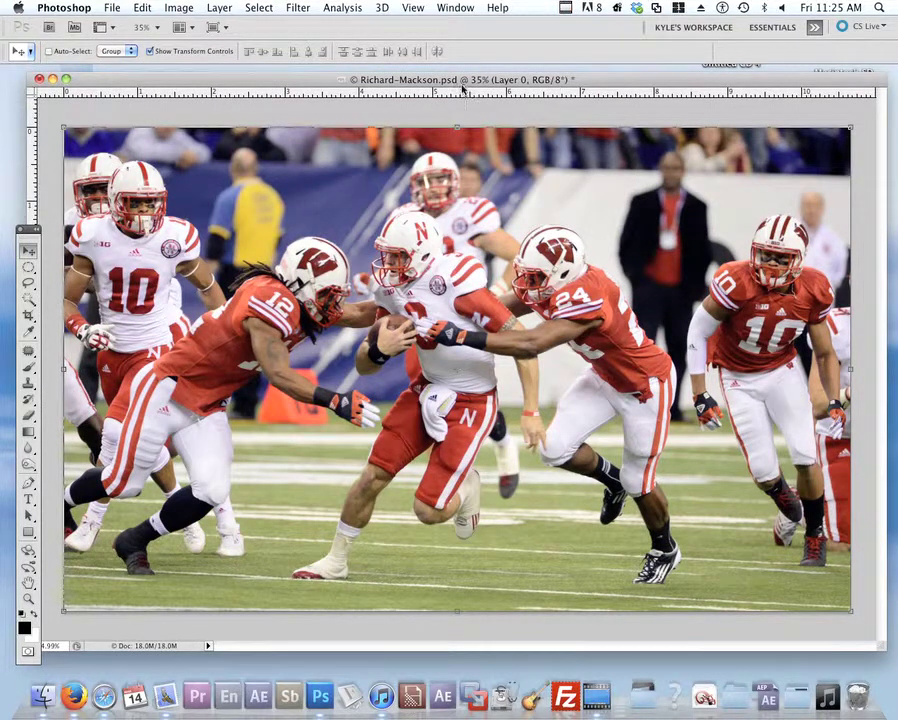
left_click_drag(462, 84, 455, 83)
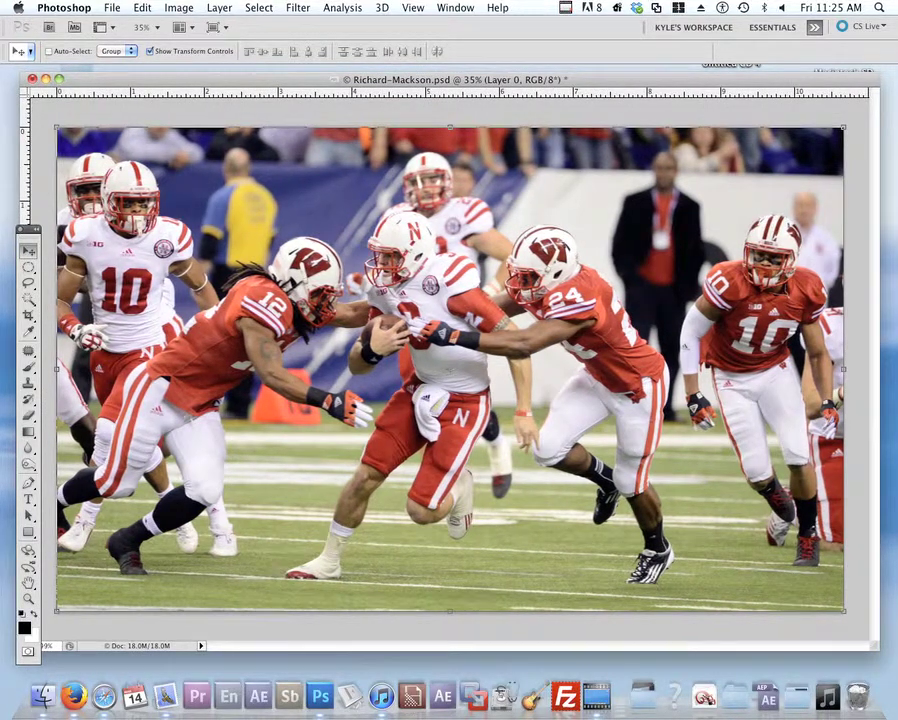
left_click_drag(890, 190, 716, 136)
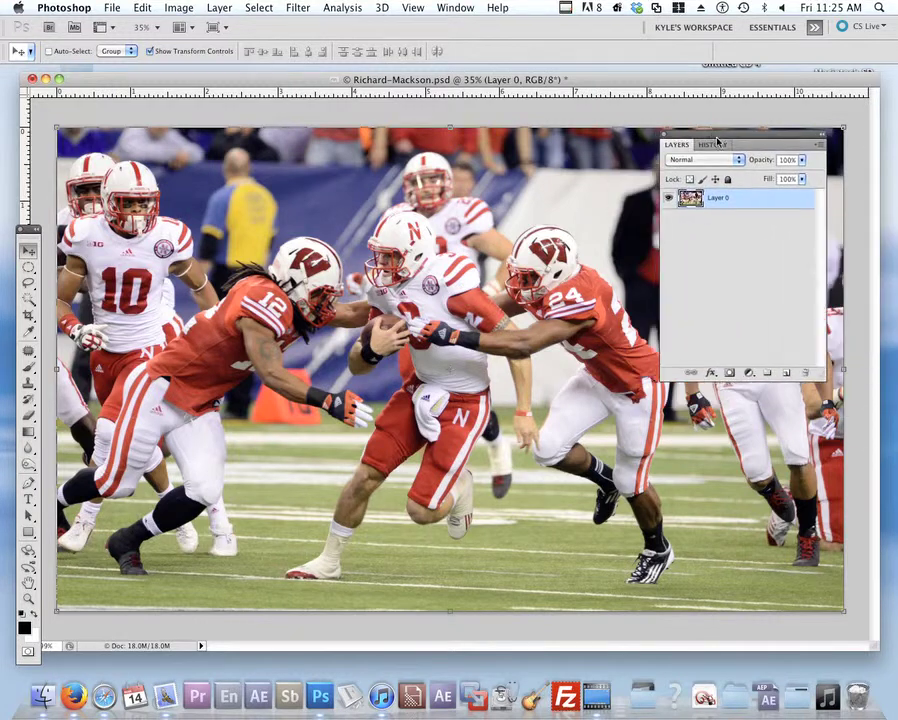
left_click(670, 198)
left_click(670, 198)
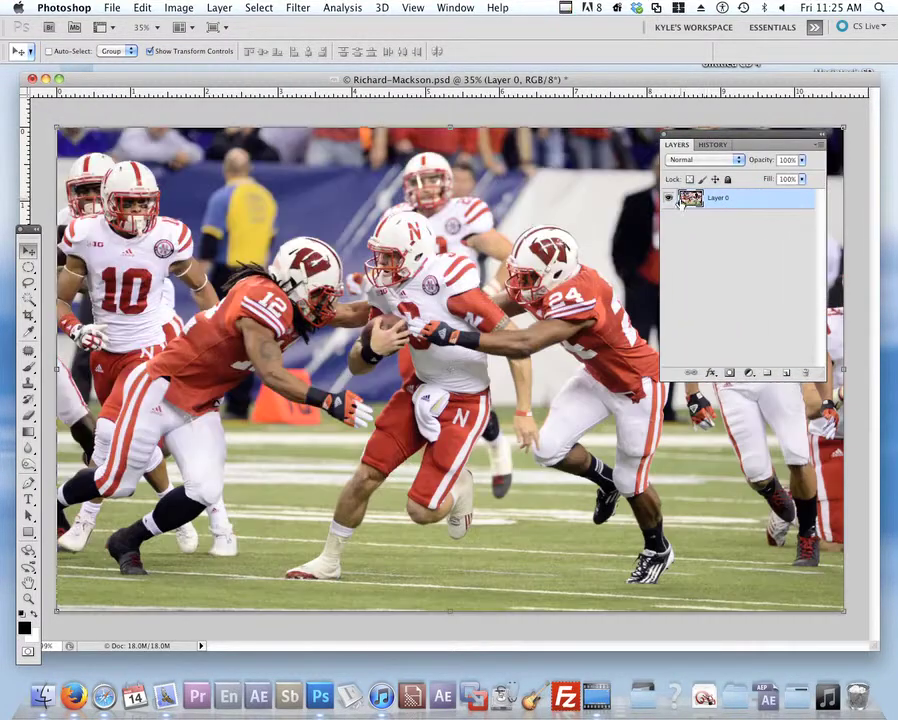
left_click_drag(705, 145, 750, 145)
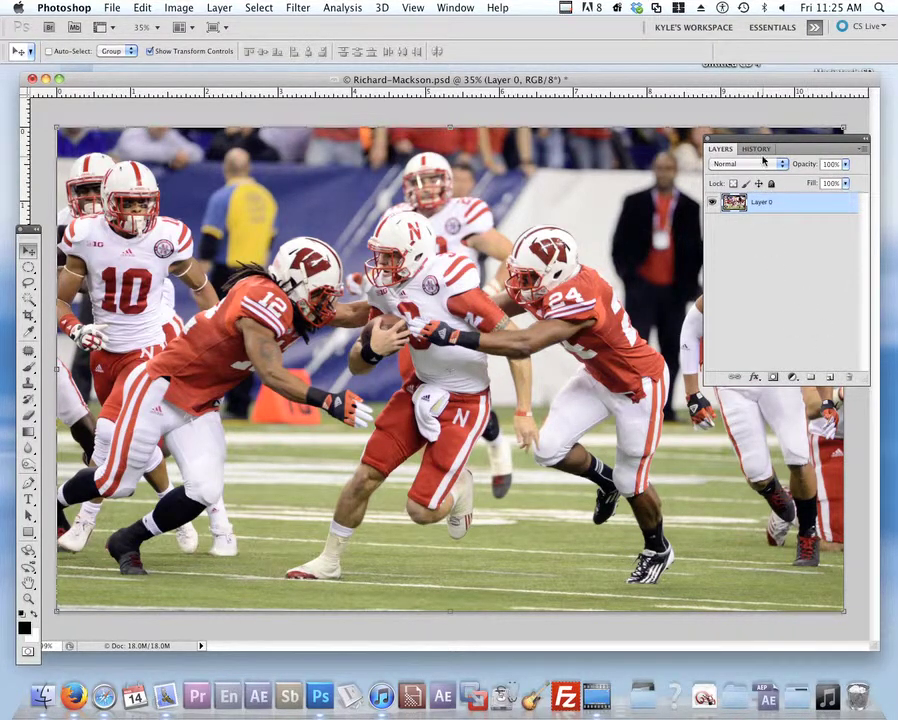
left_click_drag(757, 144, 767, 316)
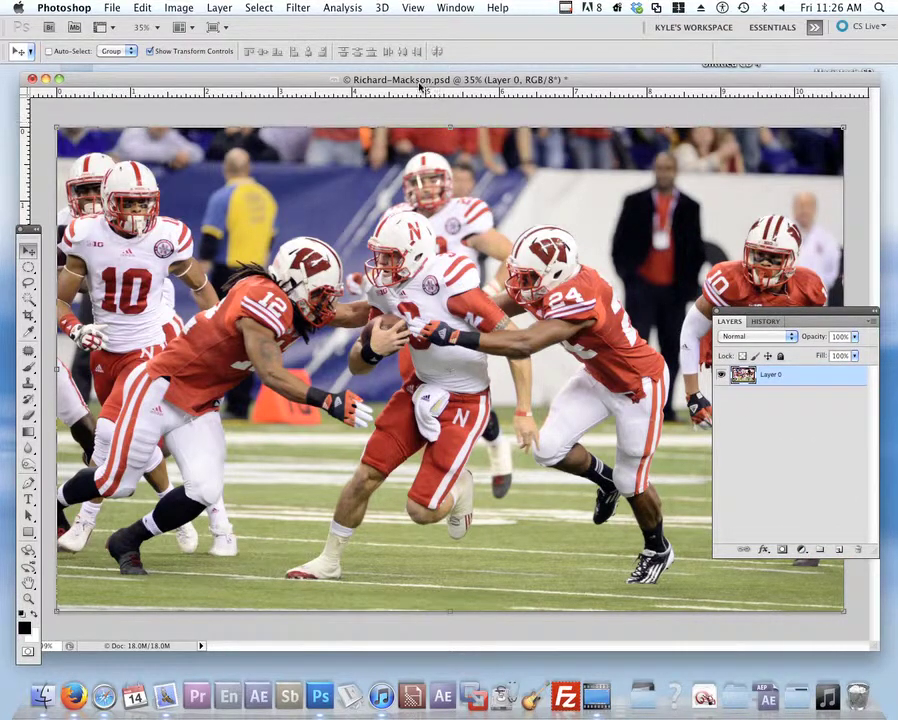
left_click_drag(421, 87, 412, 86)
left_click_drag(744, 307, 748, 273)
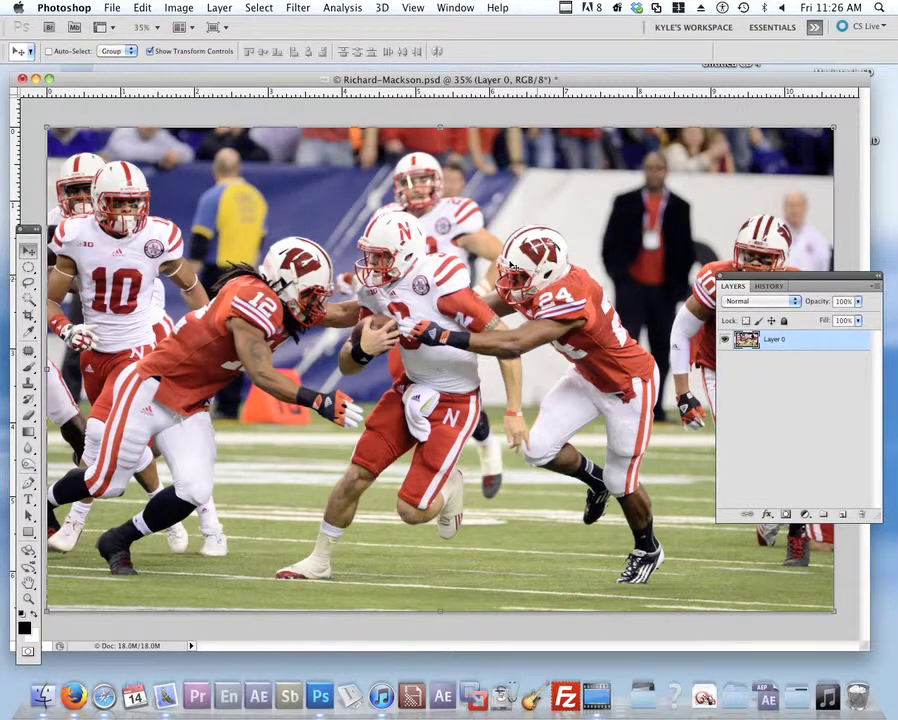
mouse_move(760, 286)
left_mouse_down()
mouse_move(771, 282)
mouse_move(729, 297)
mouse_move(757, 286)
left_mouse_up()
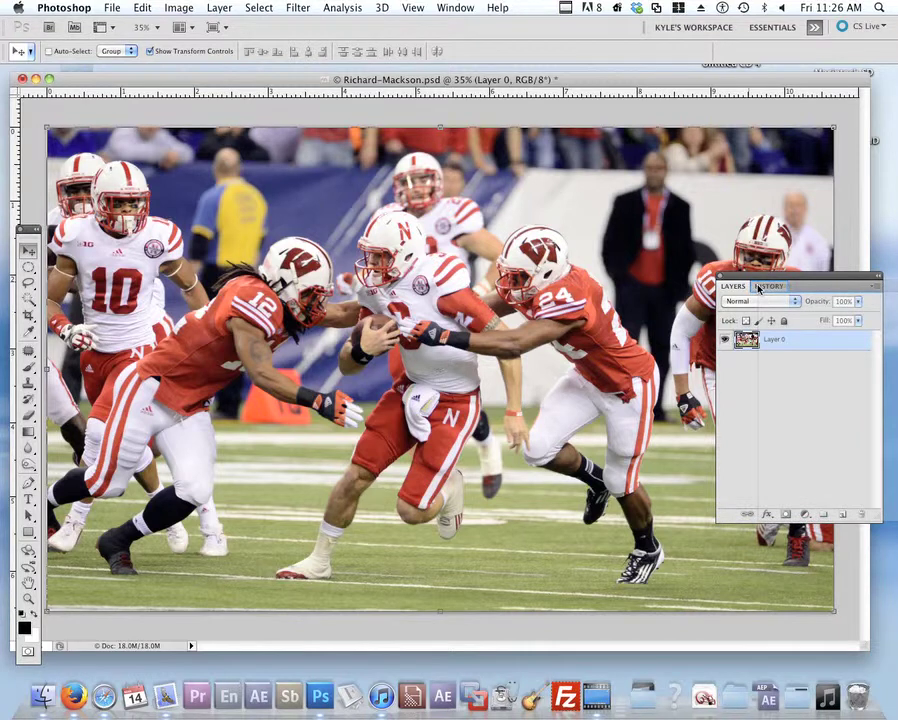
left_click(740, 288)
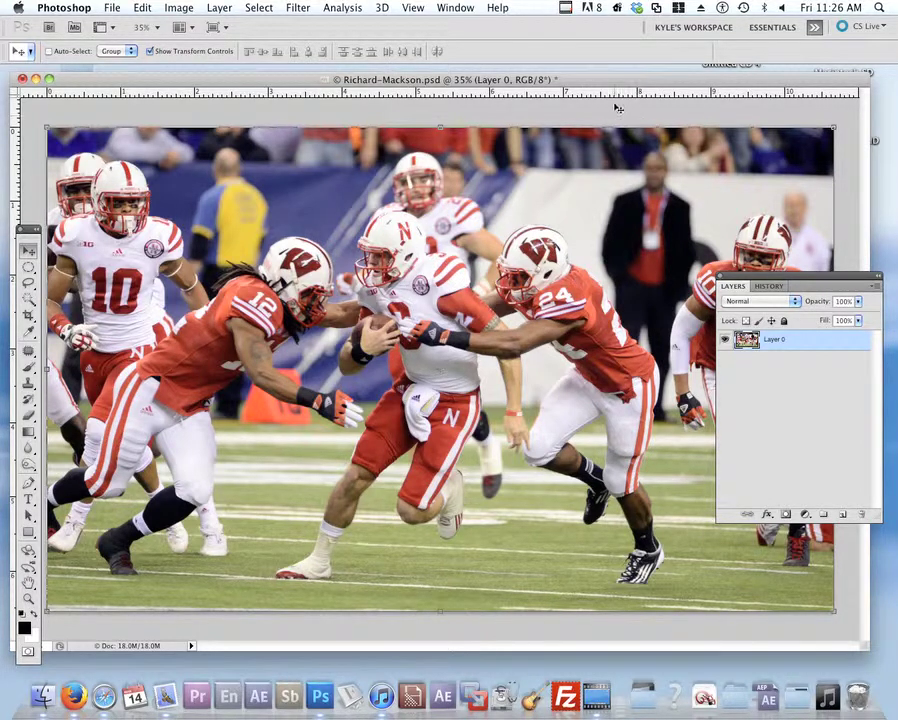
left_click_drag(579, 82, 568, 72)
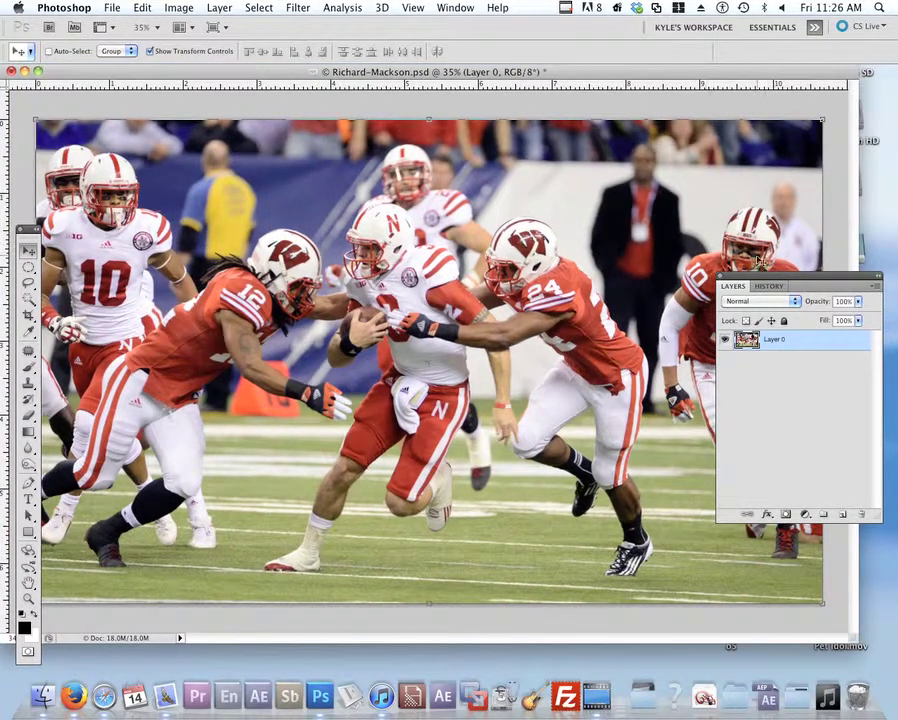
left_click_drag(762, 276, 777, 281)
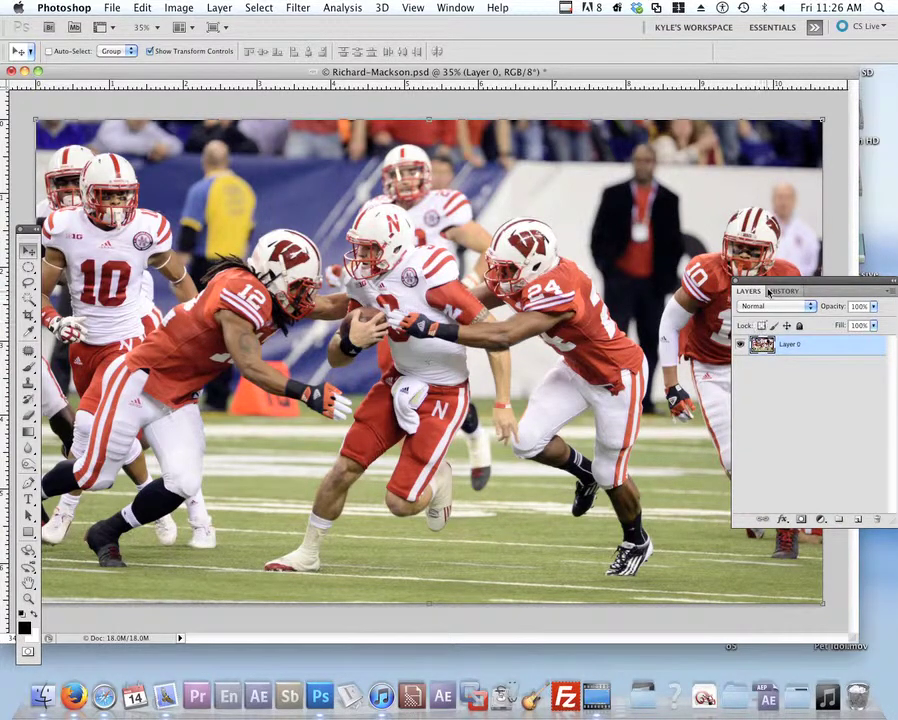
Bring the Layers panel group fully over the photo and dock the Paths panel into it beside History
left_click_drag(770, 287, 696, 231)
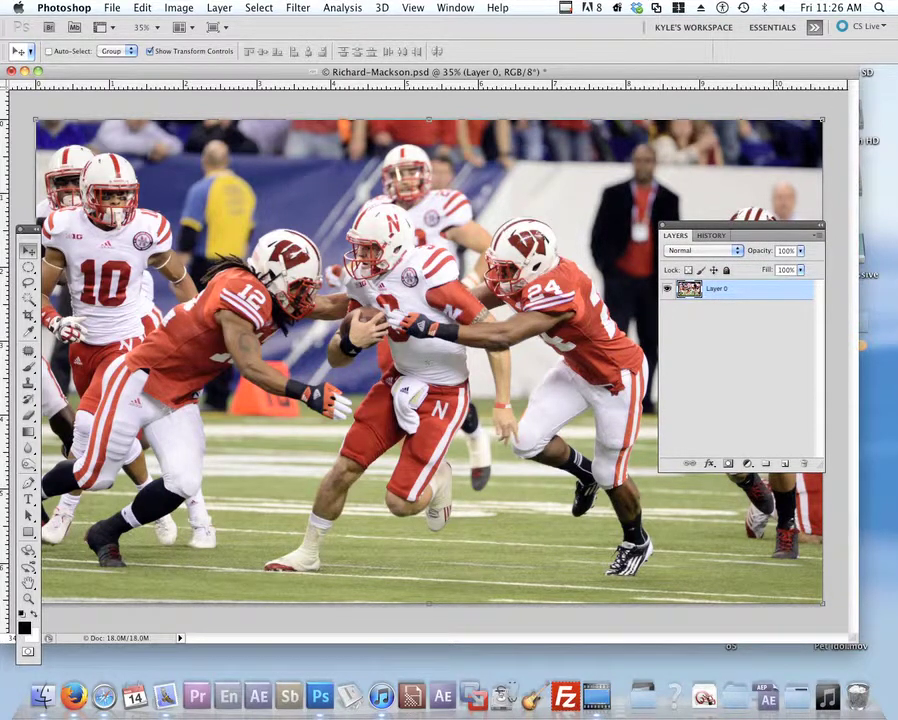
left_click_drag(896, 268, 718, 238)
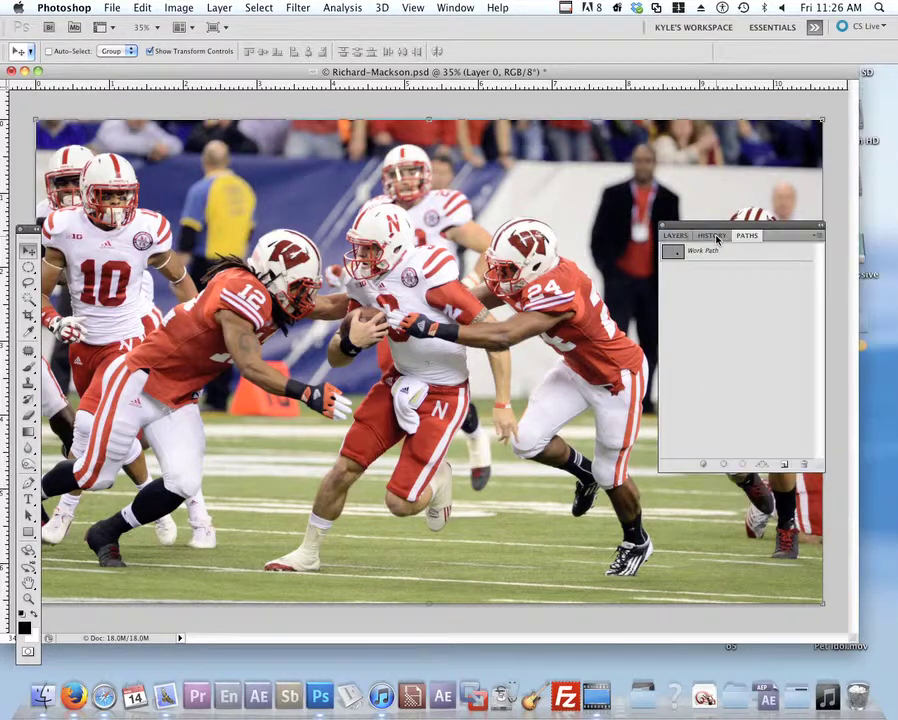
left_click(675, 235)
Review the list of recorded edits in the document's history
left_click(712, 236)
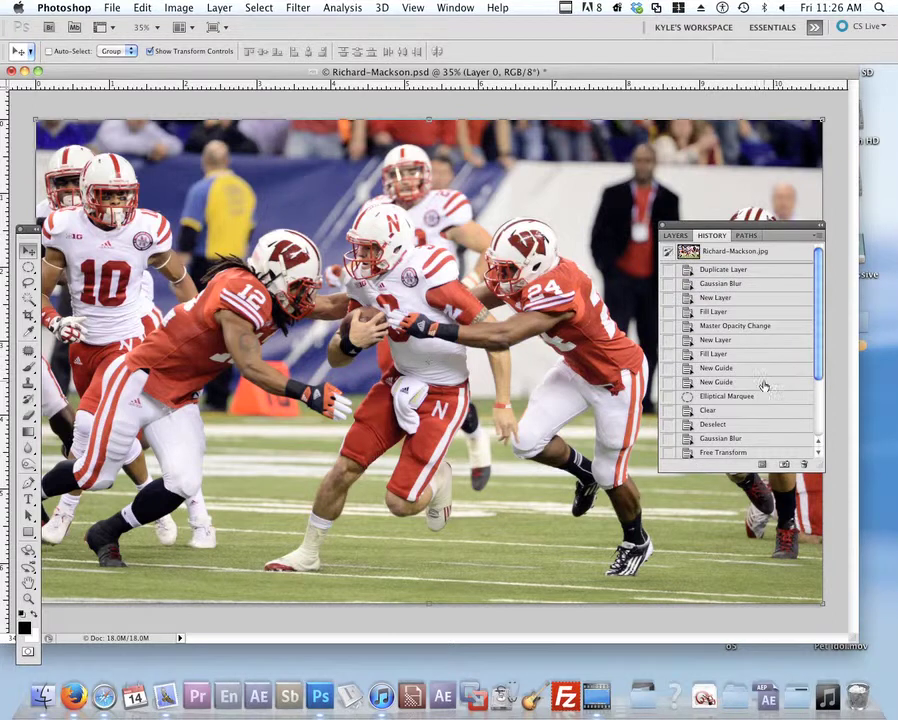
scroll(762, 384, "down", 3)
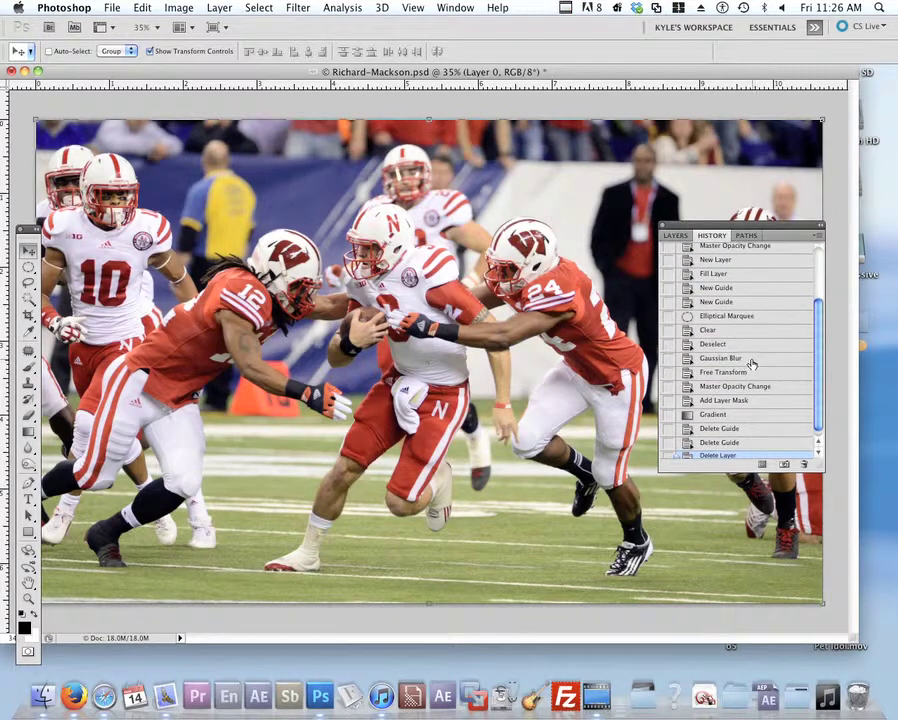
scroll(732, 345, "up", 2)
scroll(727, 332, "up", 2)
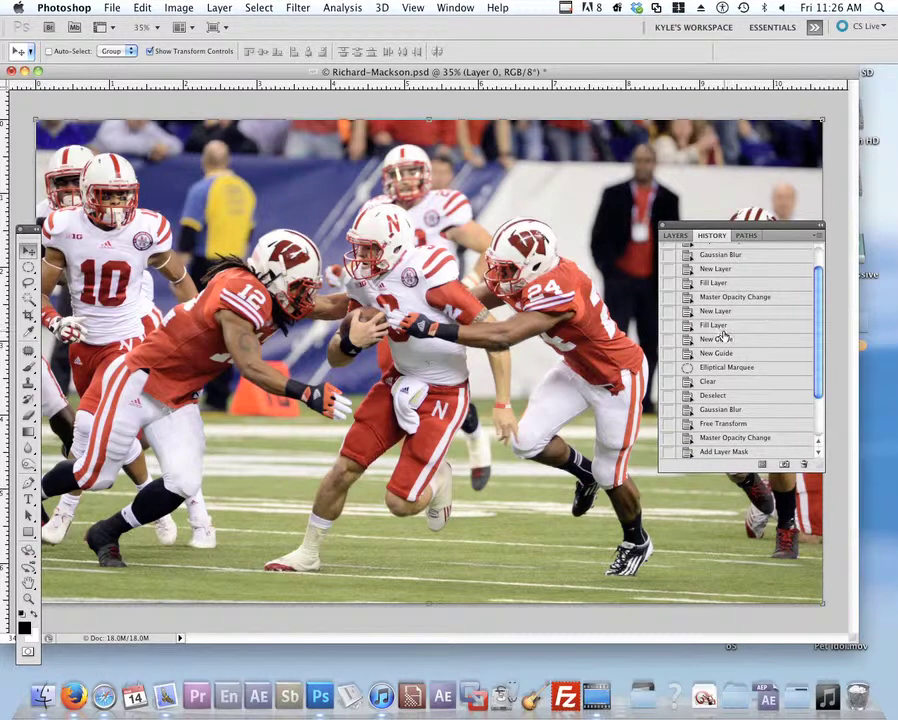
scroll(723, 339, "down", 3)
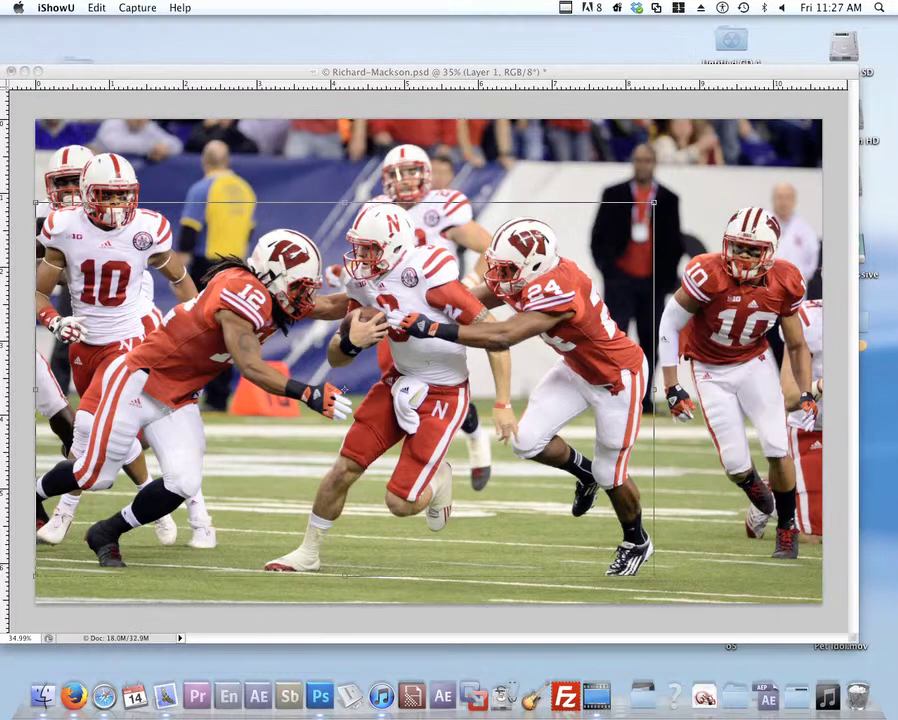
Switch back to Photoshop and load the outline of the cut-out players on Layer 1 as a selection
left_click(595, 261)
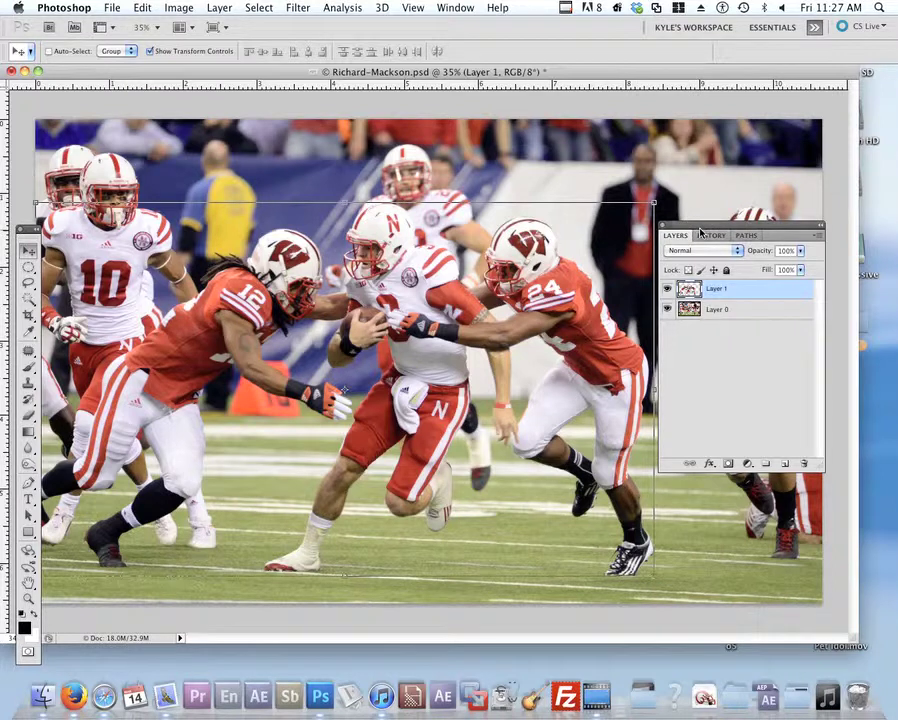
left_click_drag(685, 226, 730, 276)
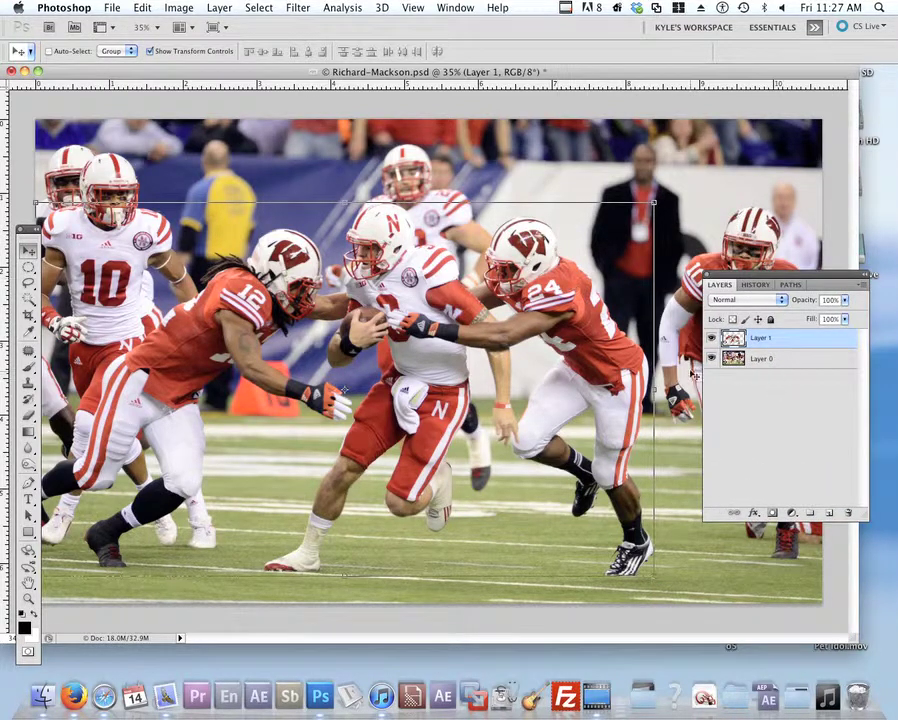
left_click(731, 341, "super")
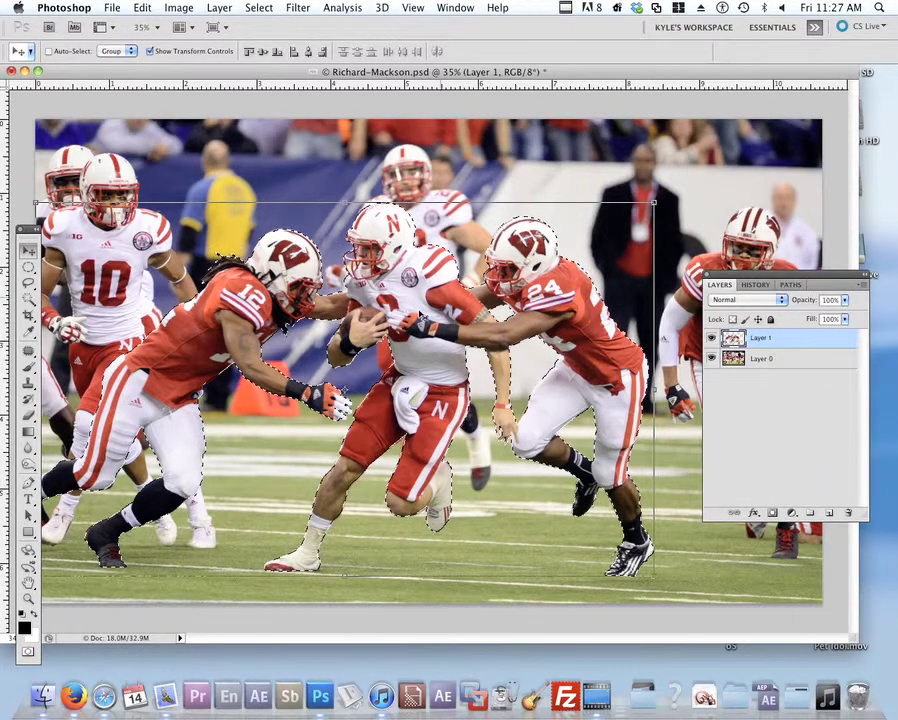
left_click_drag(284, 71, 301, 83)
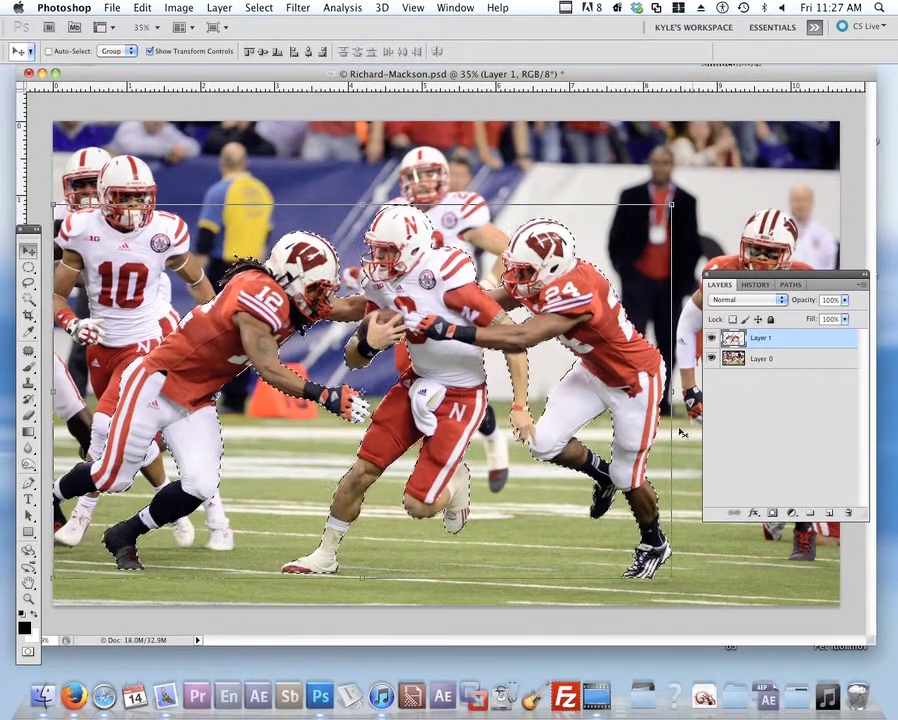
Hide Layer 0 to examine the isolated players on Layer 1, and show it again
left_click(765, 410)
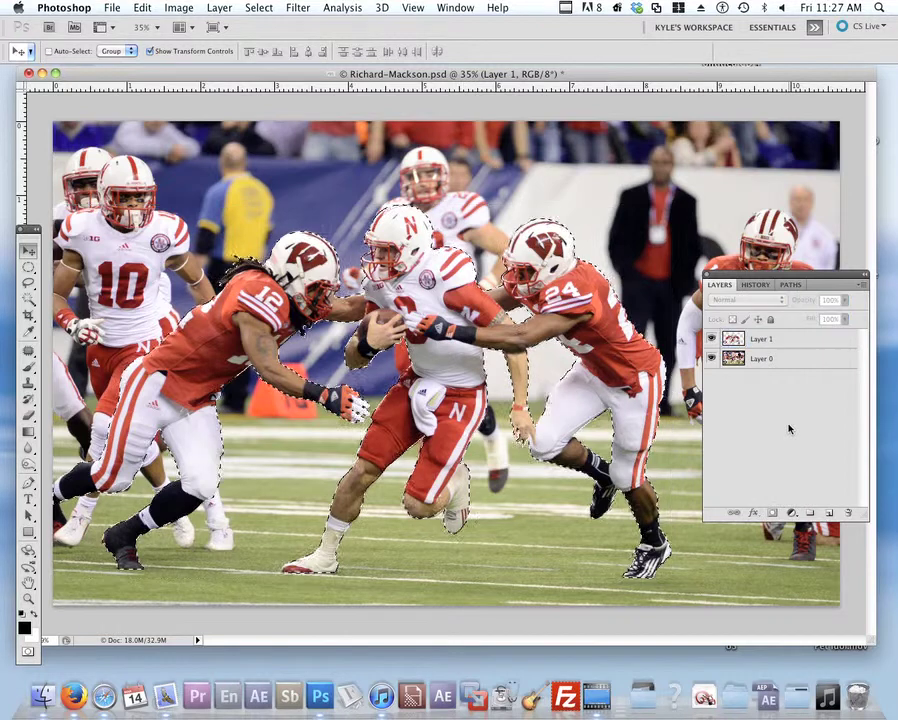
left_click(711, 358)
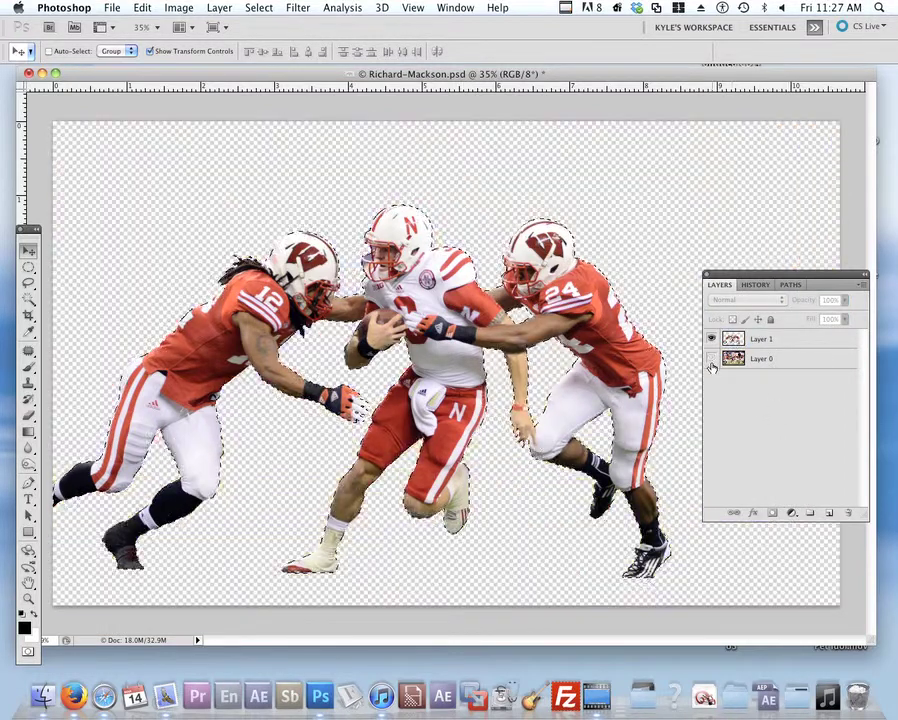
left_click(711, 360)
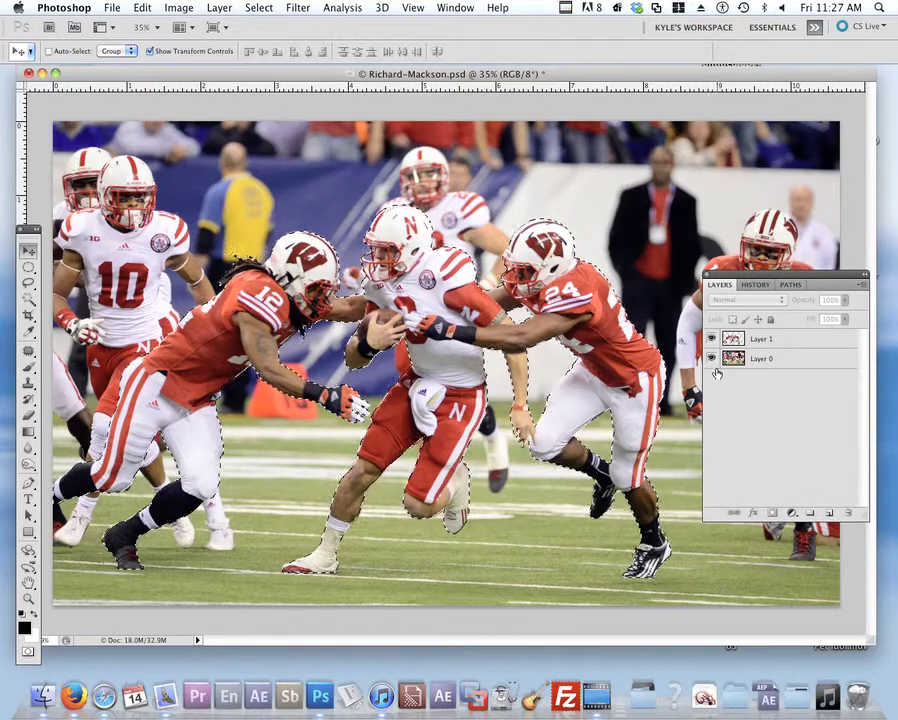
Duplicate Layer 0, hide the original, and keep Layer 1 and the selected duplicate visible
left_click_drag(820, 368, 829, 512)
left_click_drag(742, 286, 709, 284)
left_click_drag(685, 342, 683, 318)
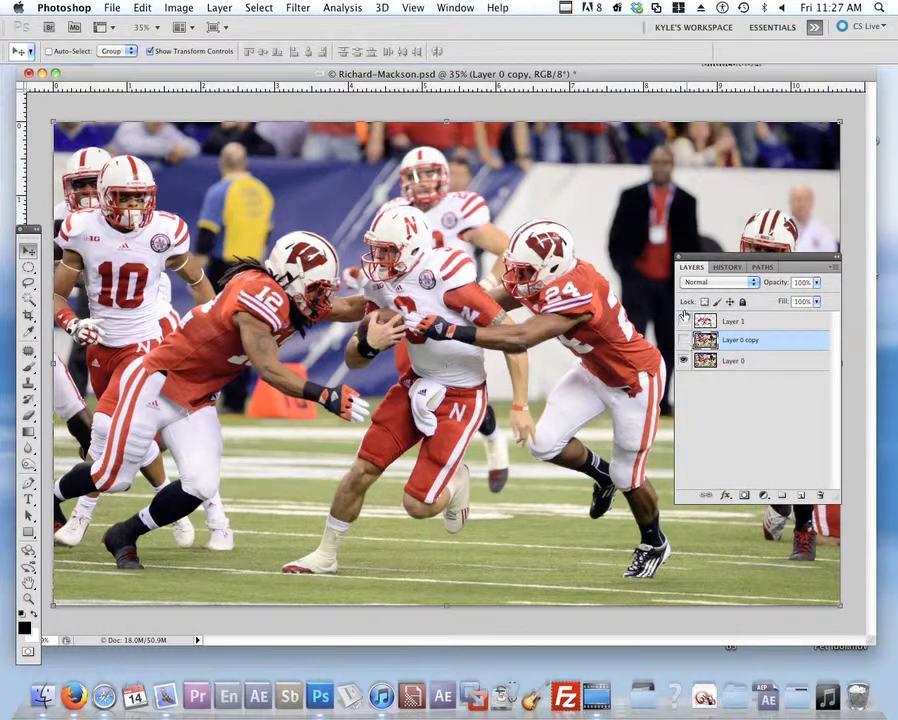
left_click(724, 363)
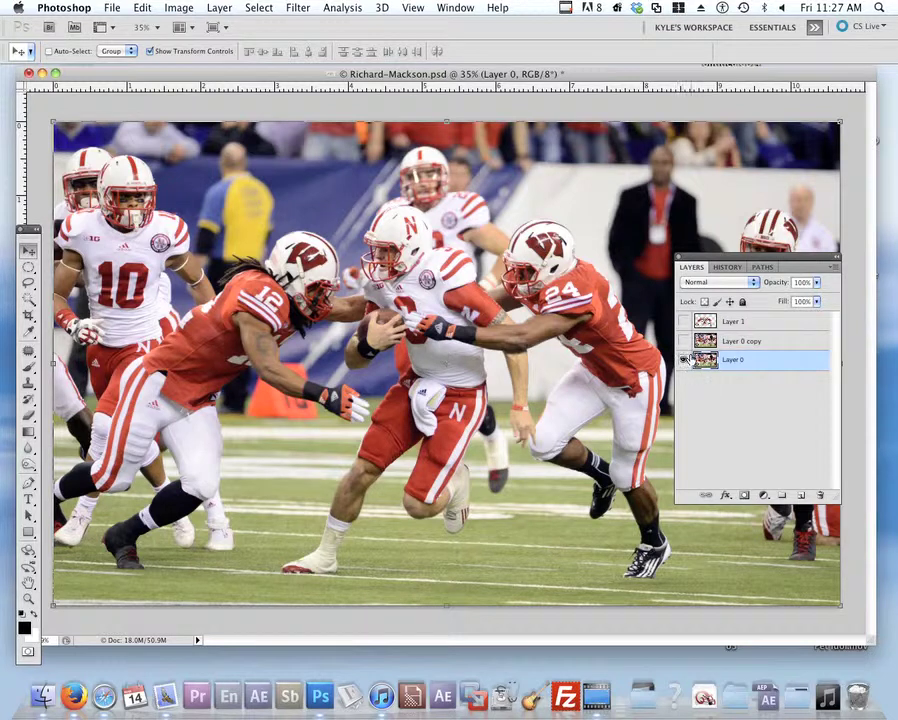
left_click(684, 362)
left_click(684, 341)
left_click(734, 345)
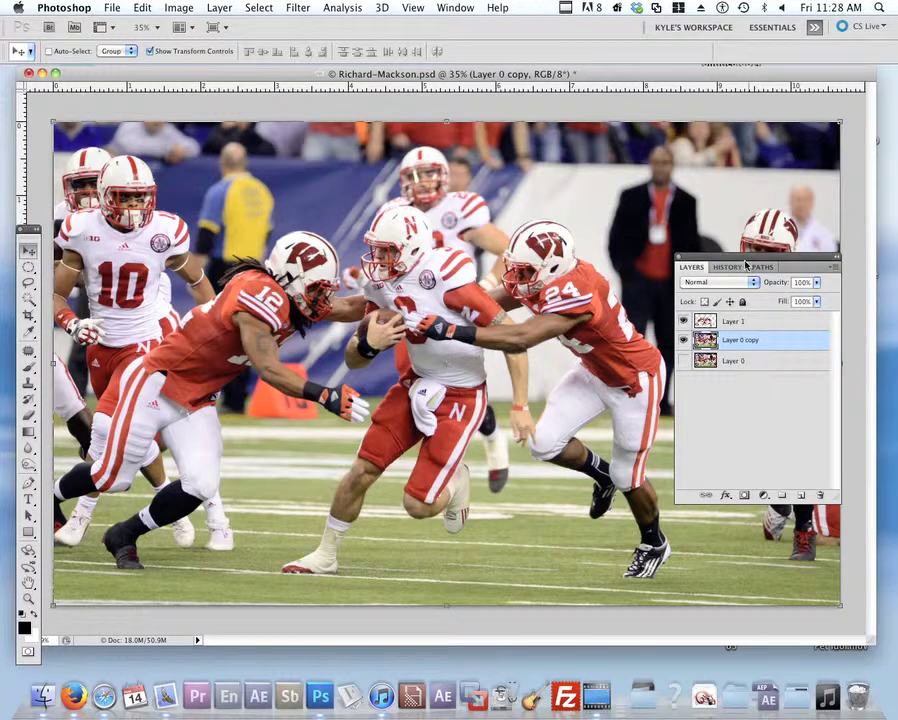
Hide Layer 1 and move the Layers panel clear of the main players
left_click_drag(745, 259, 758, 241)
left_click_drag(483, 82, 475, 81)
left_click(698, 303)
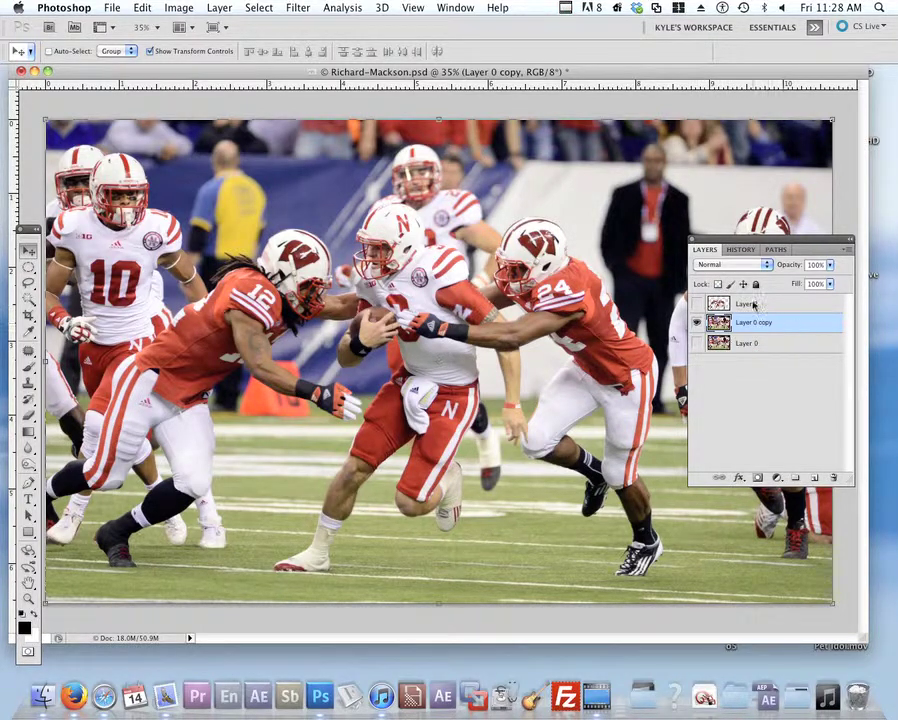
left_click_drag(726, 240, 754, 251)
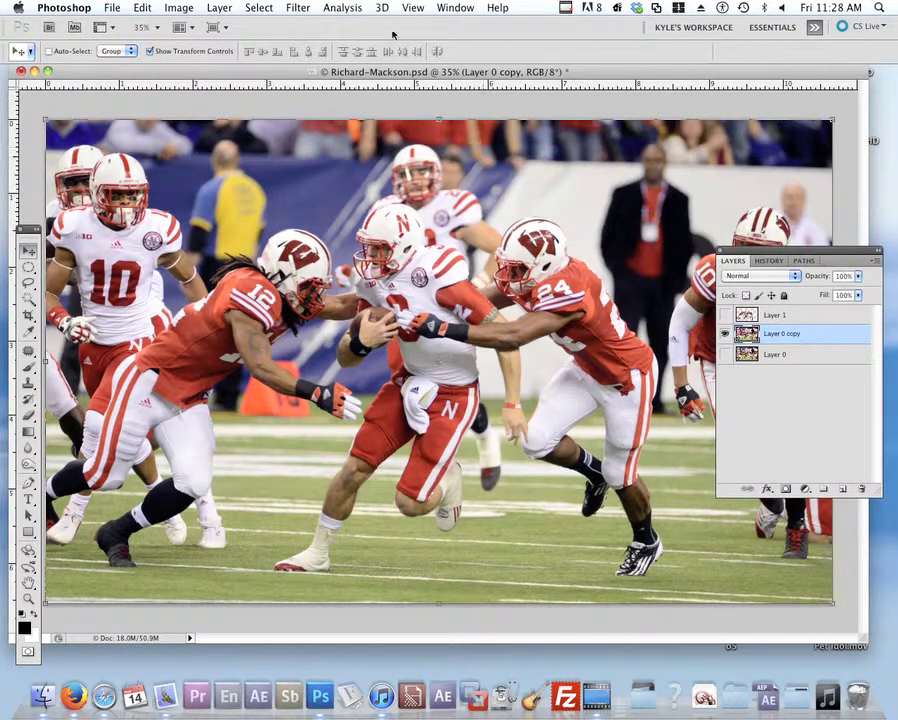
Try a Gaussian Blur with a radius of 4.5 pixels on Layer 0 copy and cancel it
left_click(290, 7)
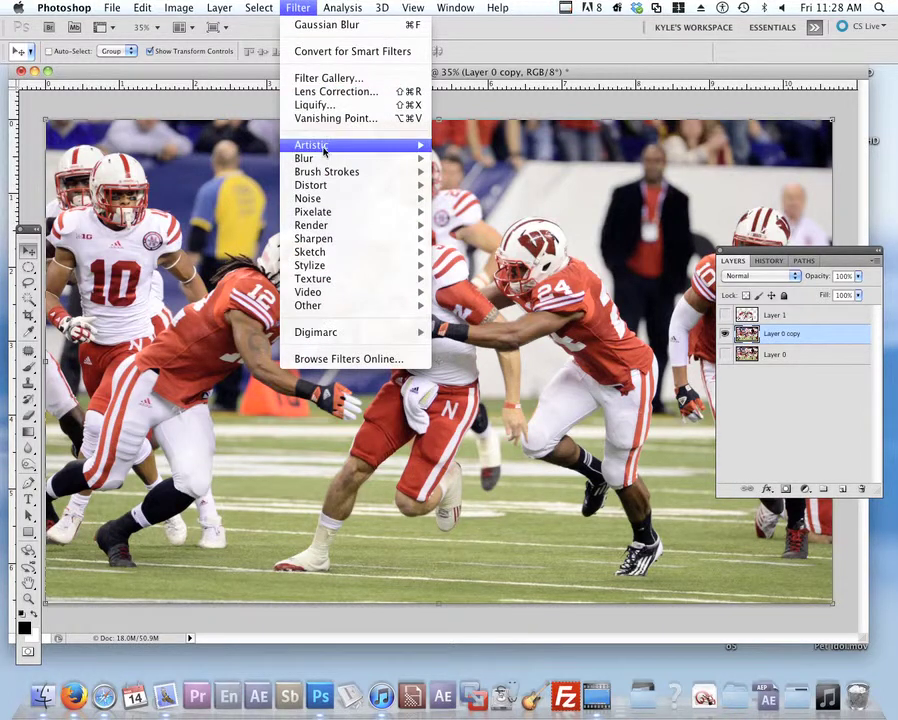
mouse_move(390, 160)
left_click(503, 220)
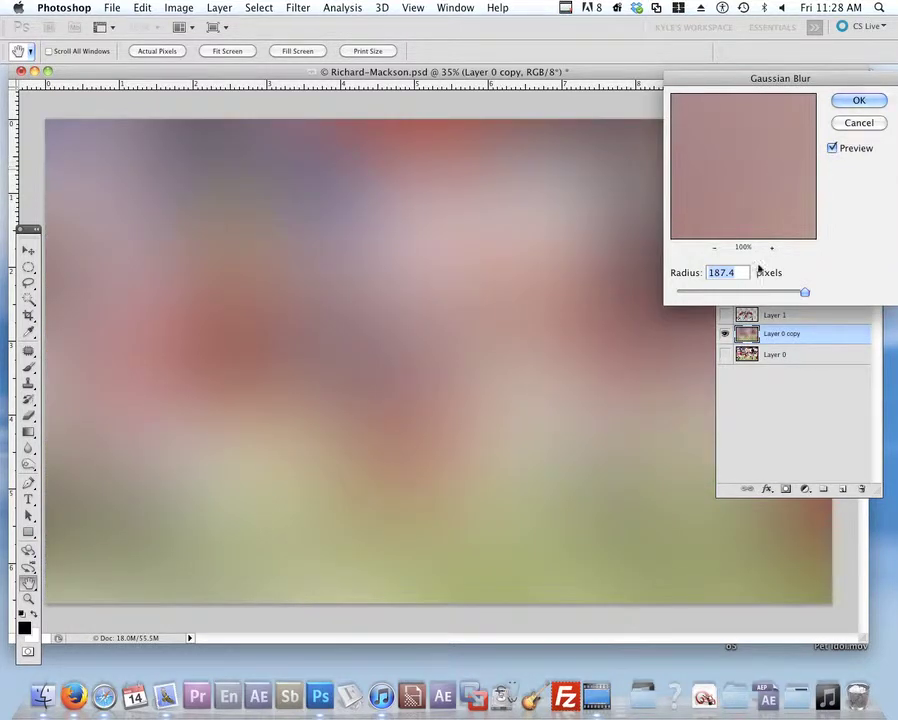
left_click(706, 293)
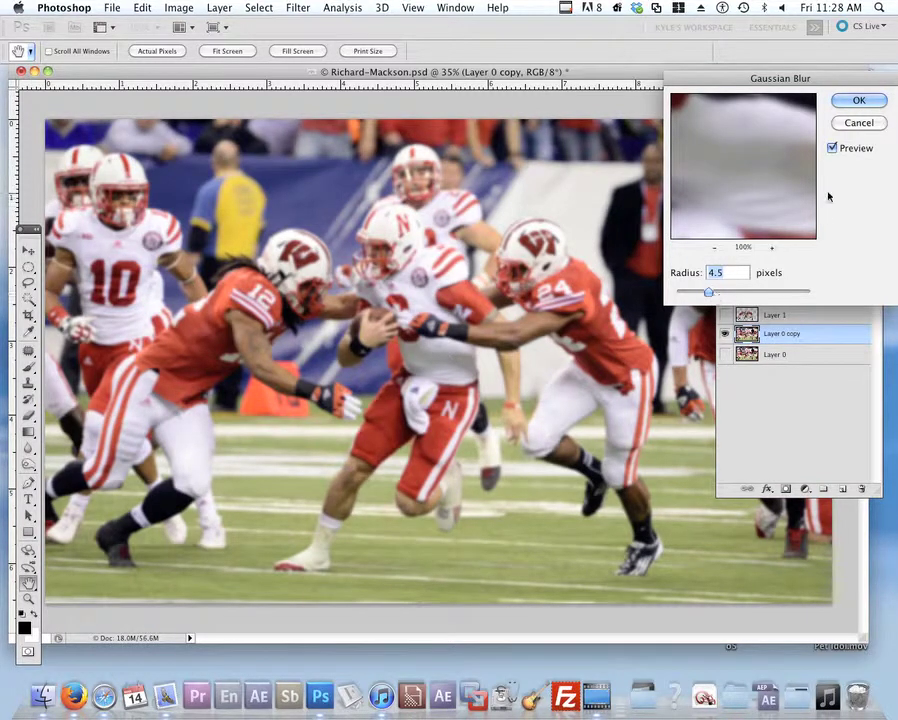
left_click_drag(813, 88, 660, 256)
left_click(692, 292)
left_click(754, 390)
Show Layer 1 again, check the cut-out with Layer 0 copy hidden, and reselect the visible Layer 0 copy
left_click(725, 316)
left_click(725, 334)
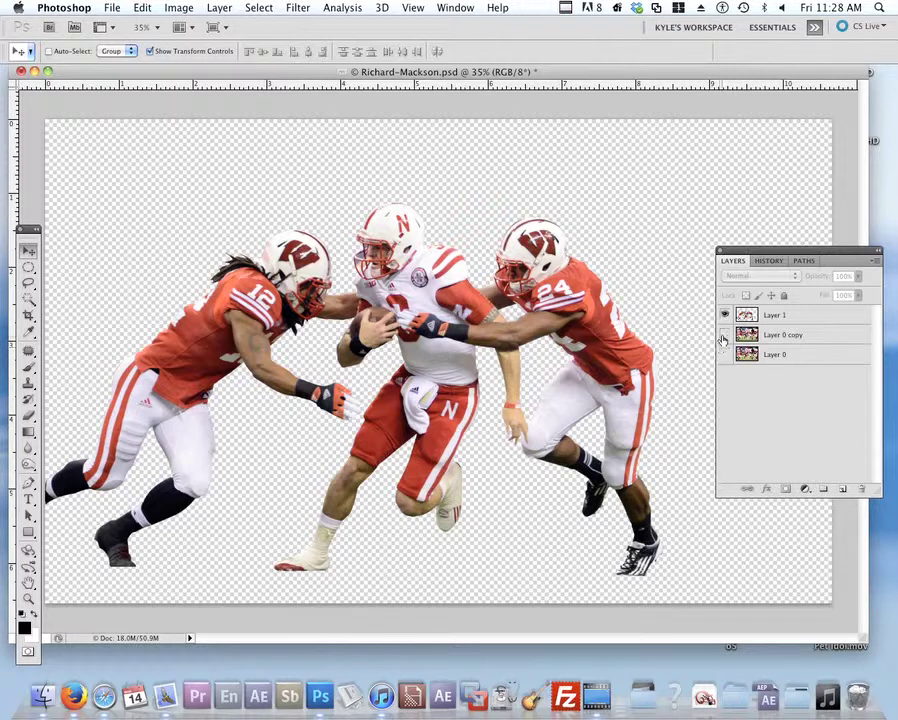
left_click(725, 334)
left_click(760, 334)
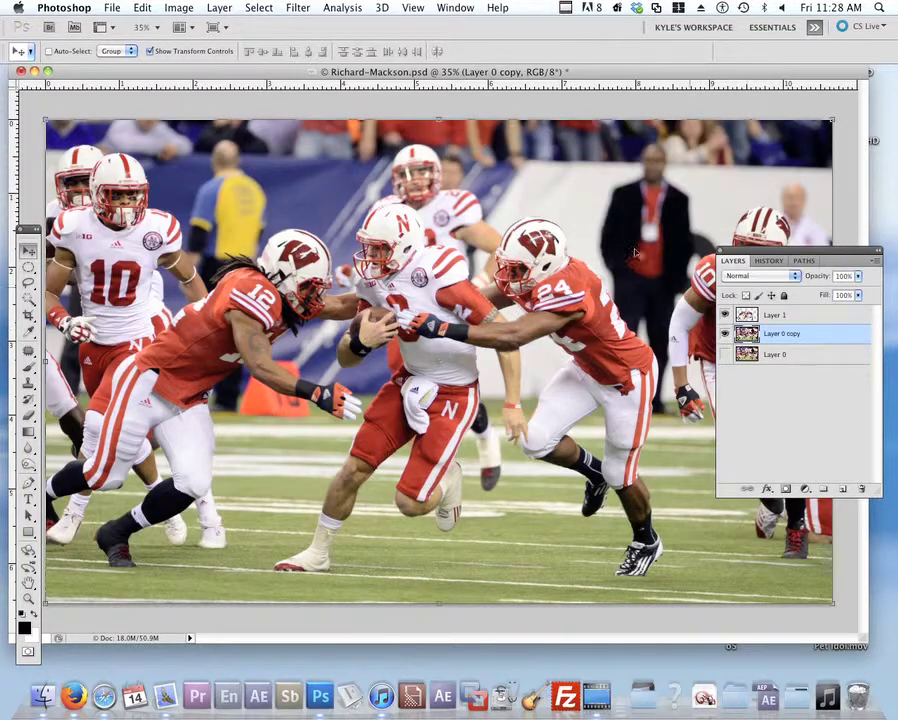
Open Gaussian Blur for Layer 0 copy and adjust the radius to 9.3 pixels
left_click(305, 8)
mouse_move(340, 159)
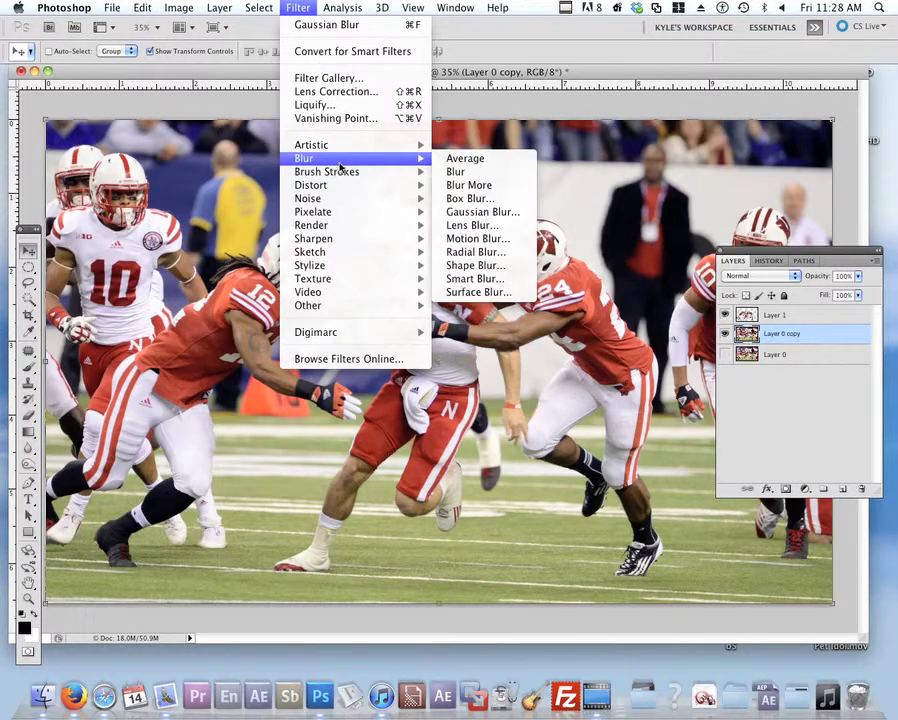
left_click(497, 213)
left_click_drag(647, 262, 770, 374)
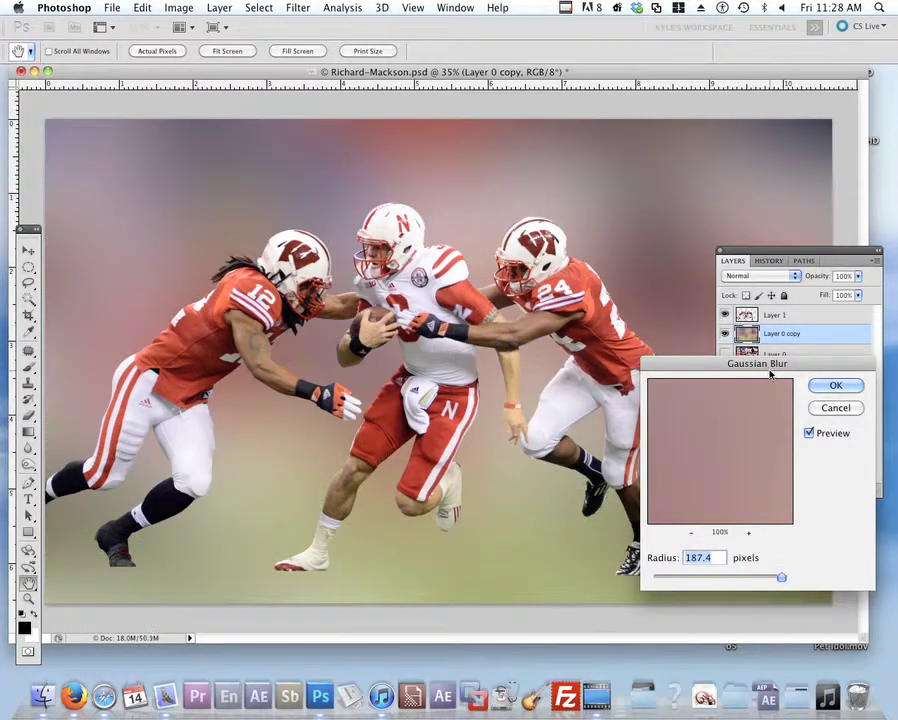
mouse_move(666, 579)
left_mouse_down()
mouse_move(686, 578)
mouse_move(651, 577)
mouse_move(683, 578)
left_mouse_up()
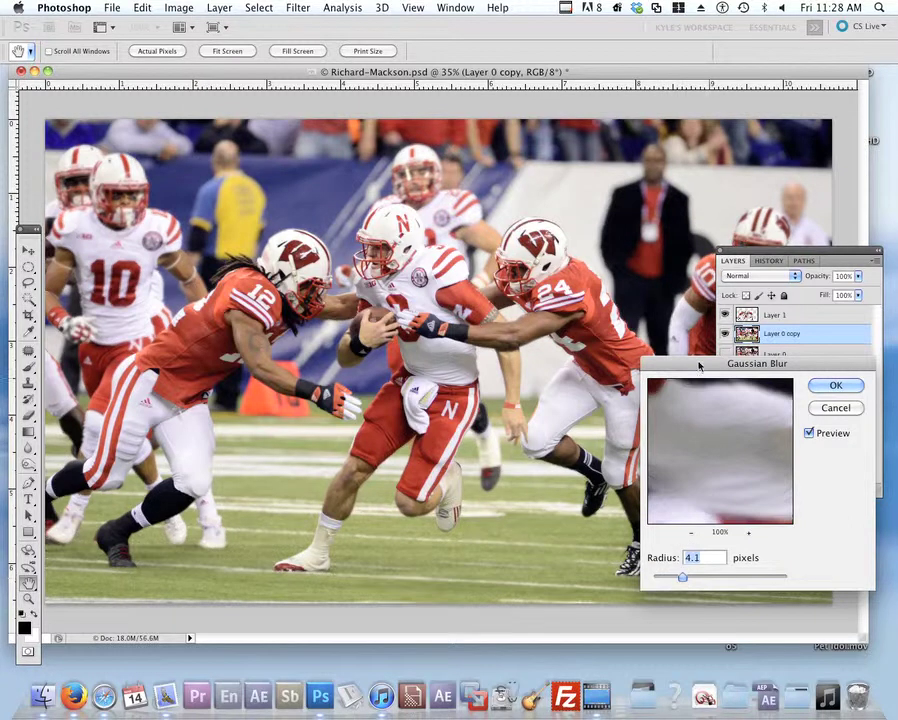
left_click_drag(699, 366, 714, 269)
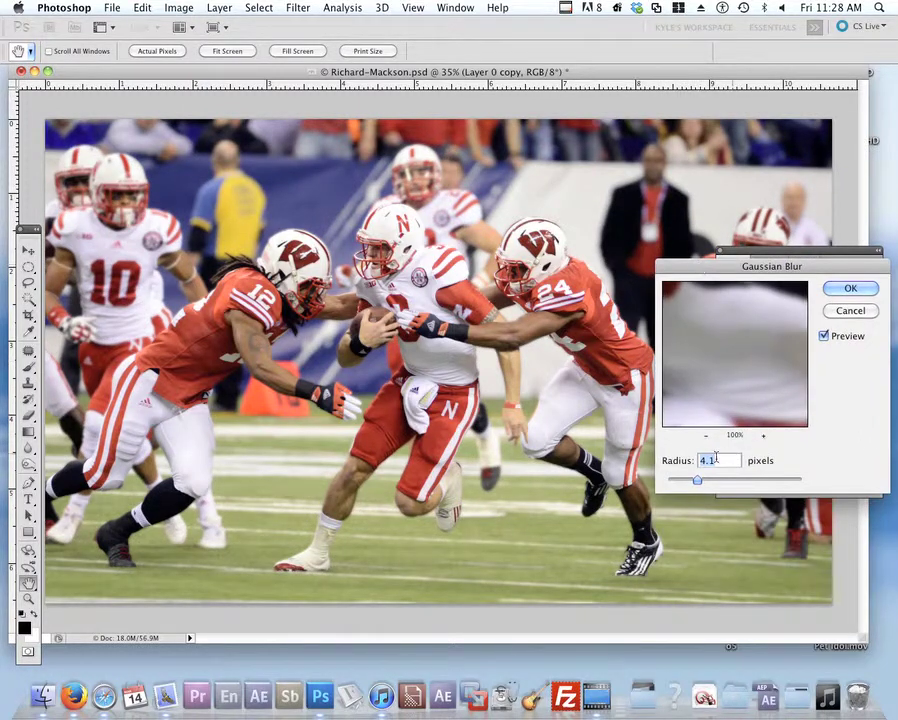
left_click_drag(696, 480, 722, 487)
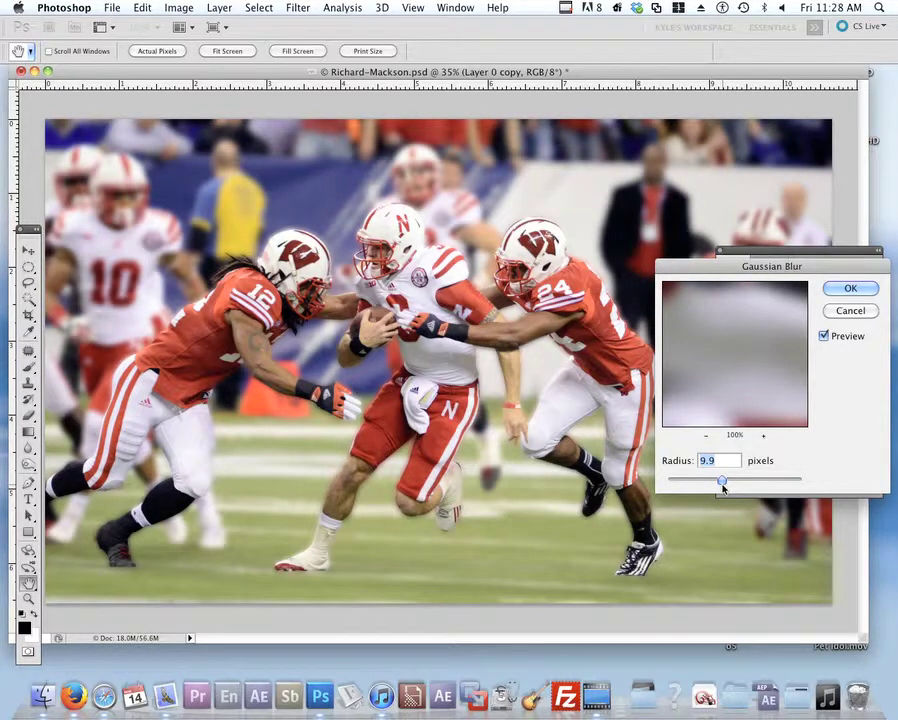
left_click_drag(723, 483, 724, 482)
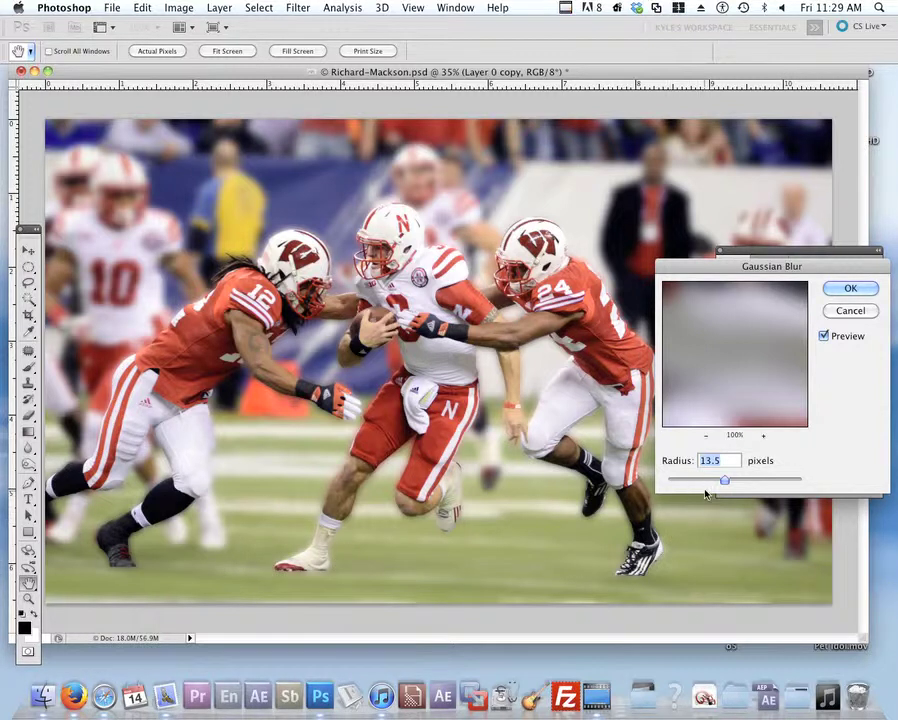
mouse_move(724, 480)
left_mouse_down()
mouse_move(708, 482)
mouse_move(719, 481)
left_mouse_up()
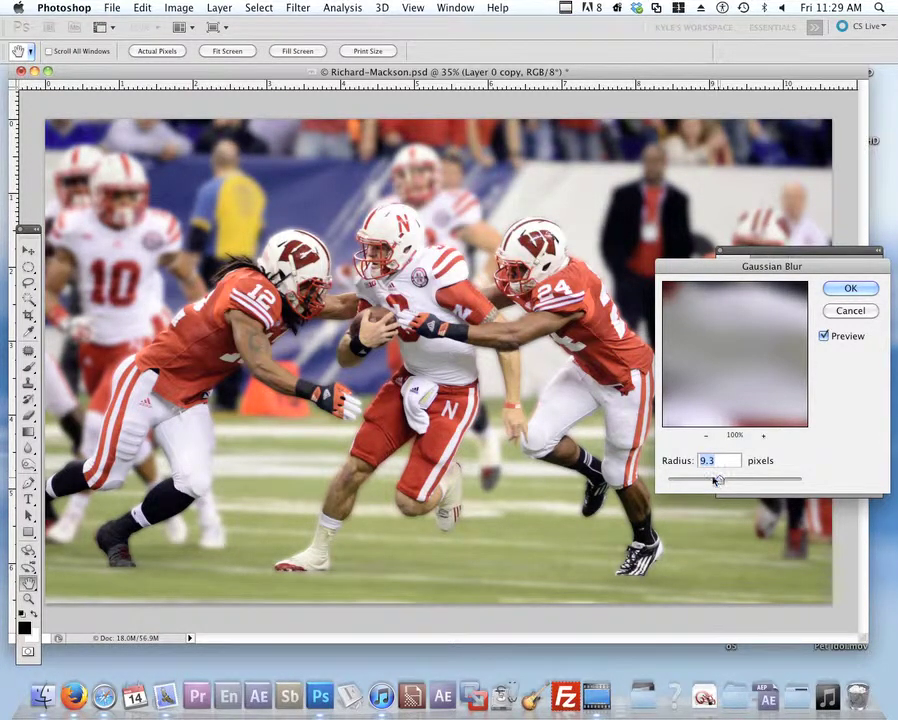
Compare the photo with the blur preview off and on, and apply the Gaussian Blur
left_click(824, 337)
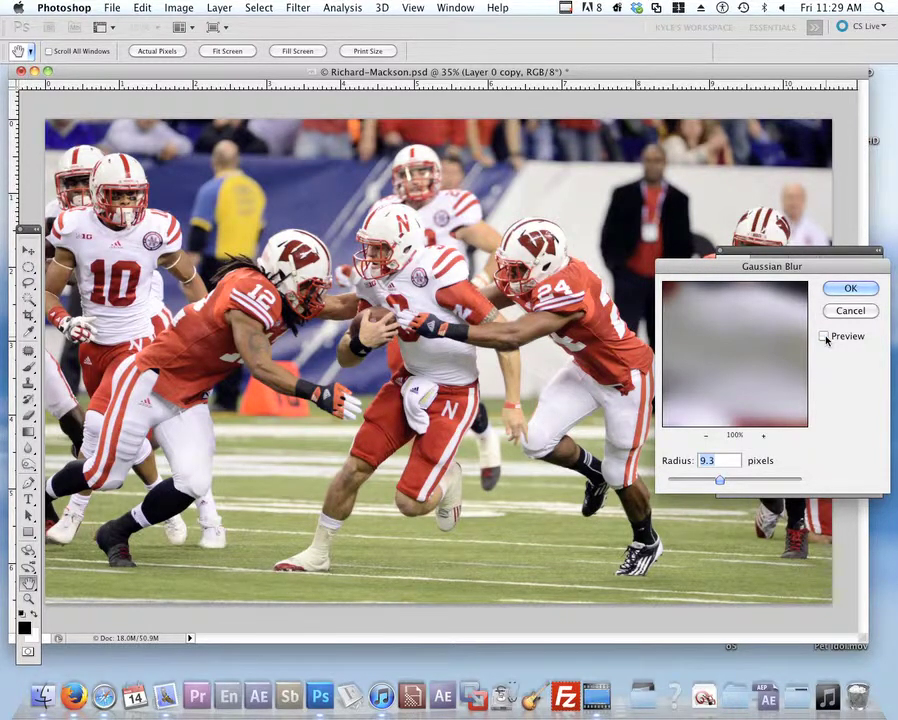
left_click(824, 337)
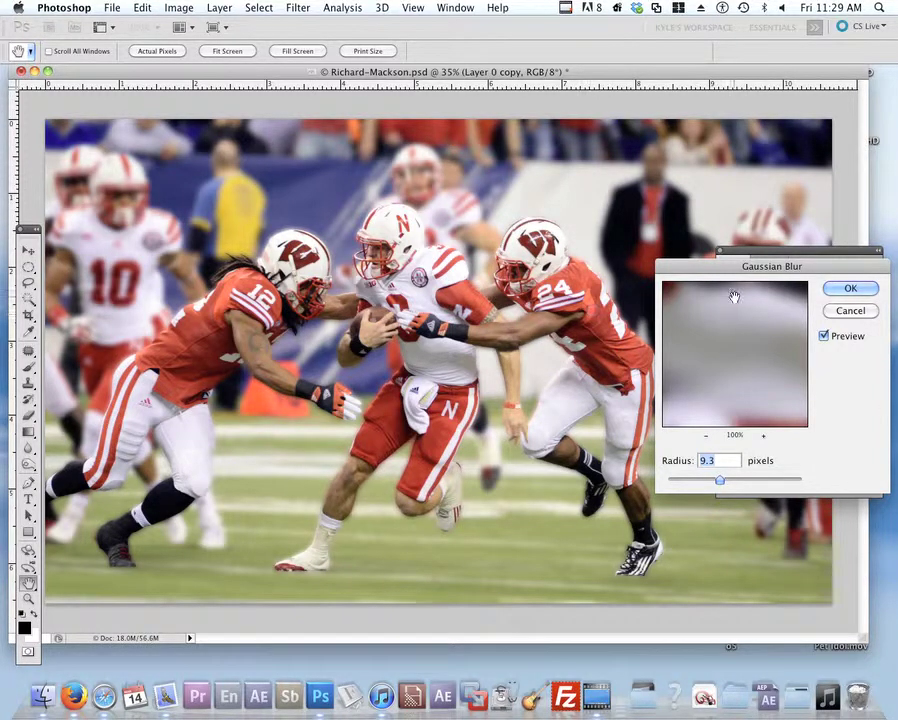
left_click(860, 288)
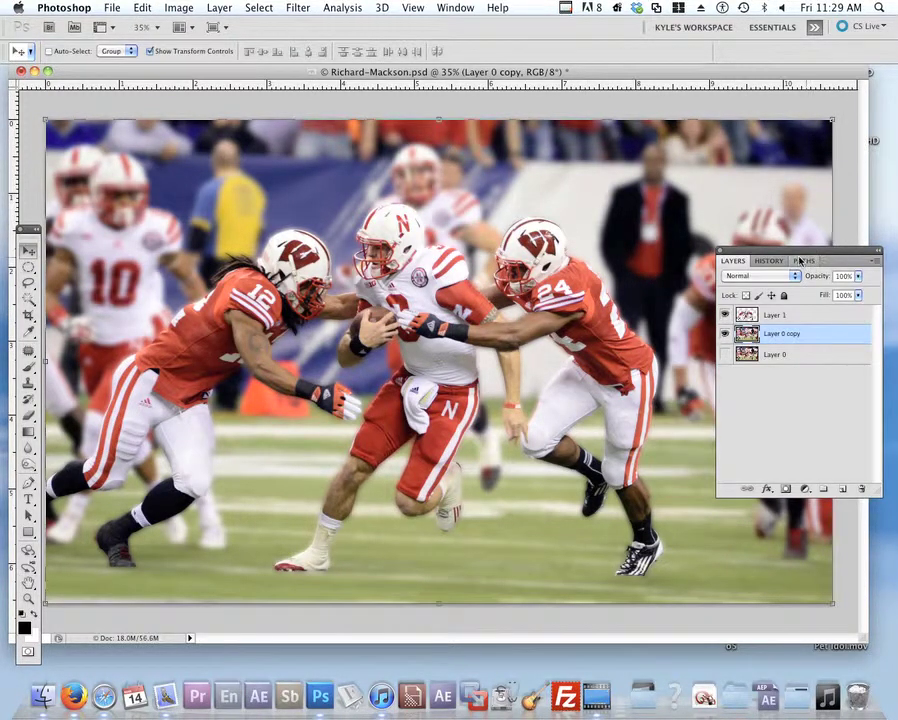
Duplicate the original Layer 0, place the new copy between Layer 1 and Layer 0 copy, and make it visible
left_click_drag(798, 250, 722, 190)
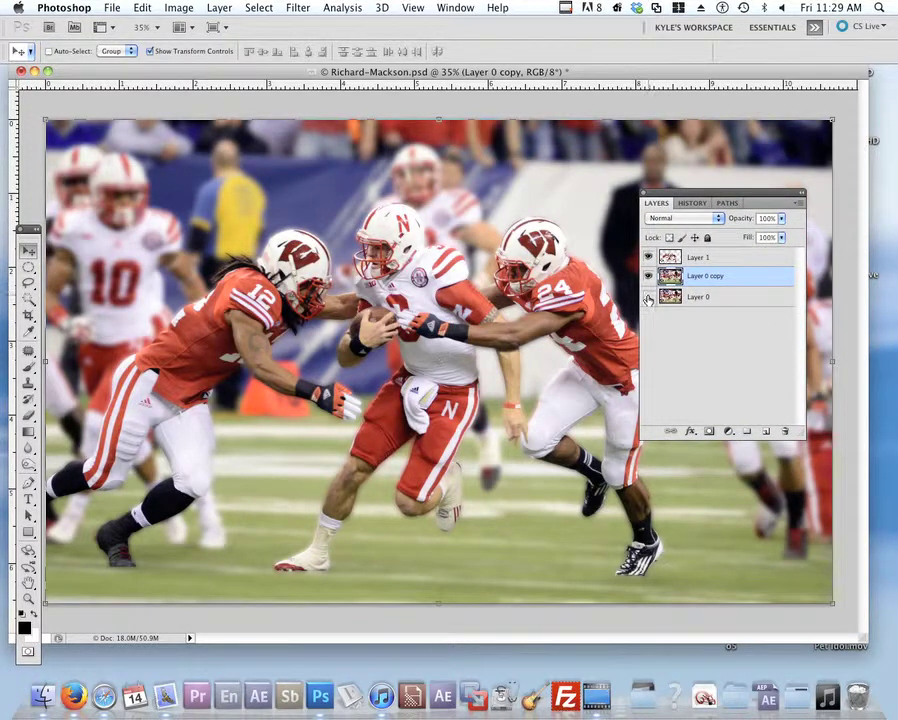
left_click(736, 298)
left_click_drag(758, 298, 765, 431)
left_click_drag(686, 292, 688, 278)
left_click(647, 280)
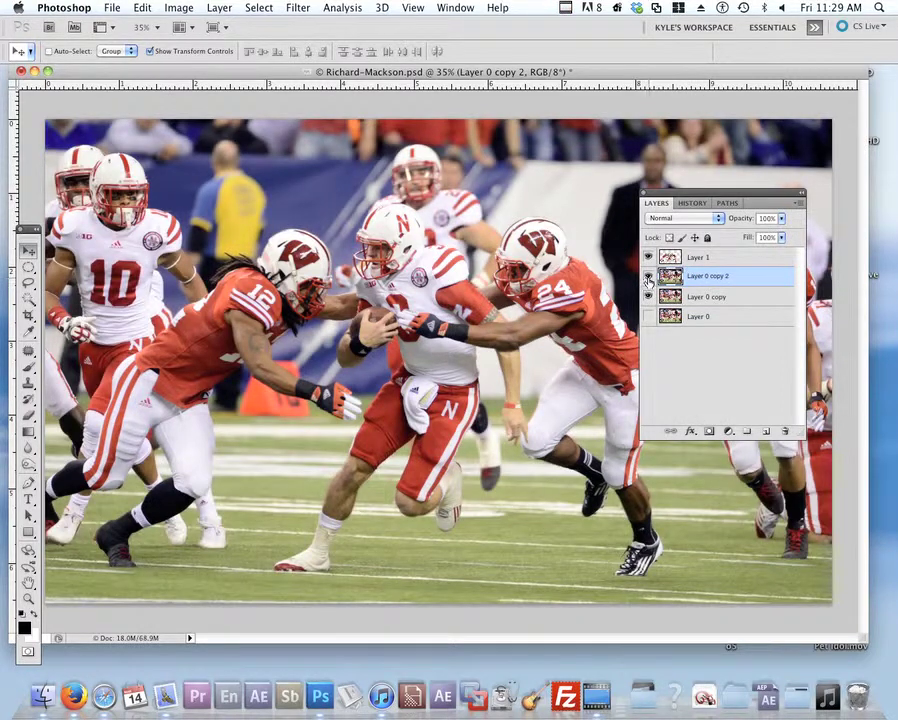
With Layer 1 hidden, add a layer mask to Layer 0 copy 2 and activate the Gradient tool
left_click(648, 280)
left_click(647, 278)
left_click(648, 276)
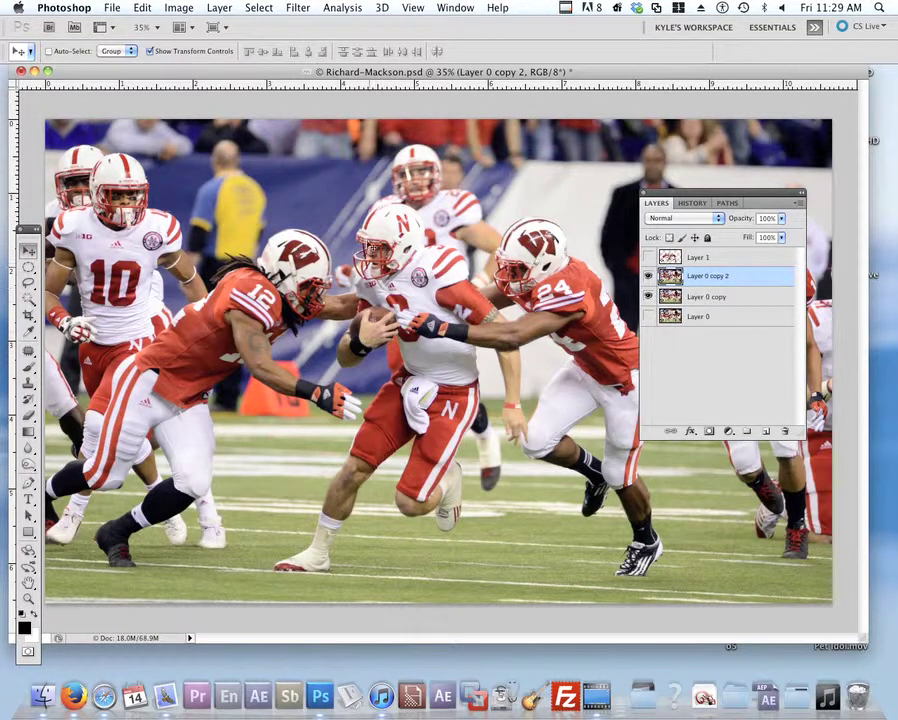
left_click(709, 431)
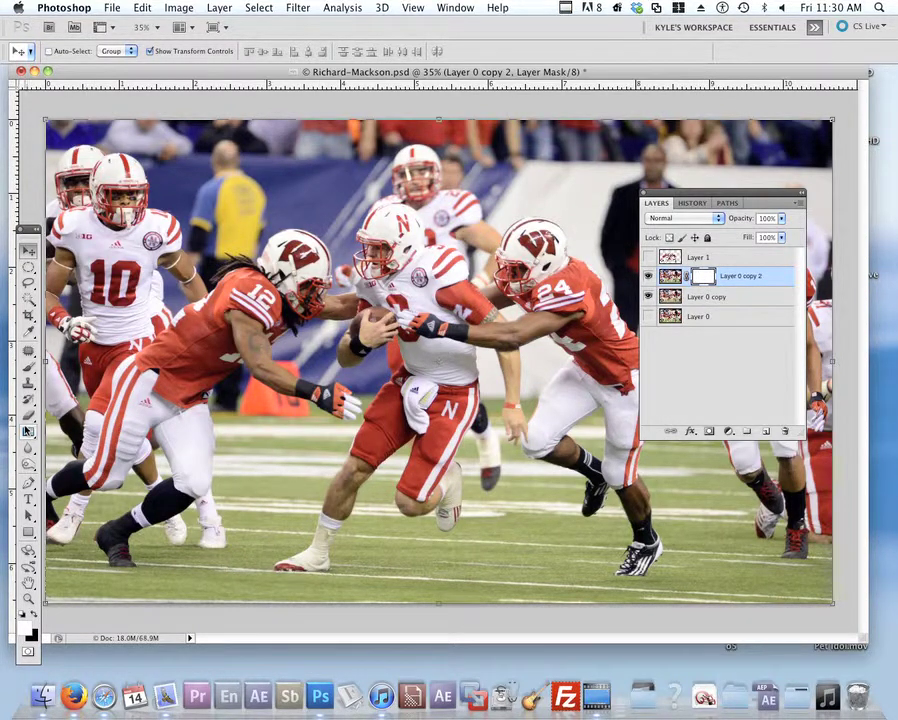
left_click(28, 431)
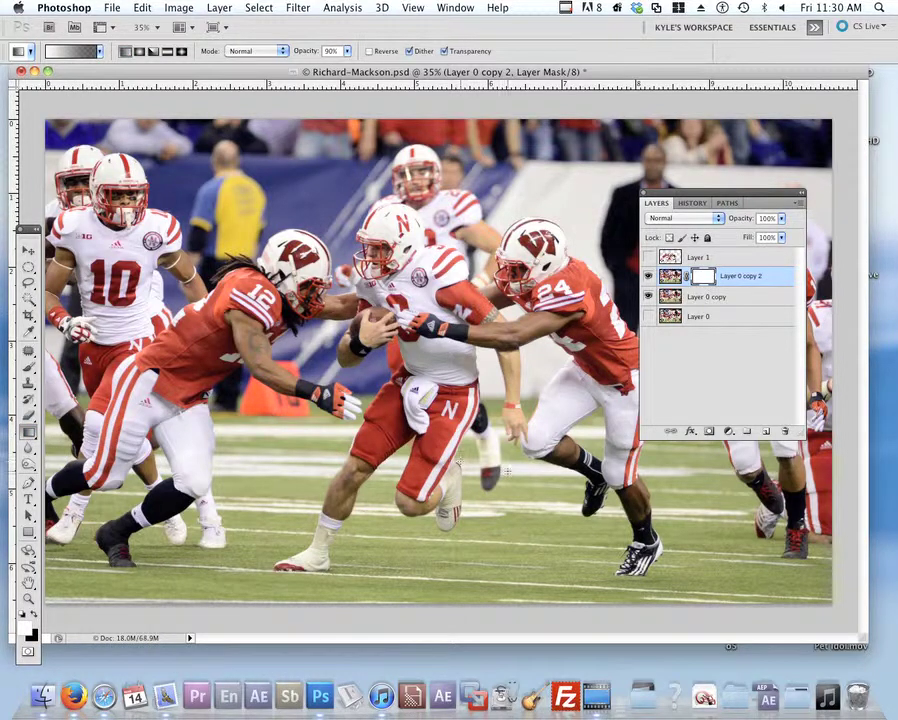
Try a black-to-white gradient at 90% opacity on a new layer above Layer 0 copy 2 and undo it
key("x")
left_click(765, 432)
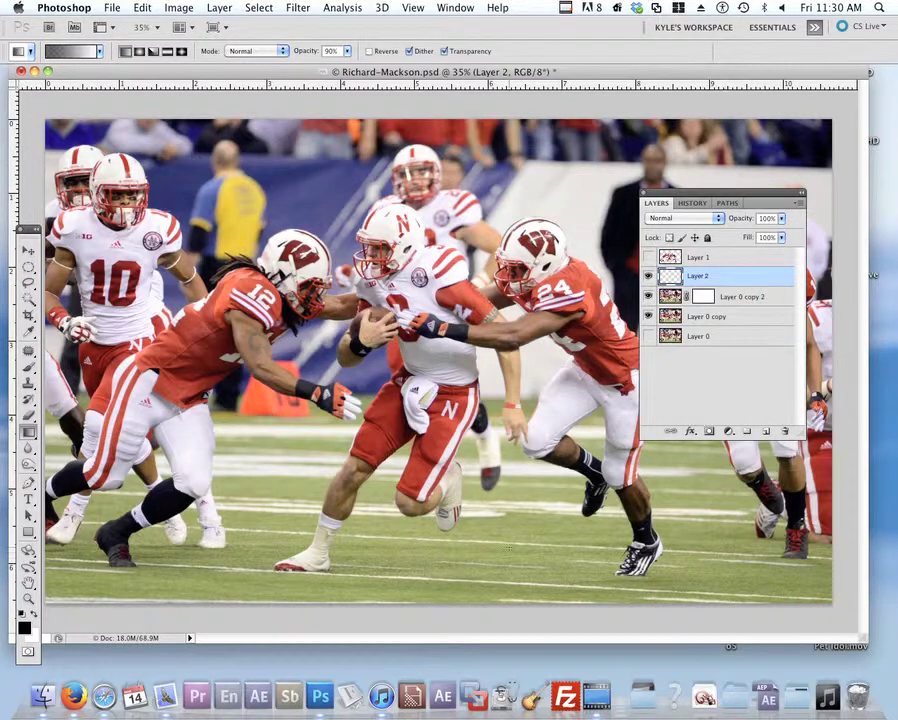
left_click_drag(448, 542, 584, 428)
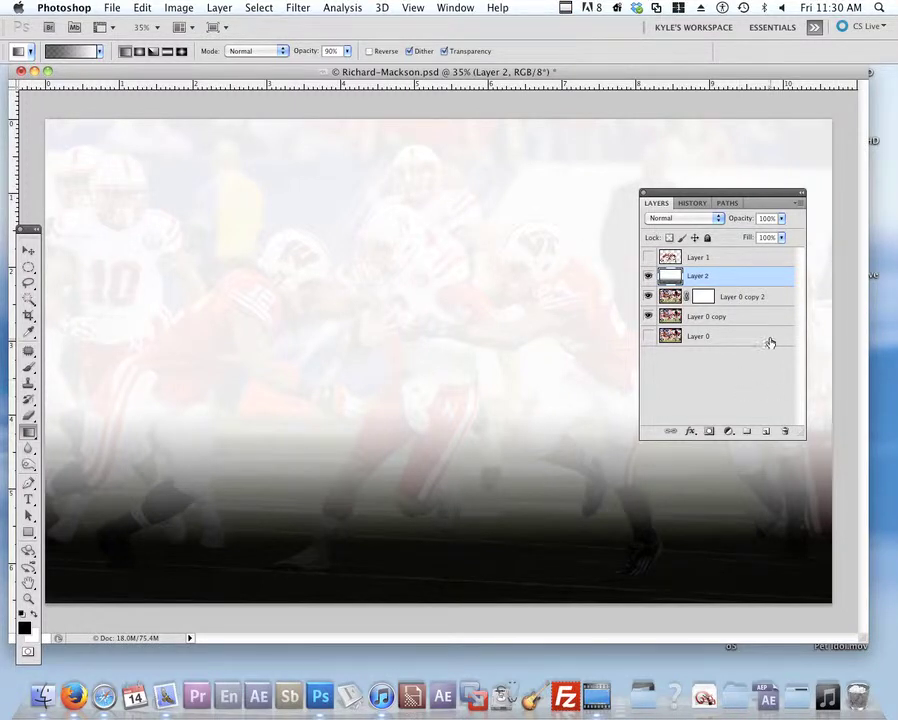
key("ctrl+z")
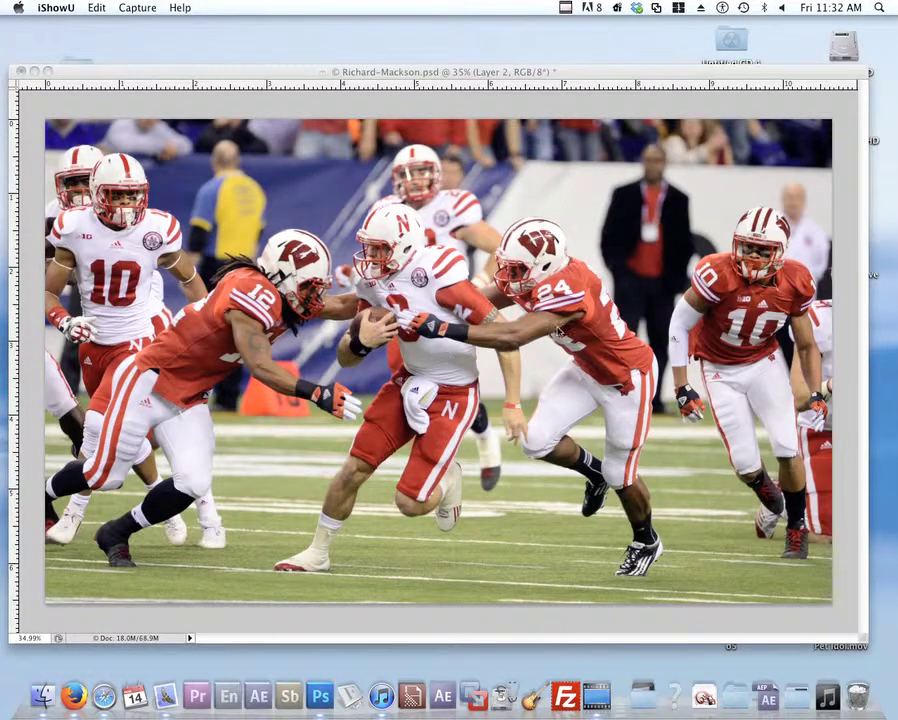
Try vertical black-and-white gradients at 100% opacity on Layer 2, undoing each one
left_click(355, 71)
left_click_drag(355, 71, 355, 61)
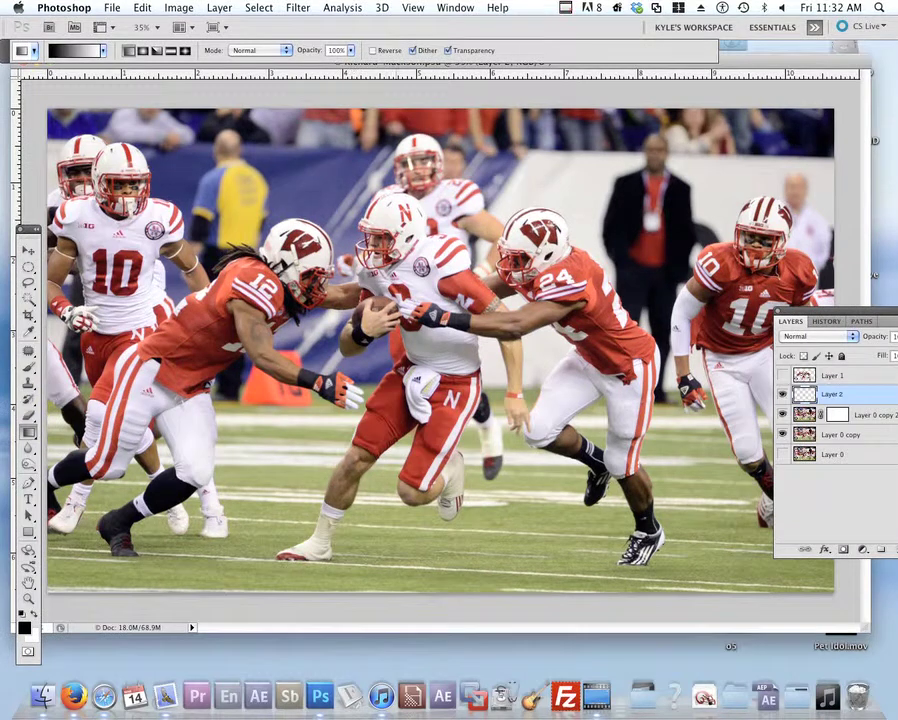
left_click_drag(615, 515, 615, 333)
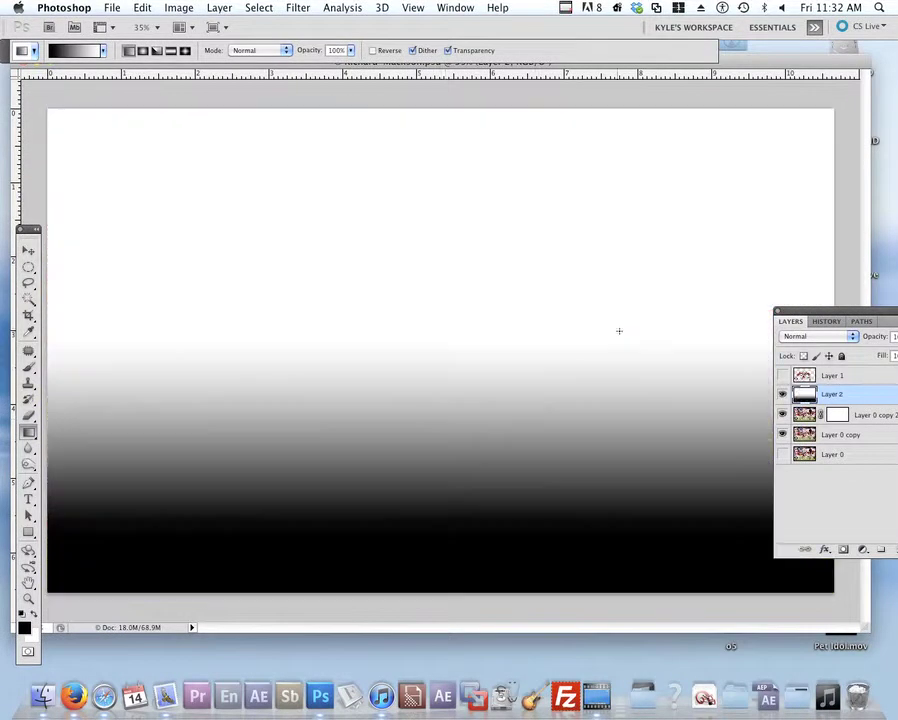
key("super+z")
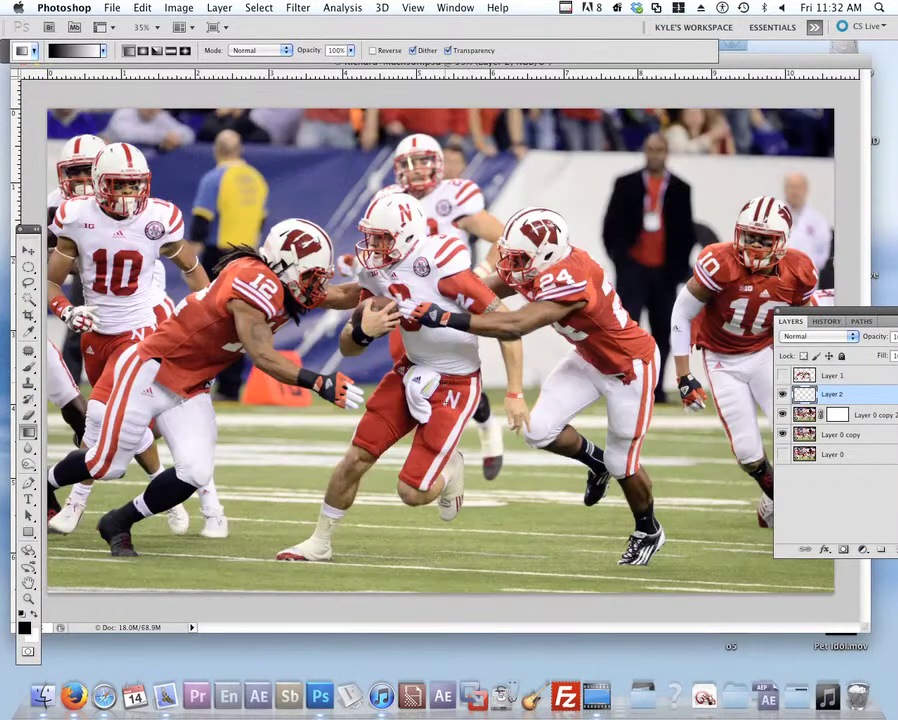
key("super+z")
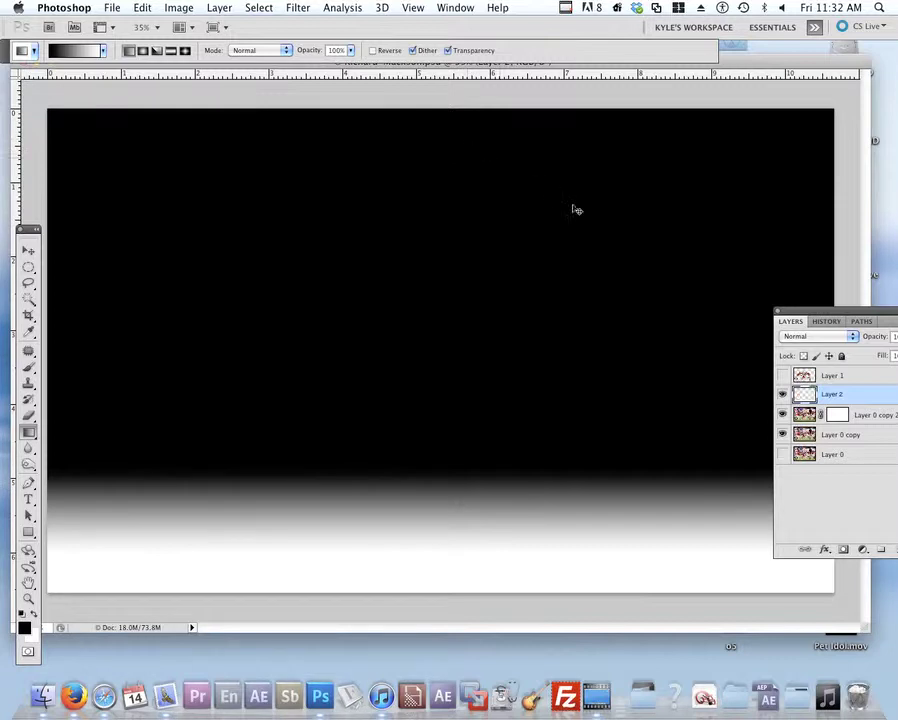
key("super+z")
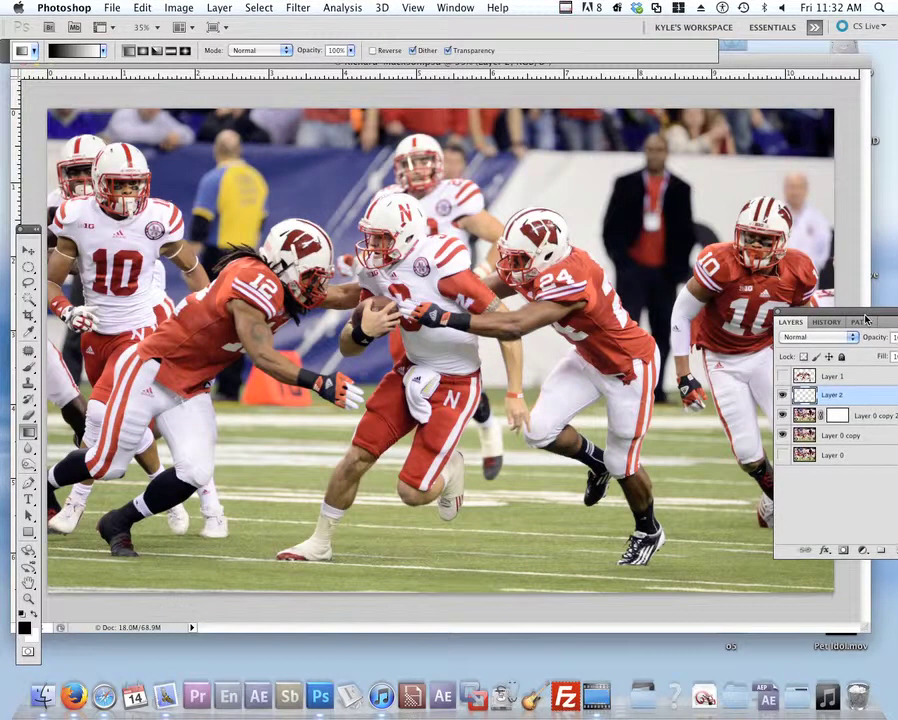
Delete the empty Layer 2 and target the mask of Layer 0 copy 2 with white as the foreground color
left_click_drag(867, 318, 722, 220)
key("Delete")
left_click(694, 300)
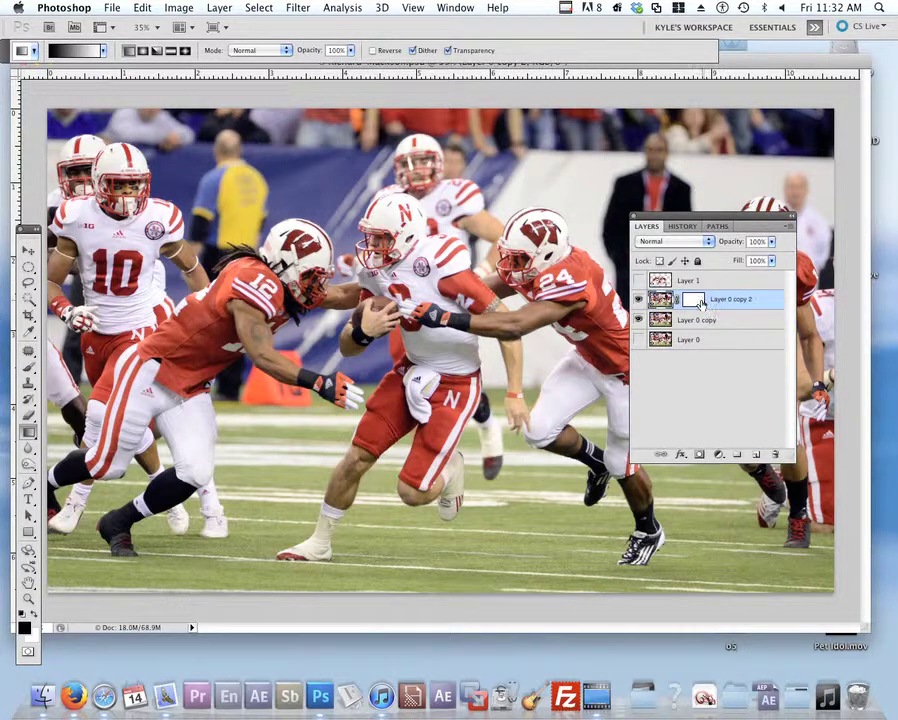
key("x")
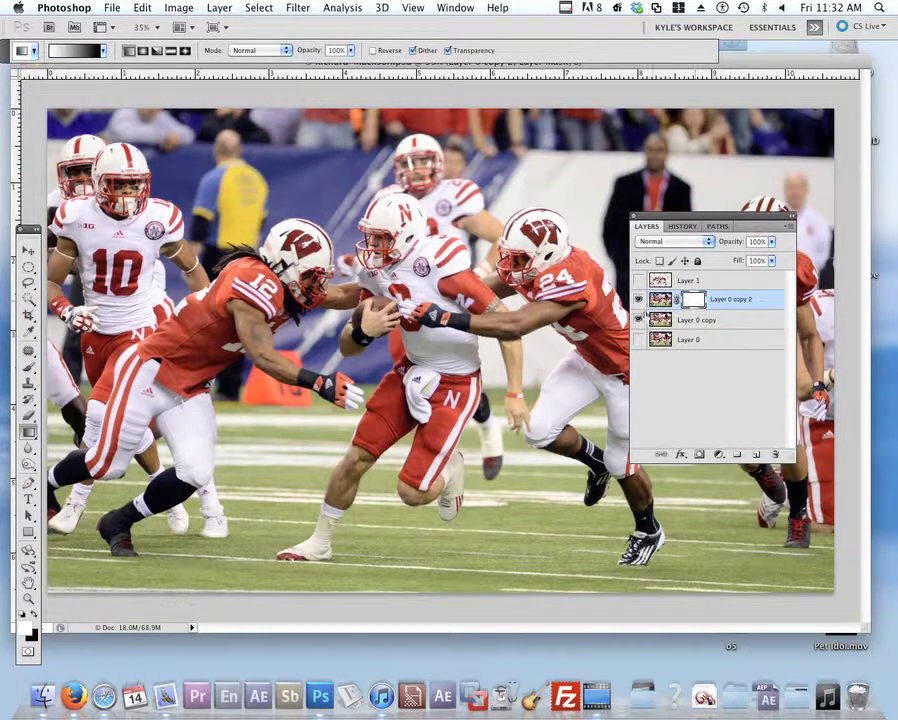
Try a gradient on the Layer 0 copy 2 mask that hides its lower part, and undo it
left_click(638, 300)
left_click_drag(421, 406, 708, 585)
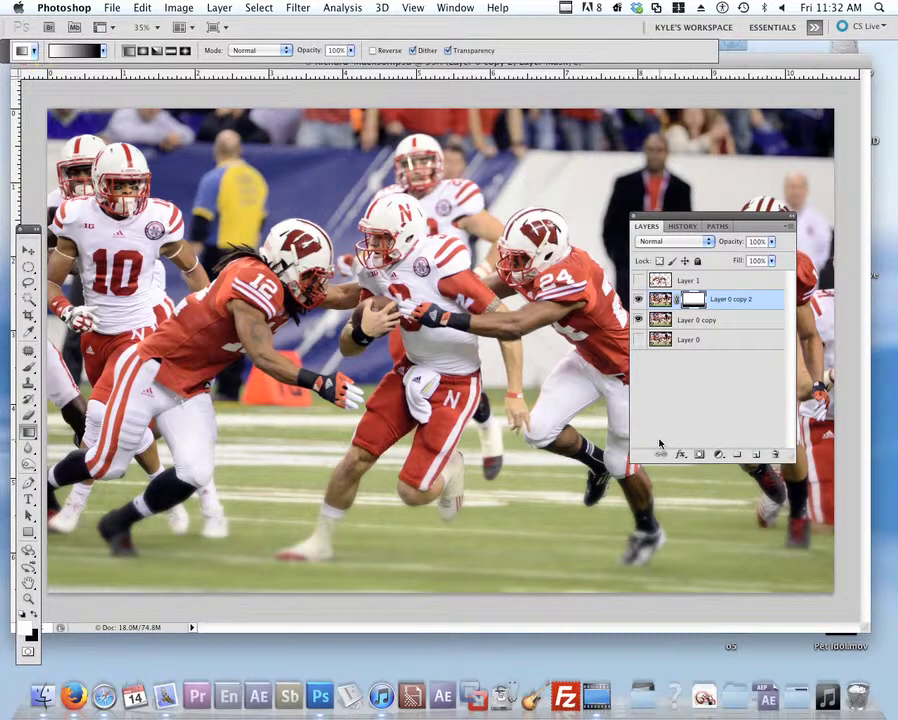
key("super+z")
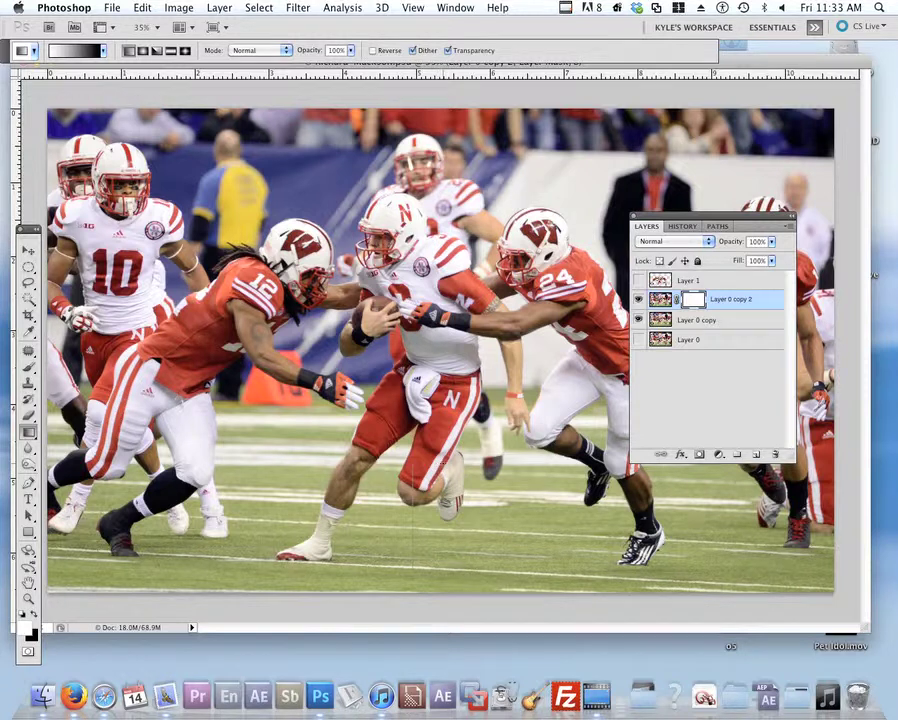
Draw a white-to-black gradient upward on the Layer 0 copy 2 mask, revealing only the sharp foreground grass, and inspect the transition up close
left_click_drag(412, 462, 412, 460)
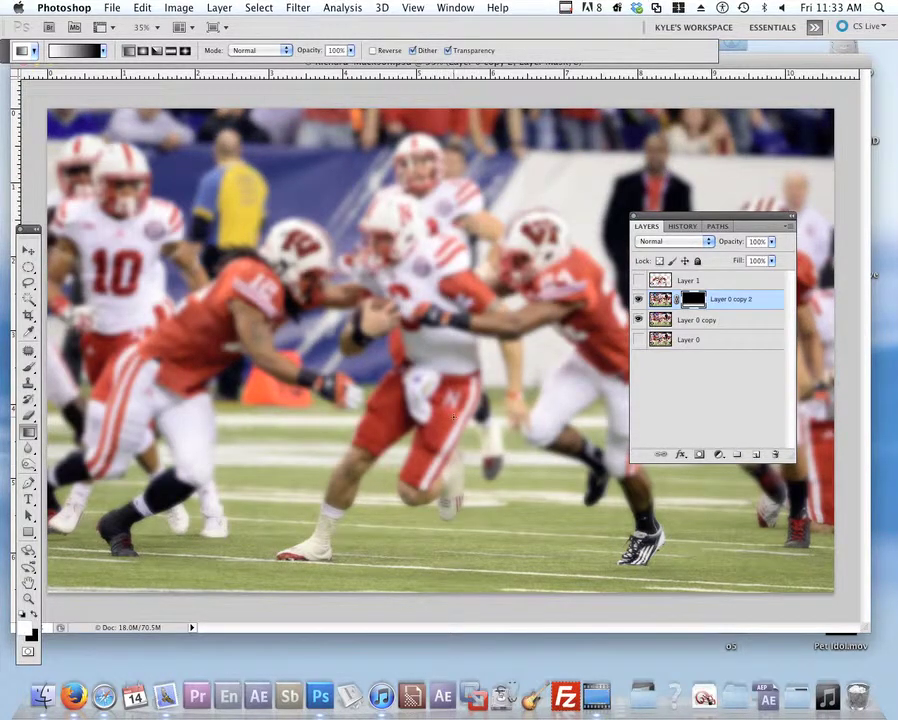
left_click_drag(267, 514, 334, 456)
left_click_drag(538, 523, 310, 398)
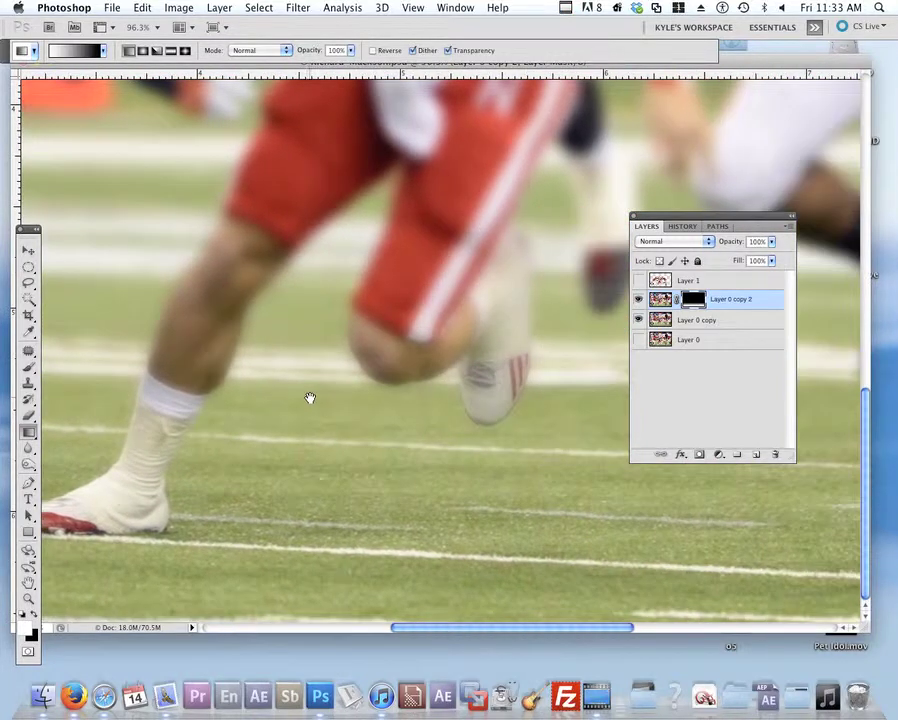
Hide Layer 0 copy to examine the fade of the masked Layer 0 copy 2, and target that layer's image instead of its mask
left_click(638, 319)
left_click_drag(455, 468, 415, 467)
left_click_drag(452, 428, 476, 416)
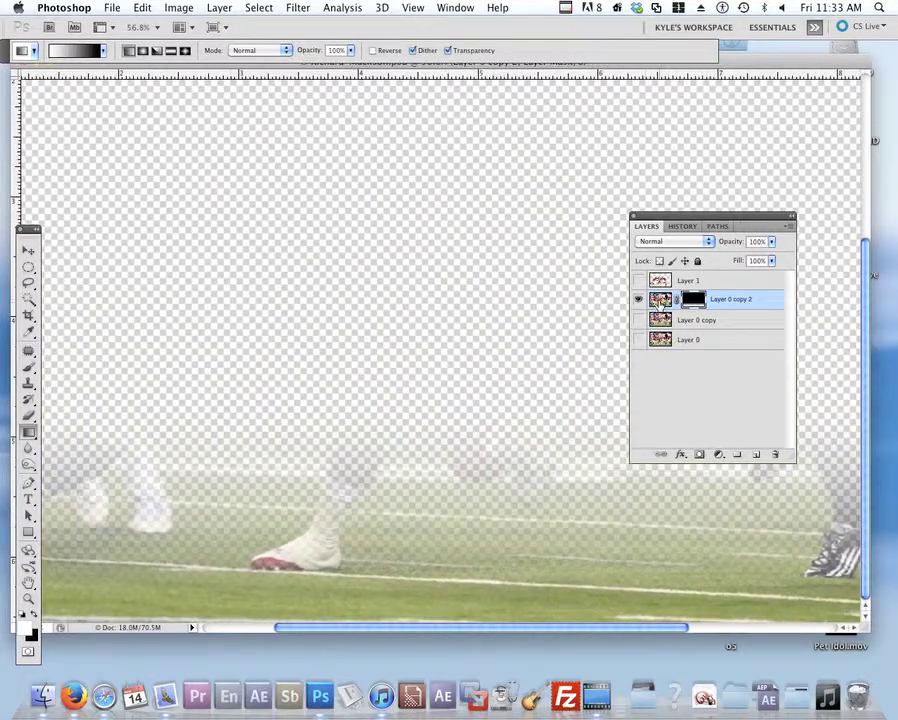
key("x")
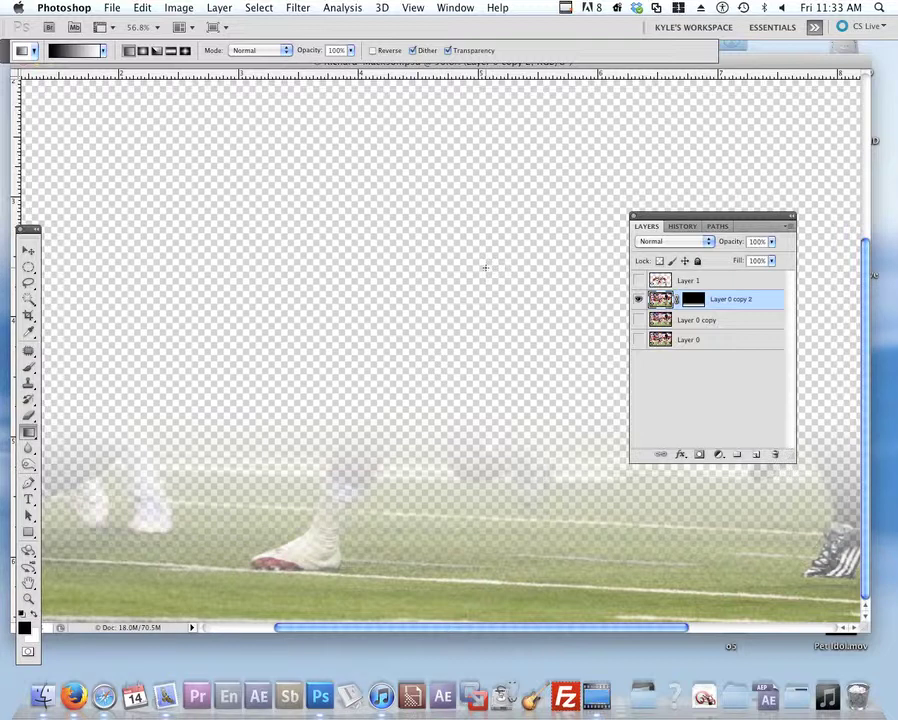
Show Layer 0 copy and Layer 1 again and check the combined result around the players' feet and across the whole photo
left_click(638, 320)
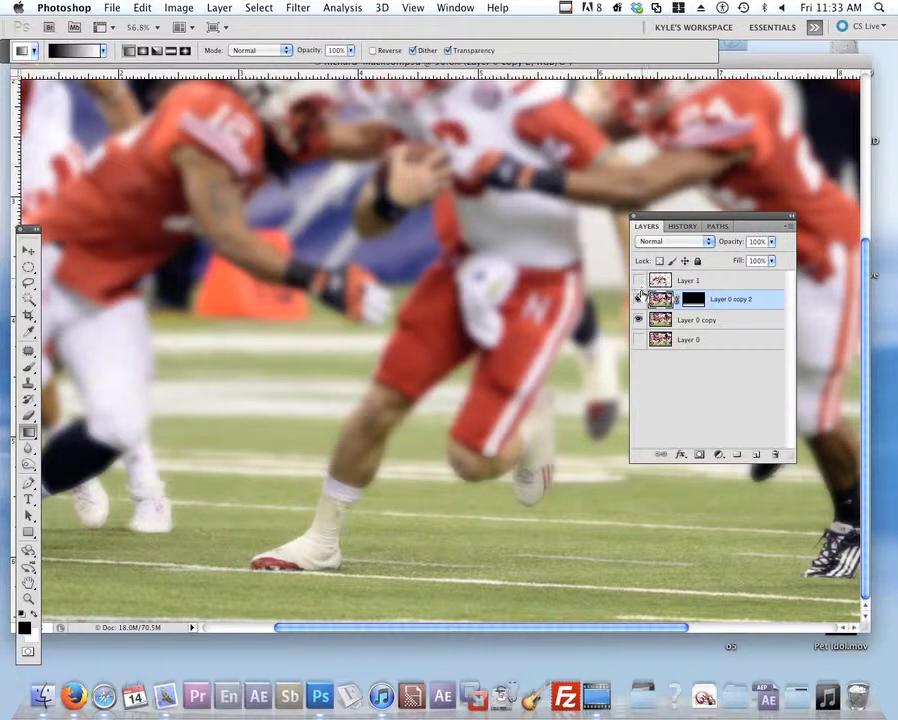
left_click(639, 284)
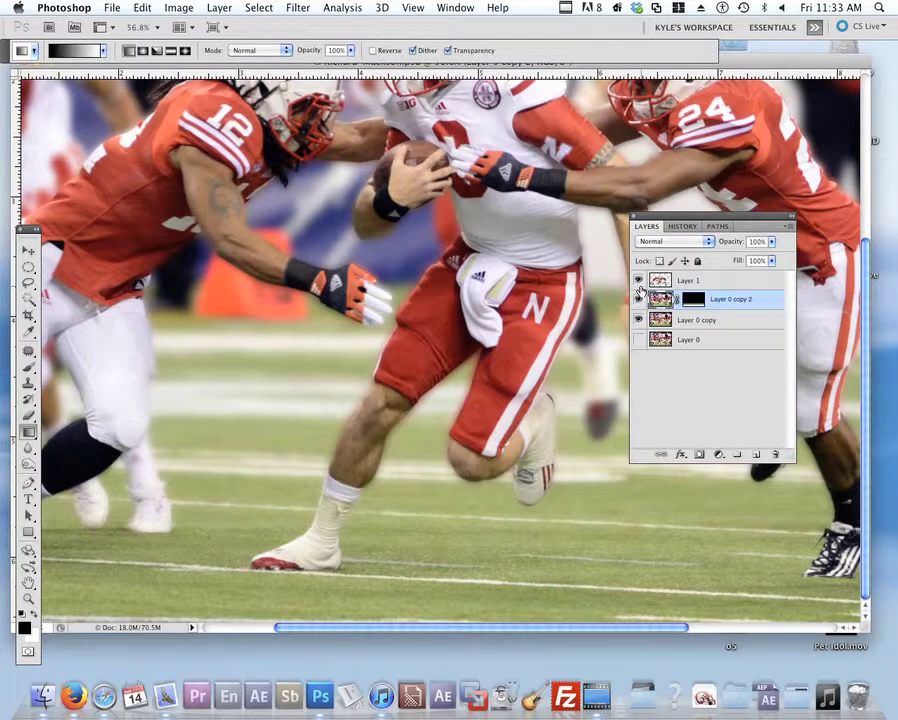
left_click_drag(265, 477, 469, 413)
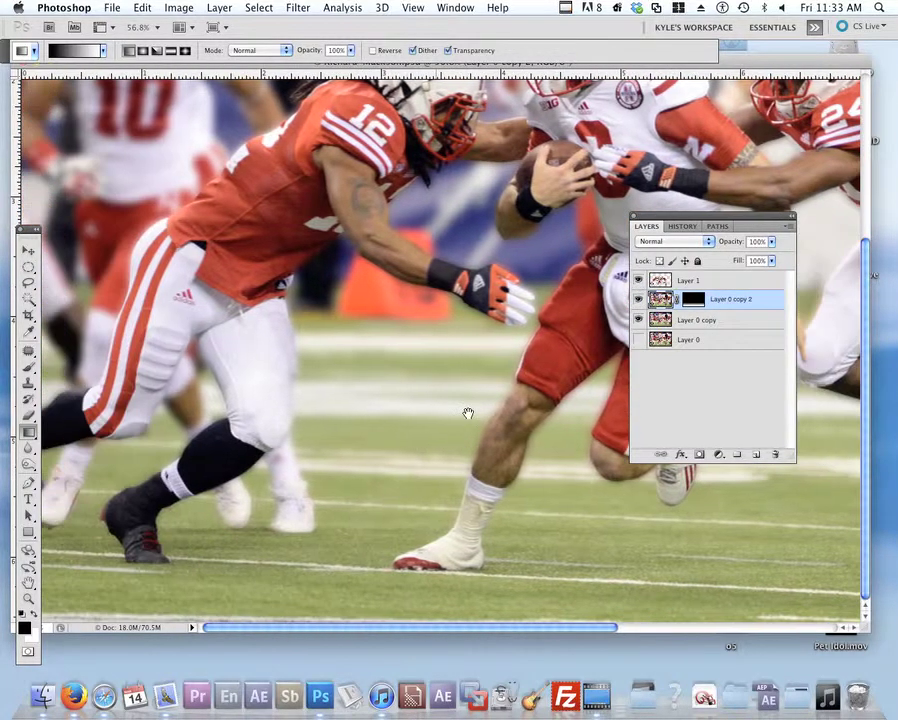
left_click(352, 426, "alt")
left_click_drag(350, 426, 381, 471)
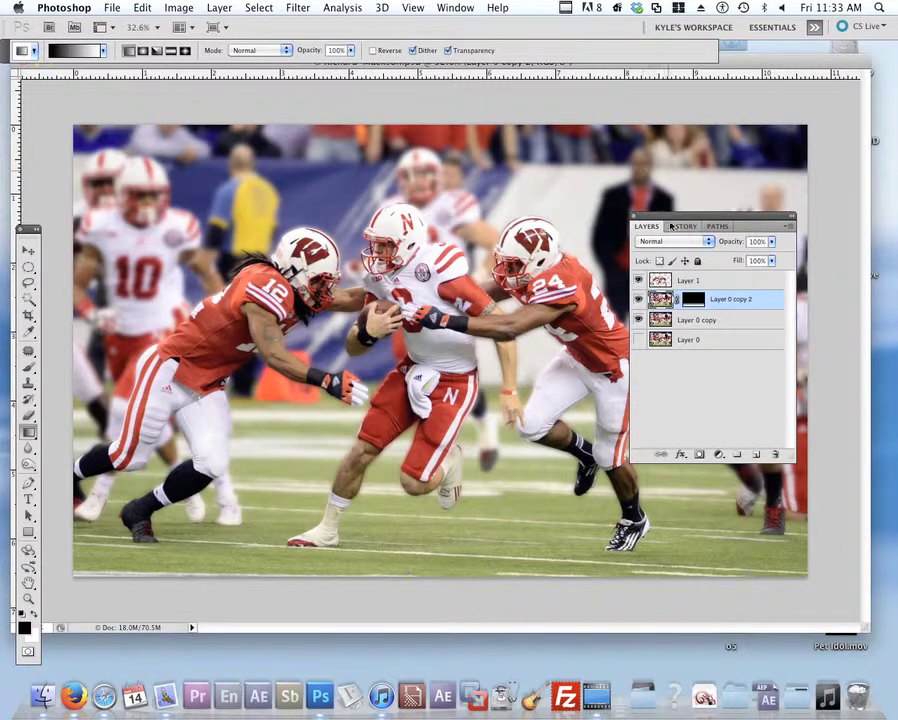
Show Layer 0 and toggle Layer 0 copy and Layer 0 copy 2 to compare the sharp original with the blurred composite
left_click_drag(665, 217, 793, 175)
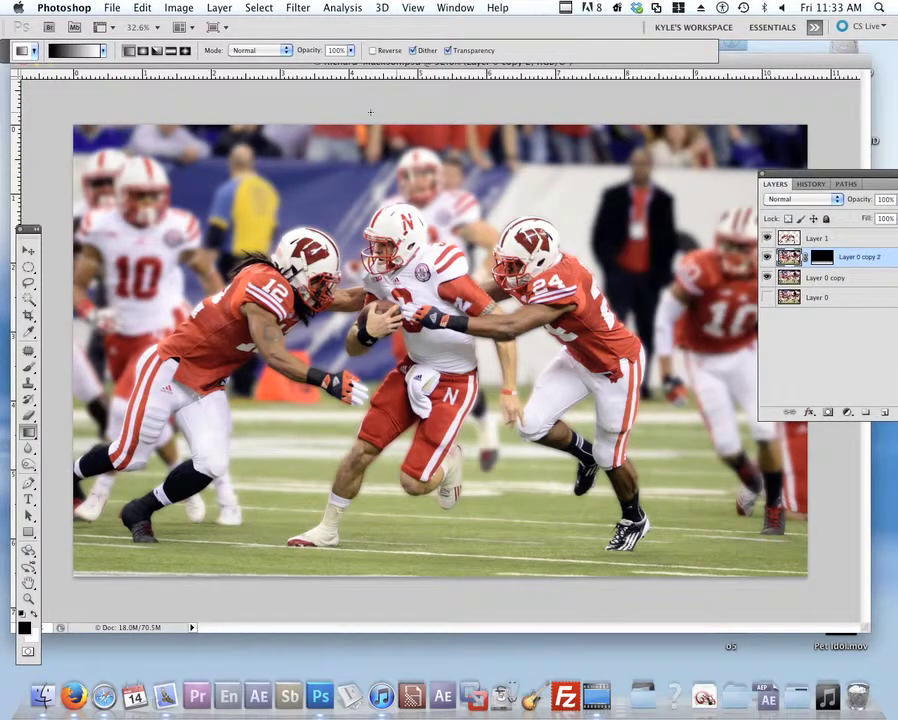
left_click(767, 278)
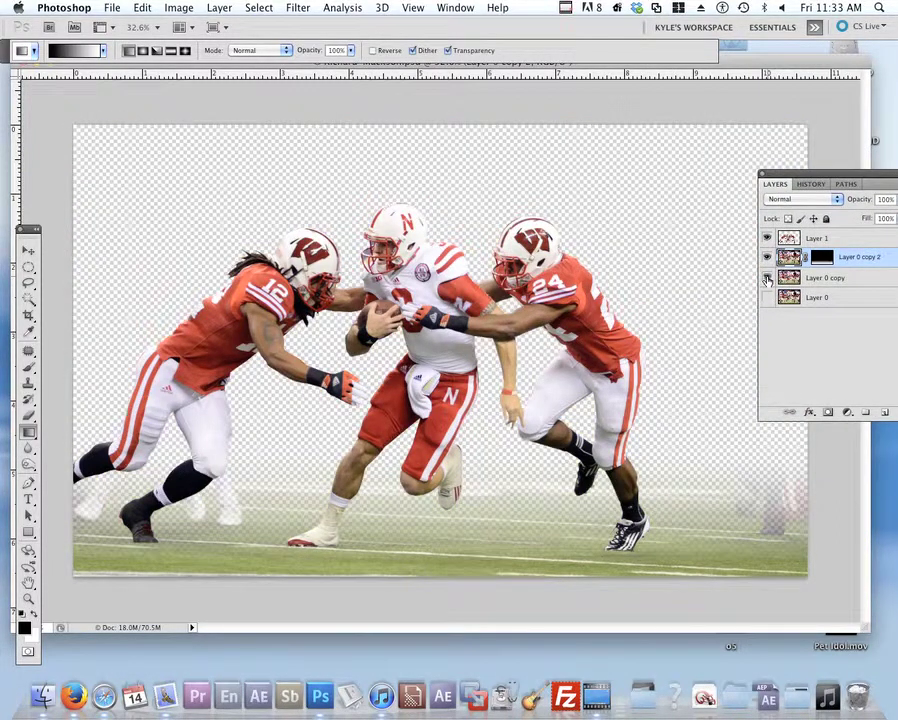
left_click(767, 278)
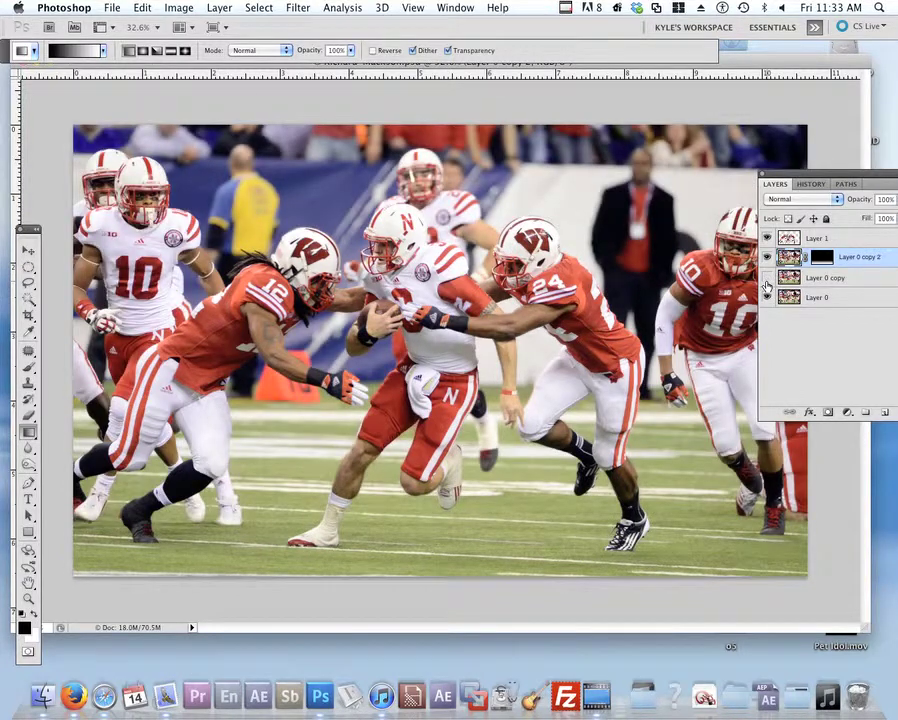
left_click(767, 278)
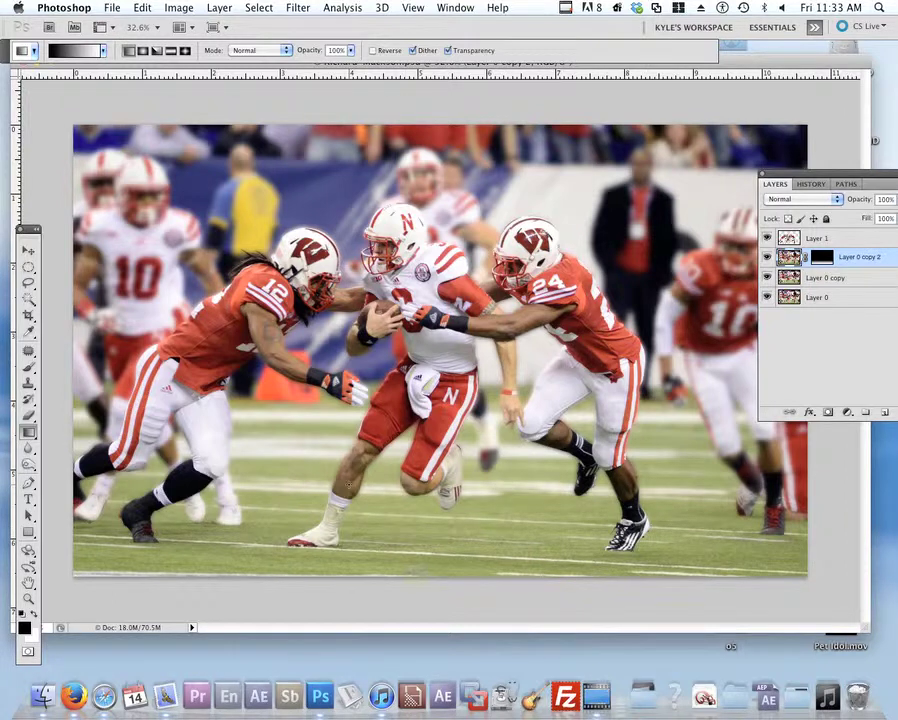
left_click(767, 257)
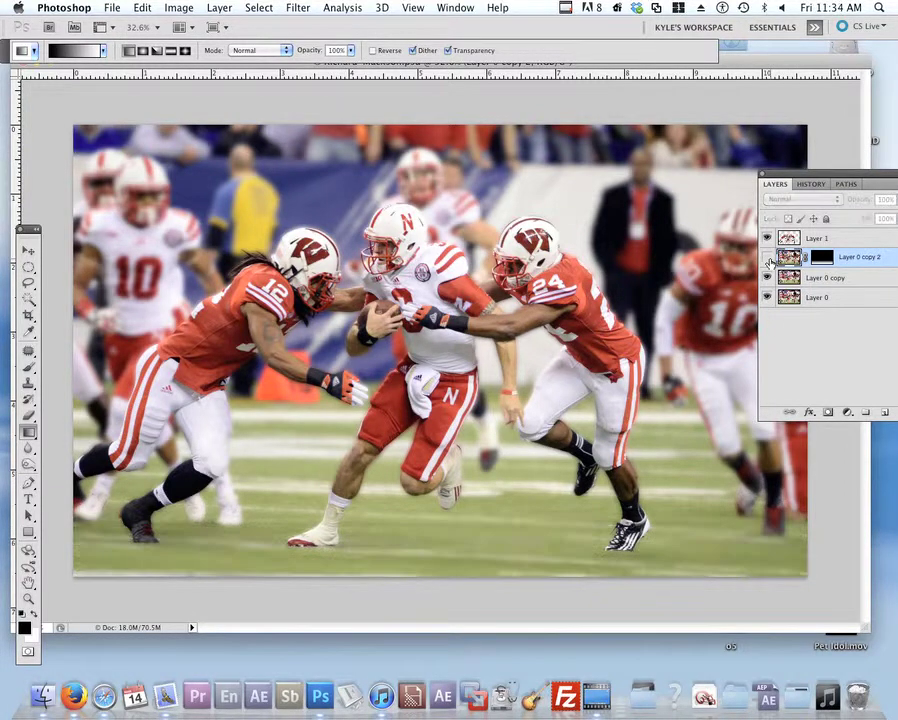
left_click(767, 257)
Add a new layer directly beneath the cut-out players on Layer 1 and fill it with black
left_click_drag(797, 176, 748, 196)
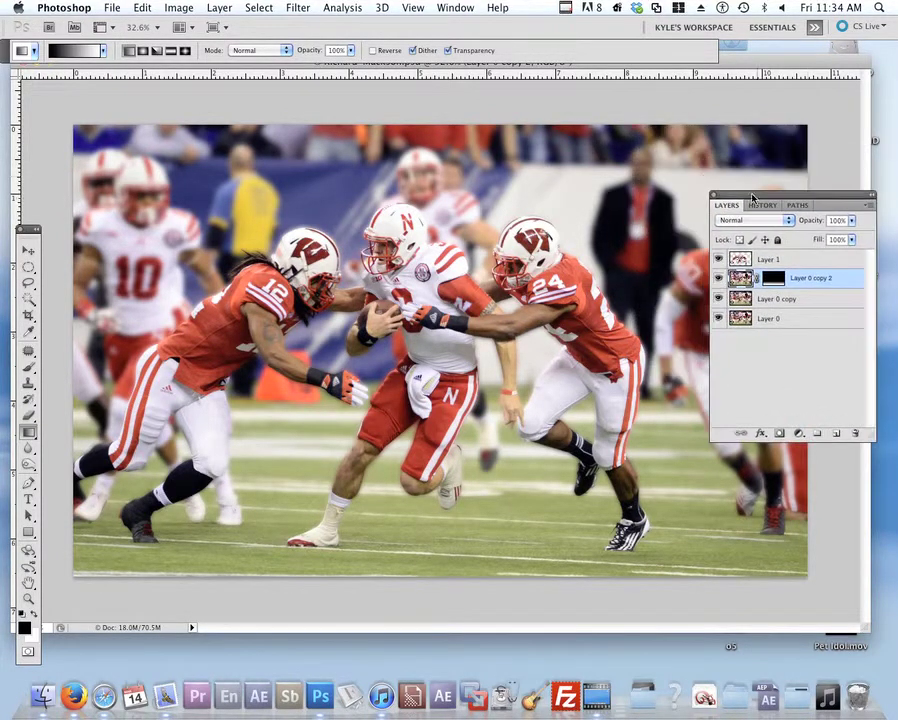
mouse_move(740, 67)
left_mouse_down()
mouse_move(708, 73)
mouse_move(727, 71)
left_mouse_up()
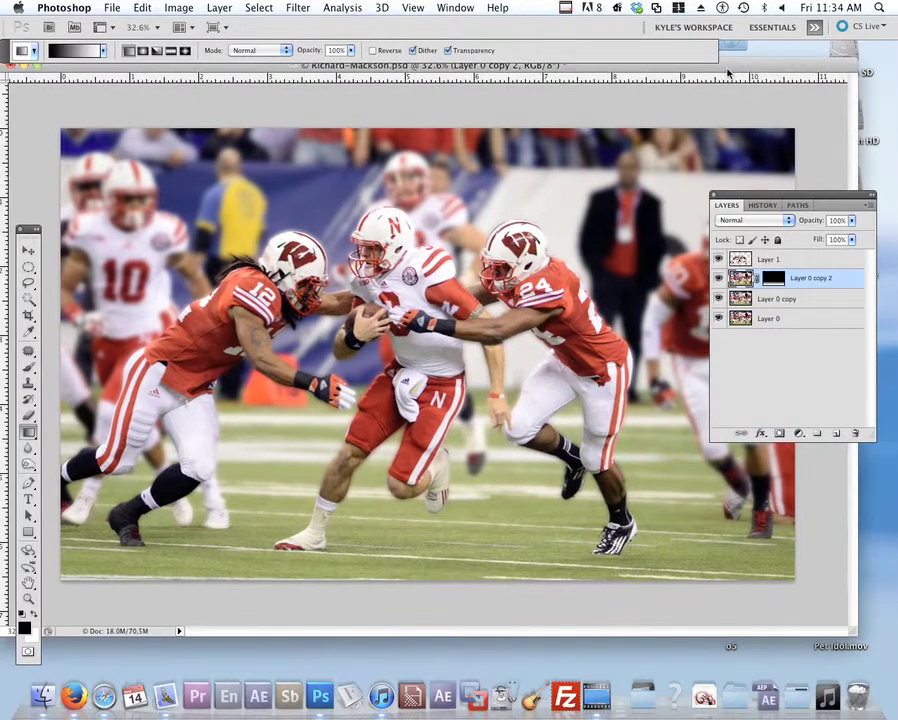
left_click(836, 433)
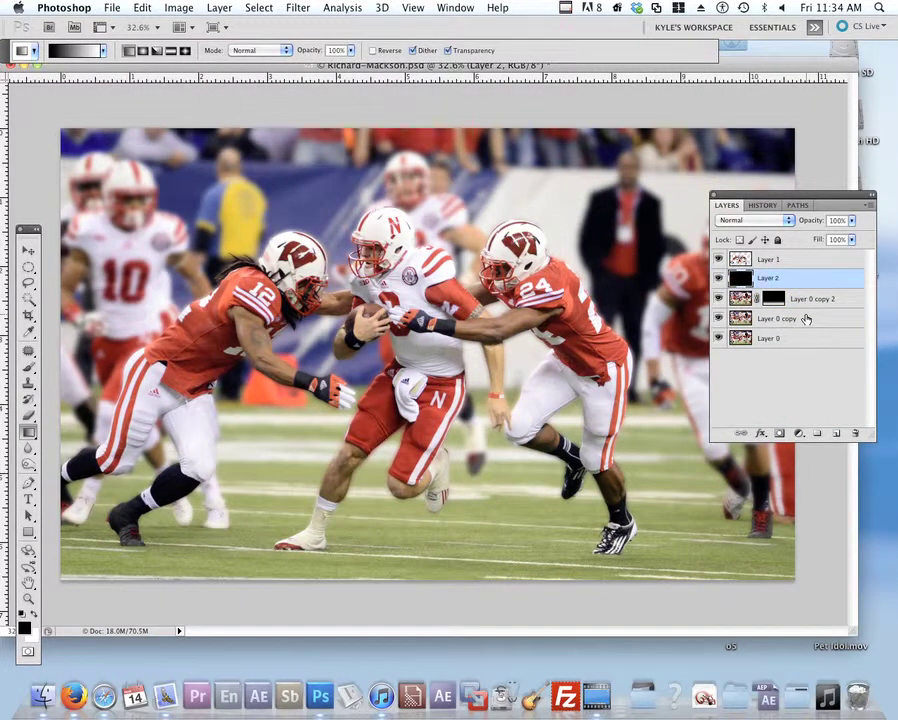
key("alt+BackSpace")
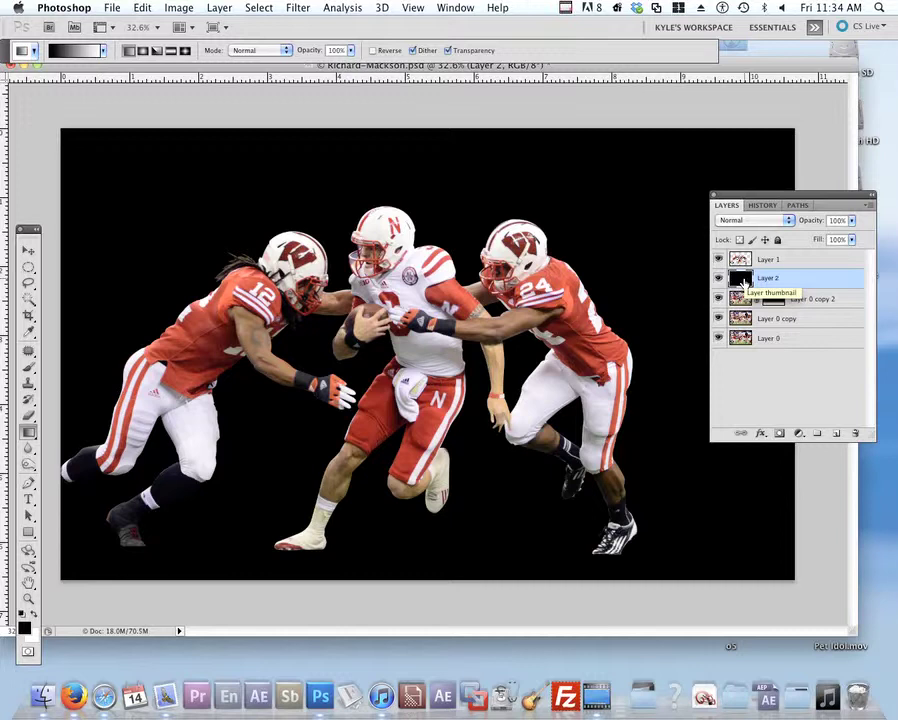
Lower the opacity of the black Layer 2 to 15% and toggle its visibility to compare the darkened background
left_click(851, 222)
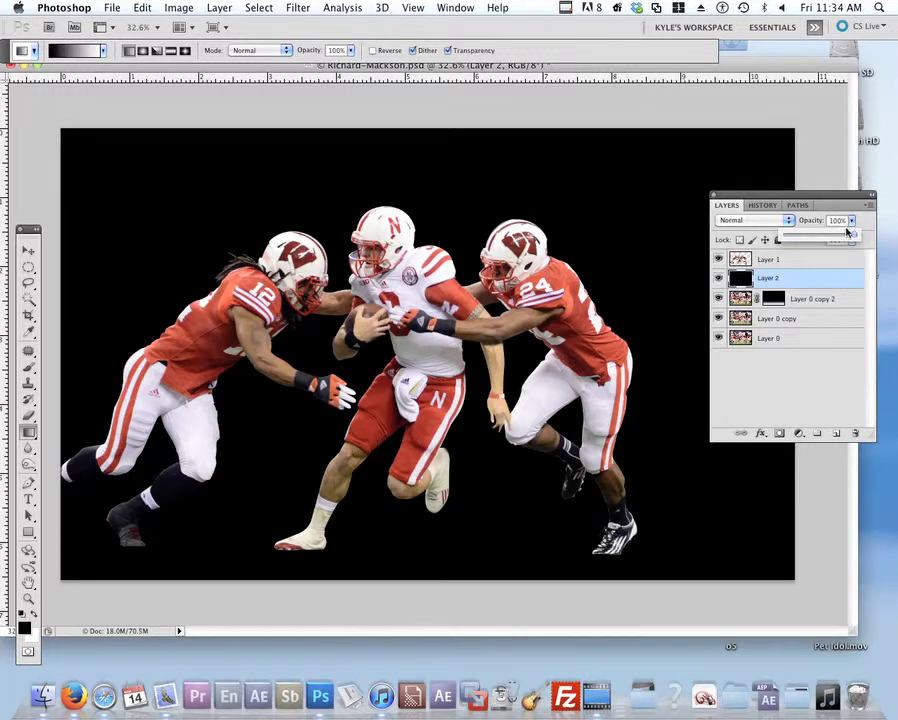
left_click_drag(848, 234, 802, 236)
left_click_drag(800, 235, 829, 239)
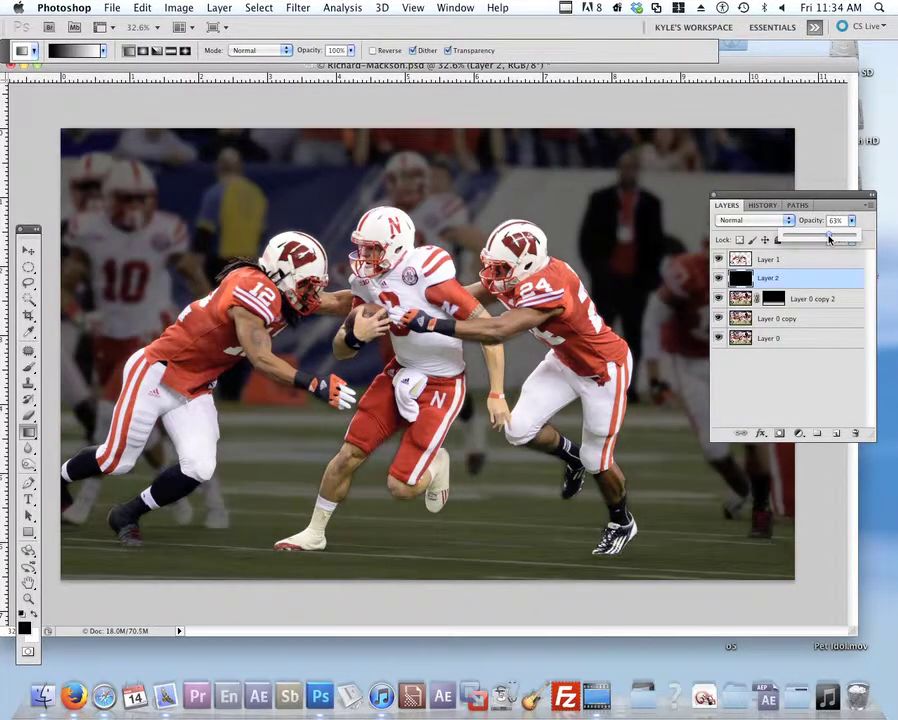
left_click_drag(829, 239, 792, 237)
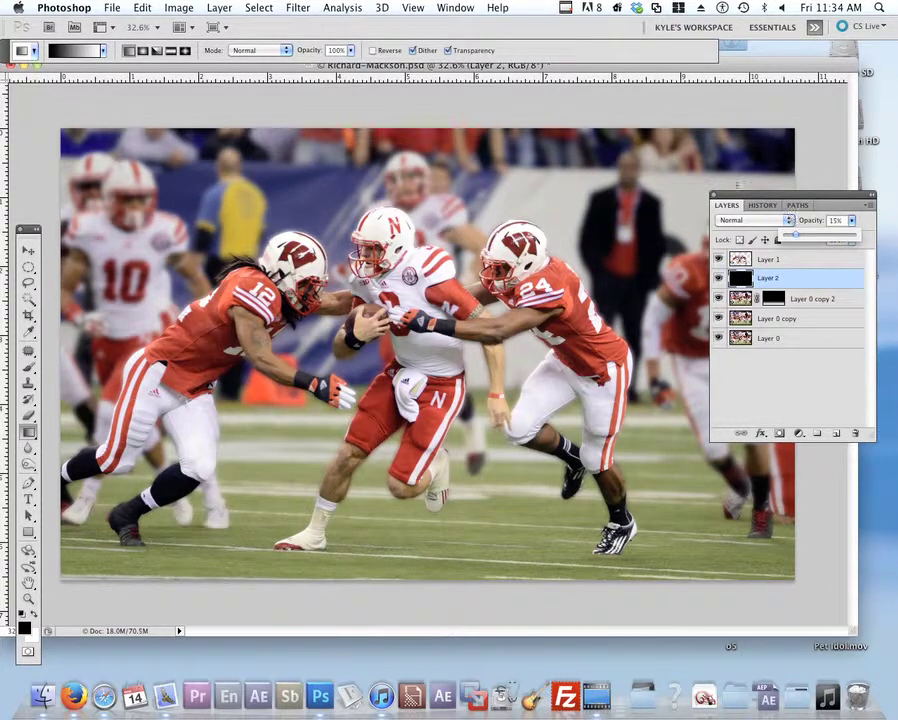
left_click_drag(743, 211, 806, 158)
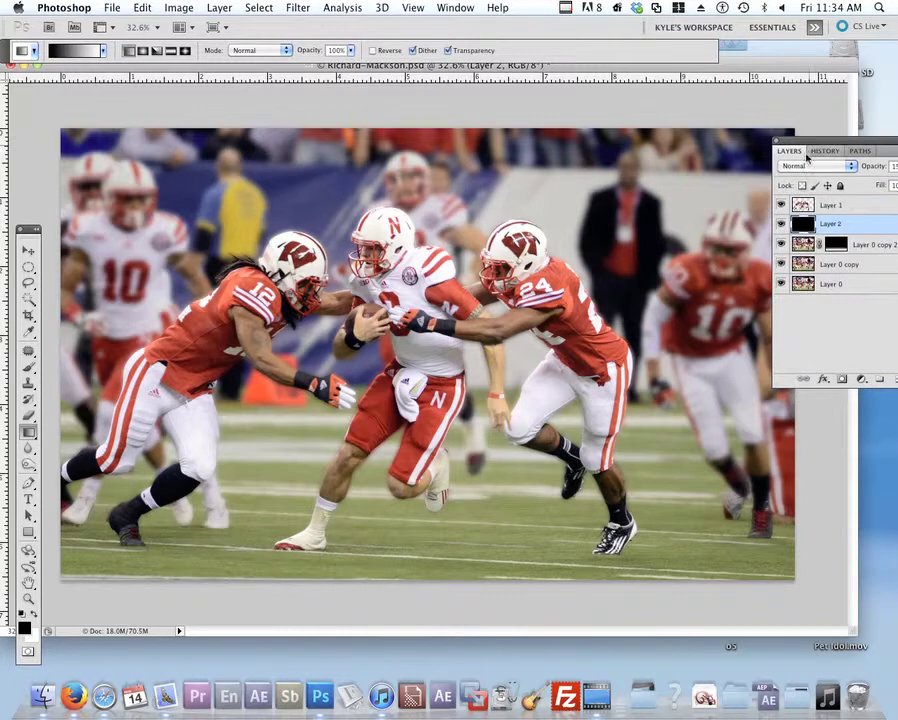
left_click(781, 224)
left_click(781, 224)
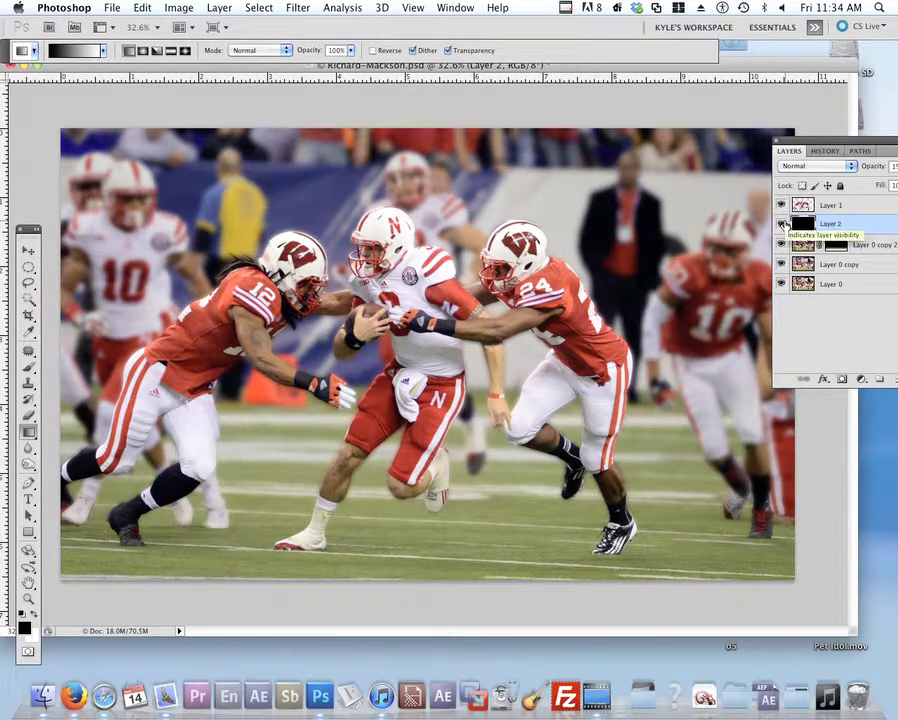
left_click(782, 224)
left_click(782, 224)
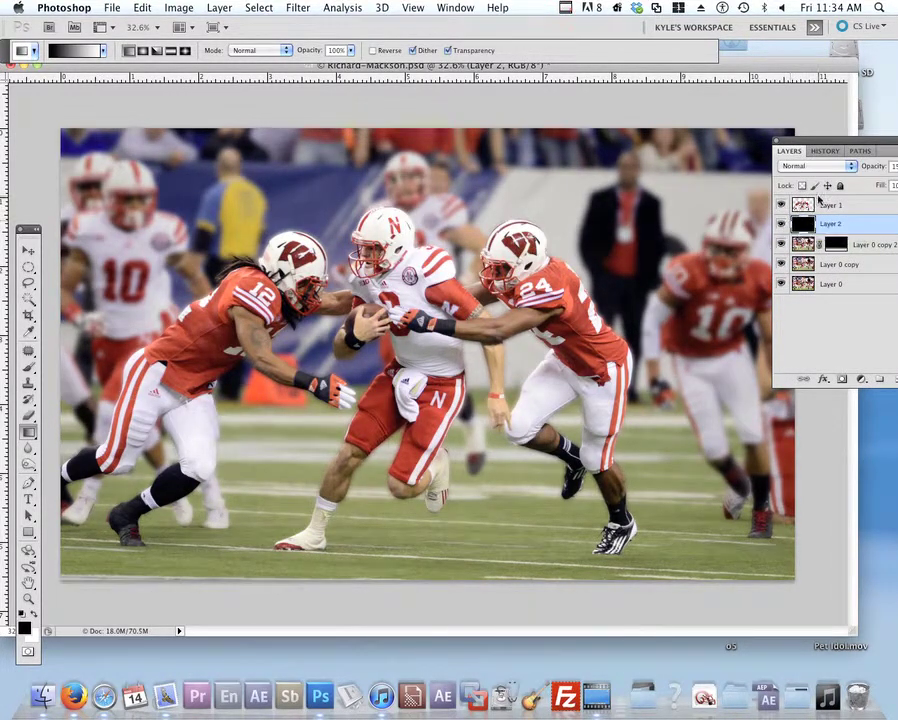
Add a new layer, move it above Layer 1 to the top of the stack, and fill it with black
left_click_drag(829, 146, 759, 108)
left_click_drag(866, 344, 849, 322)
left_click_drag(757, 105, 774, 74)
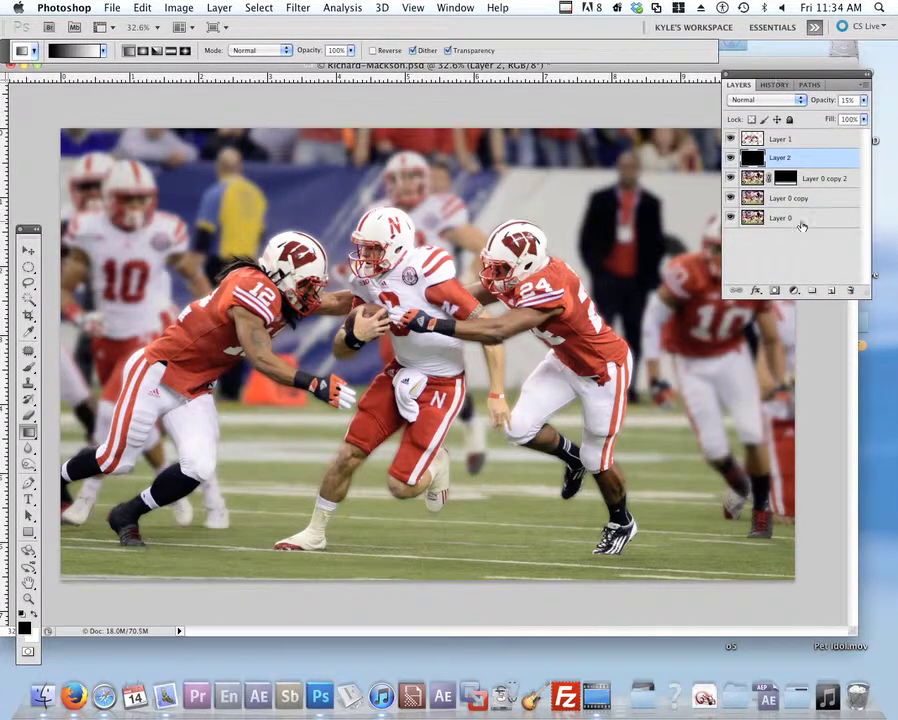
left_click(830, 290)
mouse_move(745, 148)
left_mouse_down()
mouse_move(766, 120)
mouse_move(757, 138)
left_mouse_up()
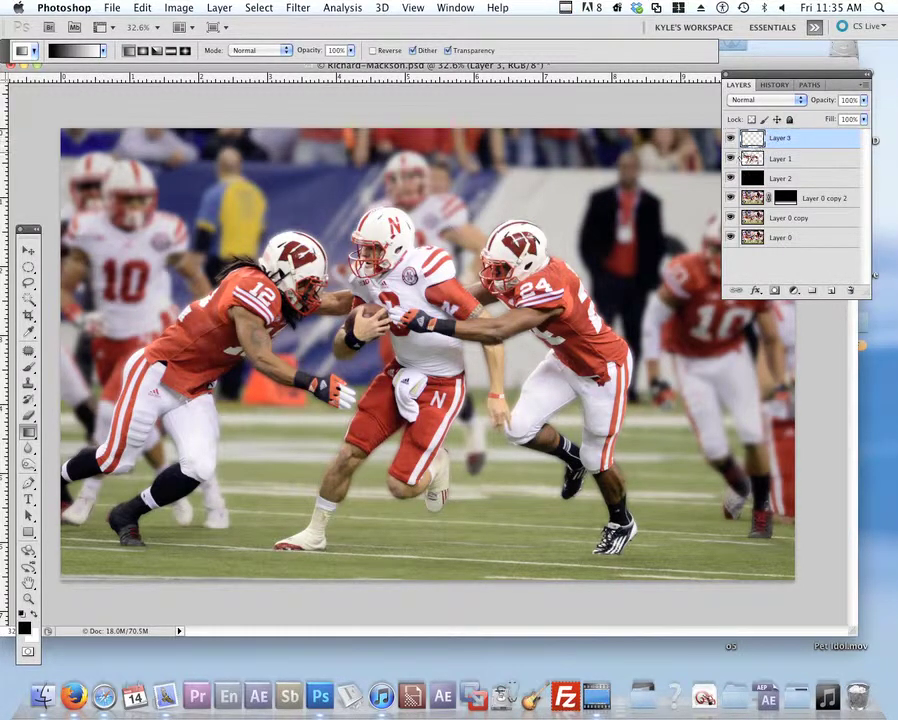
key("alt+BackSpace")
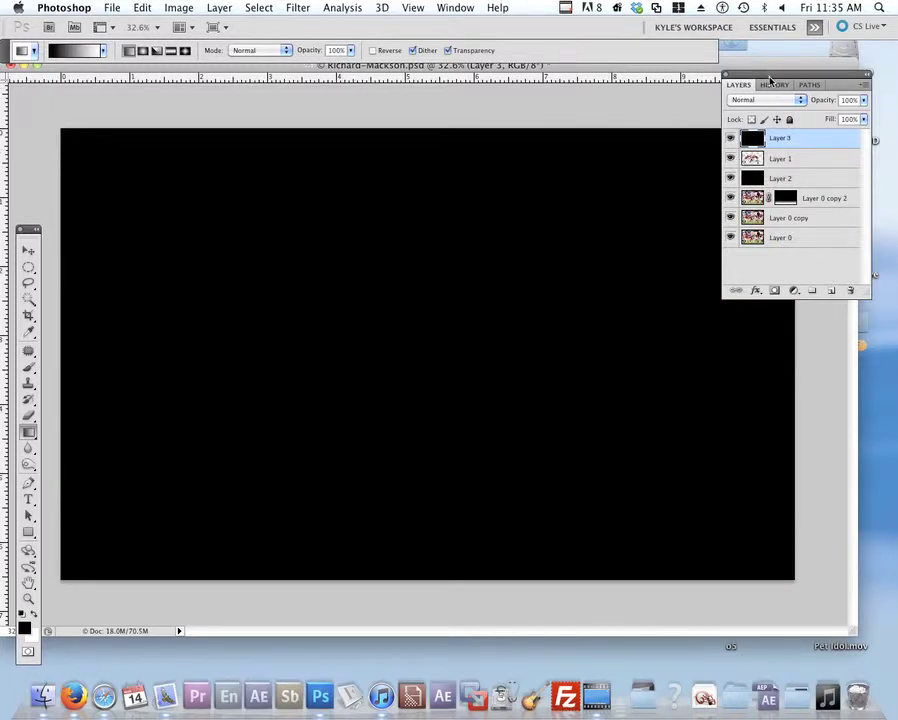
Place a vertical and a horizontal guide through the exact centre of the black Layer 3
left_click_drag(840, 84, 826, 277)
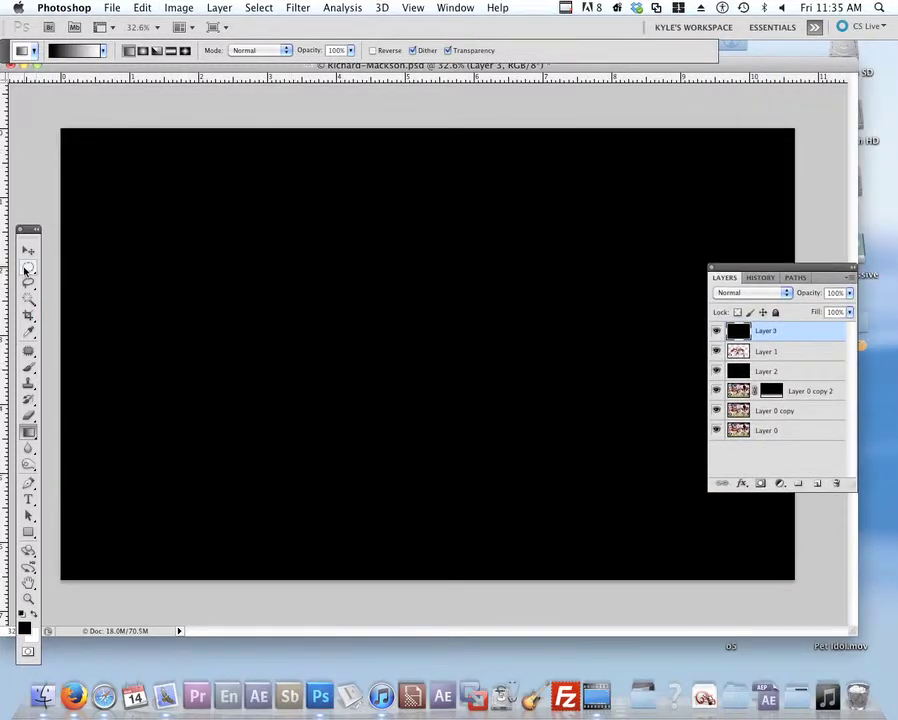
left_click_drag(178, 72, 228, 75)
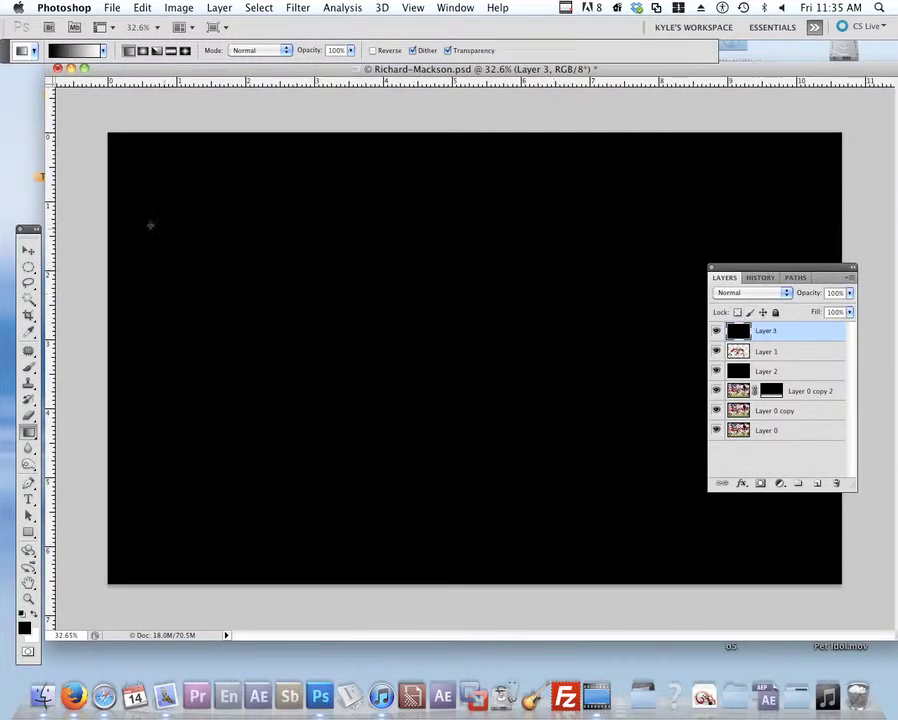
left_click(28, 249)
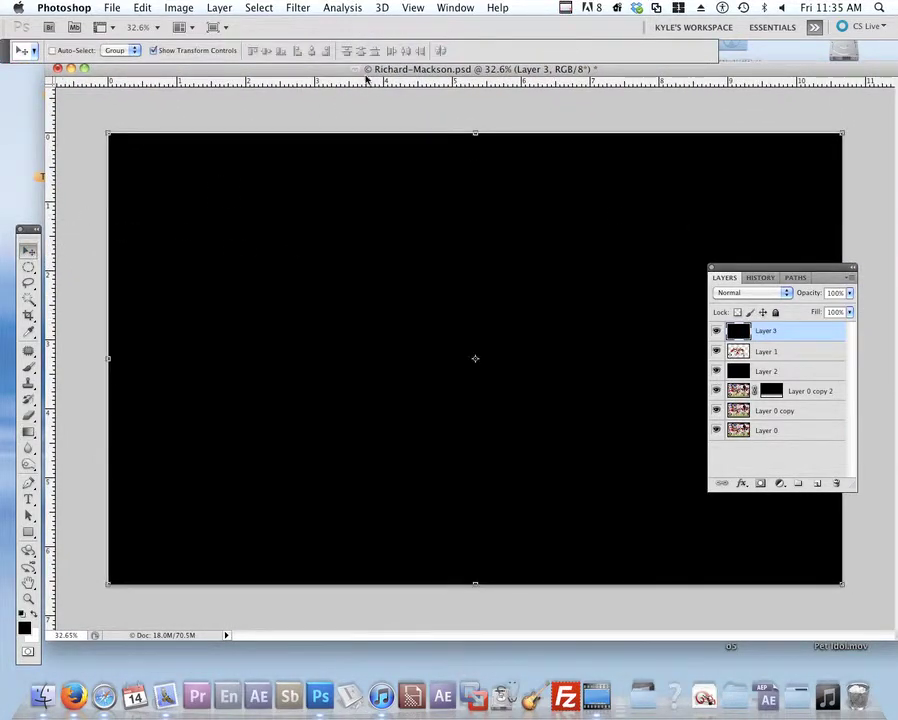
left_click_drag(366, 80, 354, 75)
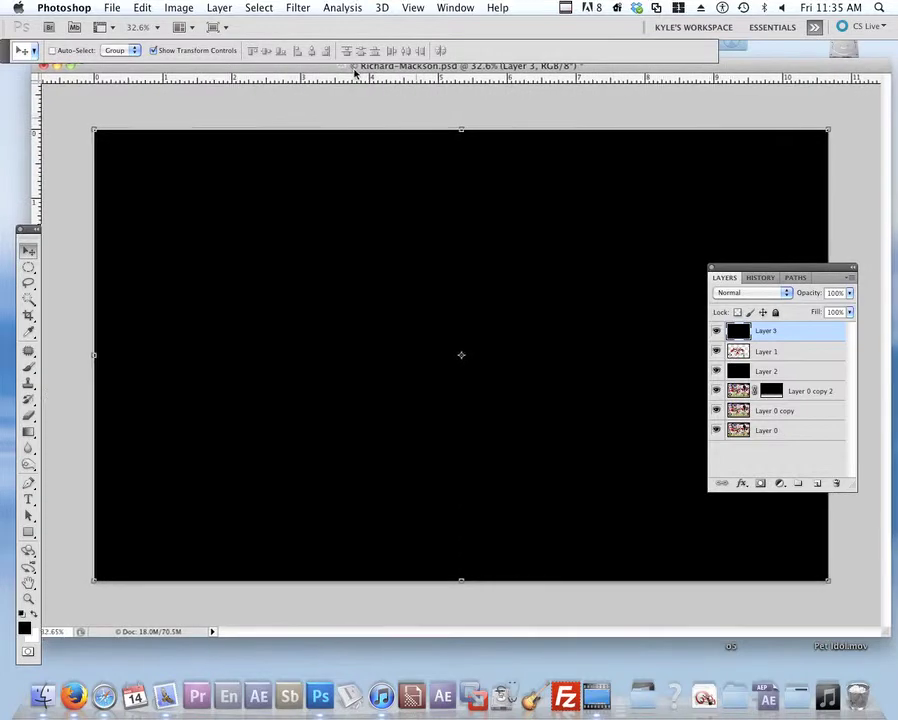
left_click(29, 268)
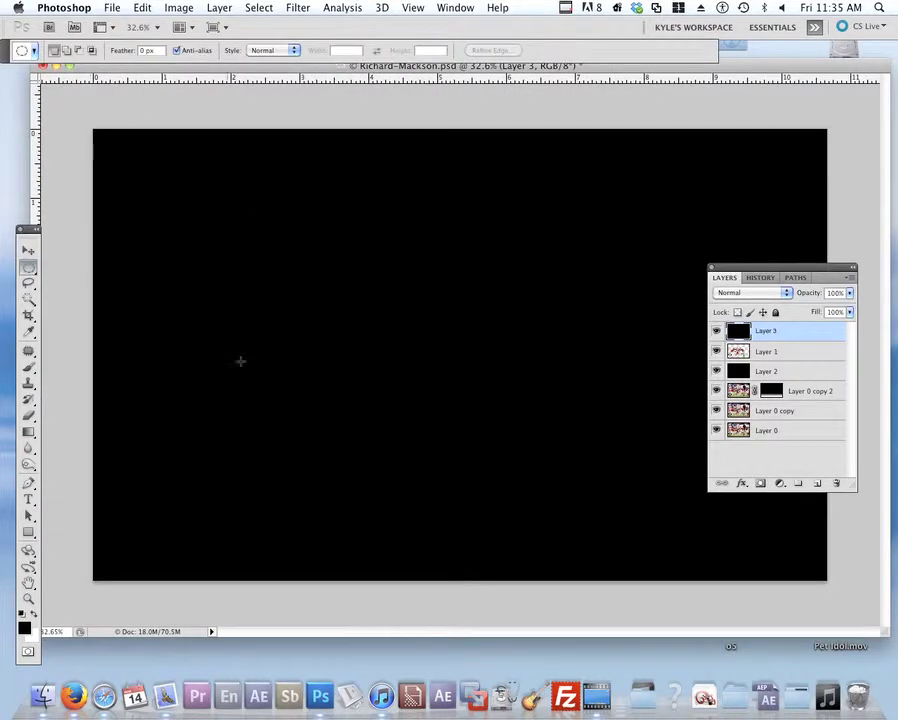
left_click(26, 252)
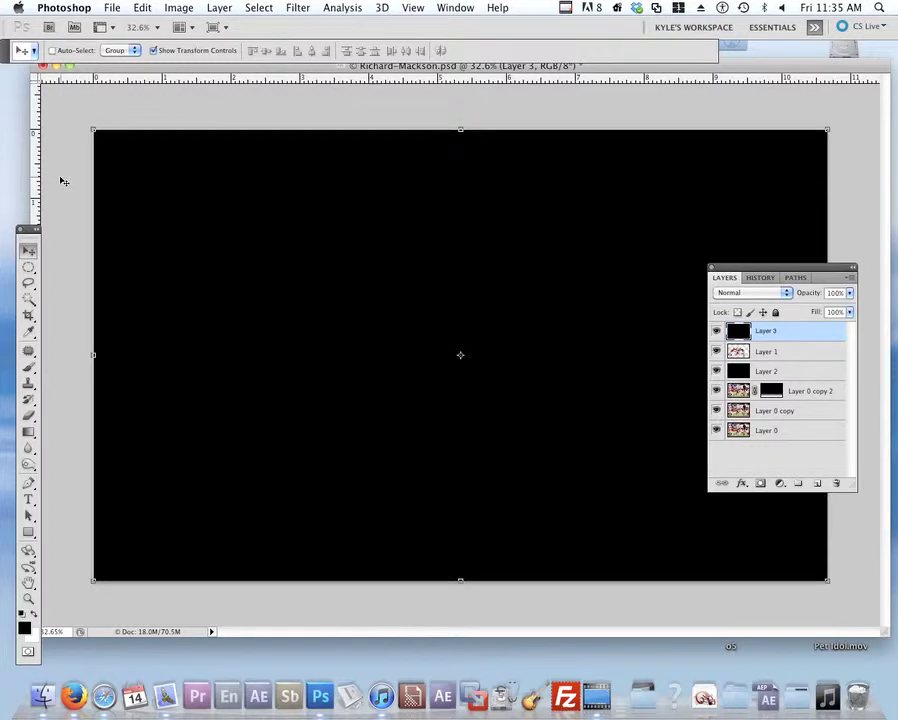
left_click_drag(35, 182, 460, 235)
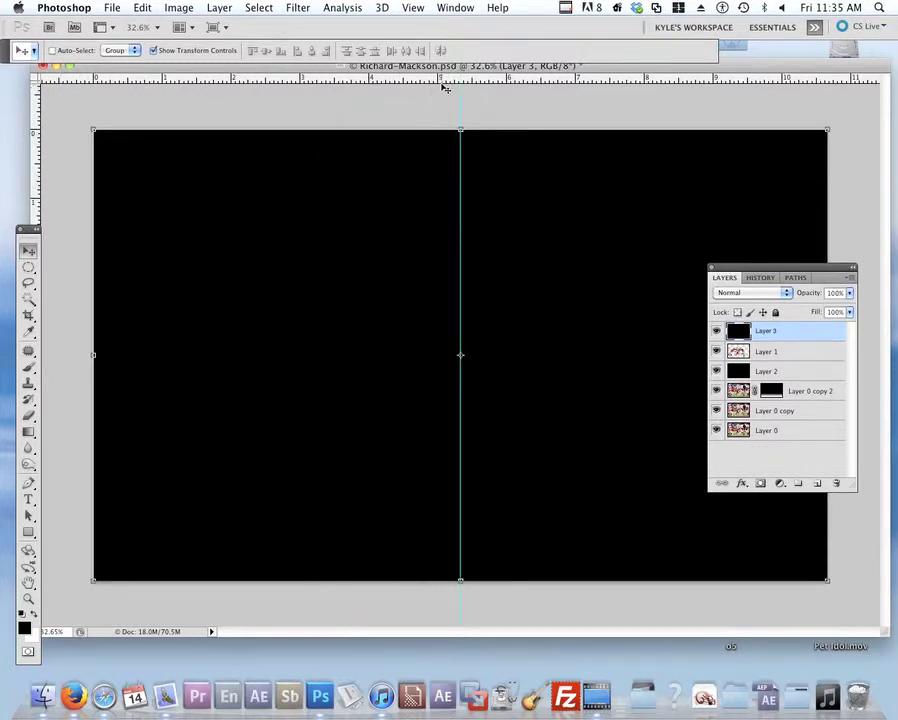
left_click_drag(442, 80, 468, 357)
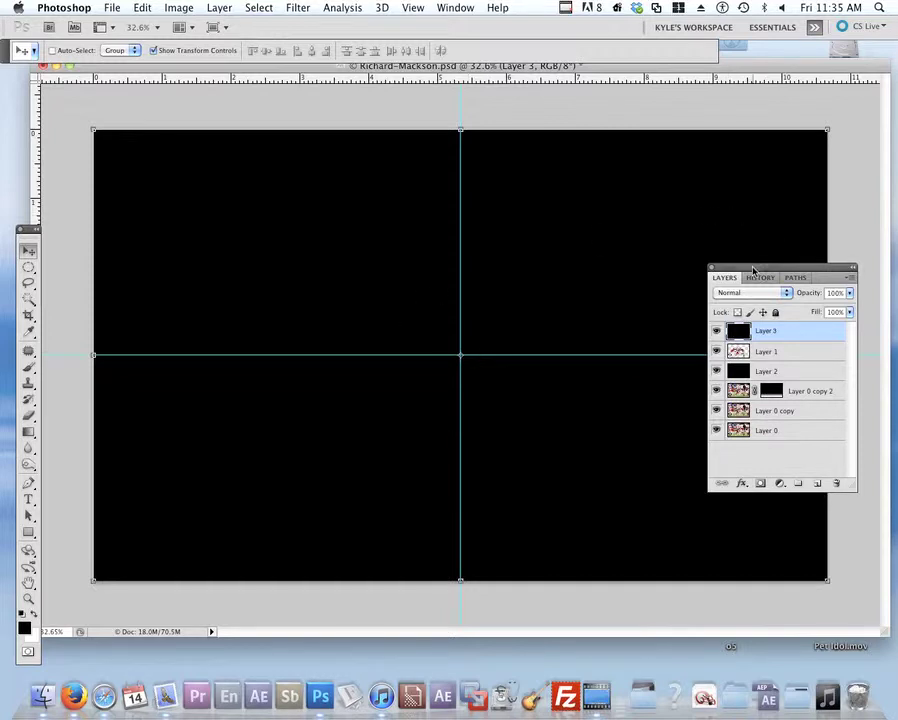
left_click_drag(753, 268, 785, 258)
left_click_drag(672, 64, 653, 73)
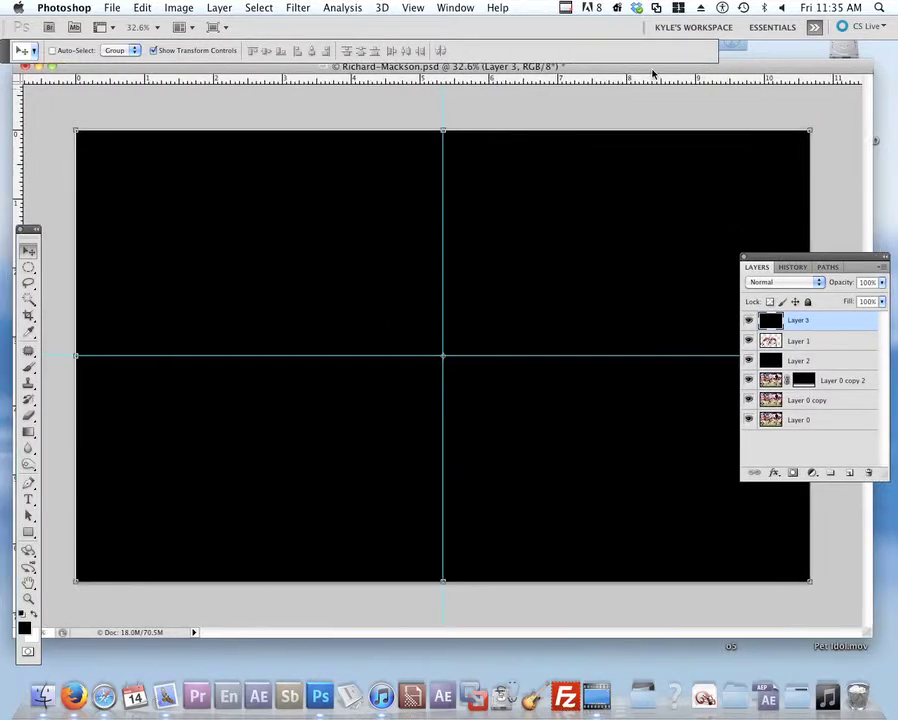
Cut an elliptical opening, centred on the guide crossing and slightly smaller than the photo, out of the black Layer 3, and deselect
left_click(28, 268)
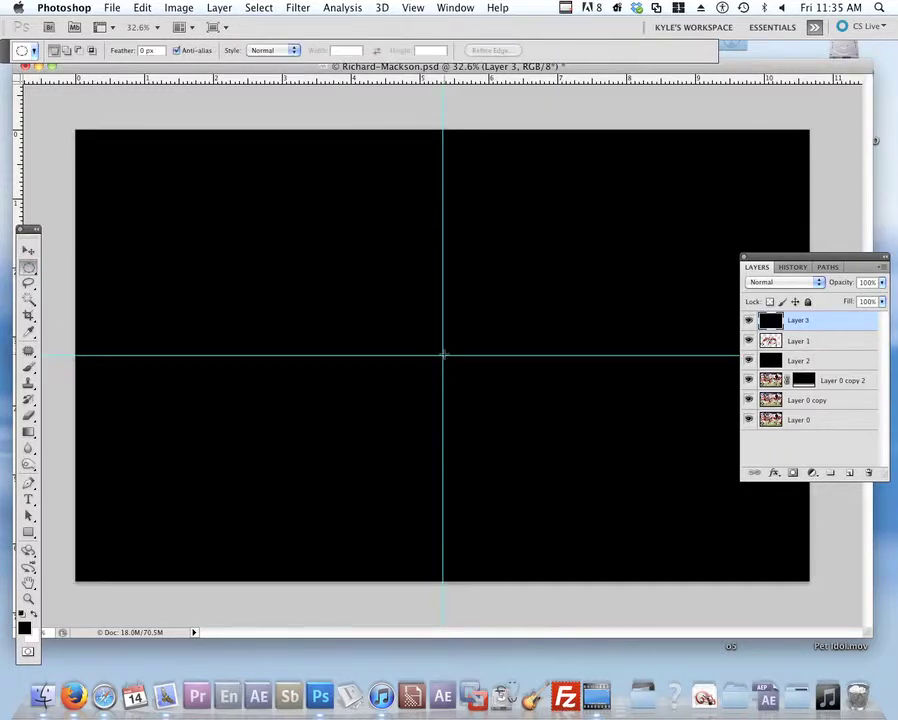
left_click_drag(443, 354, 183, 267)
key("alt")
left_click_drag(182, 269, 244, 254)
left_click_drag(145, 197, 538, 280)
left_click(530, 284)
left_click_drag(443, 355, 115, 160)
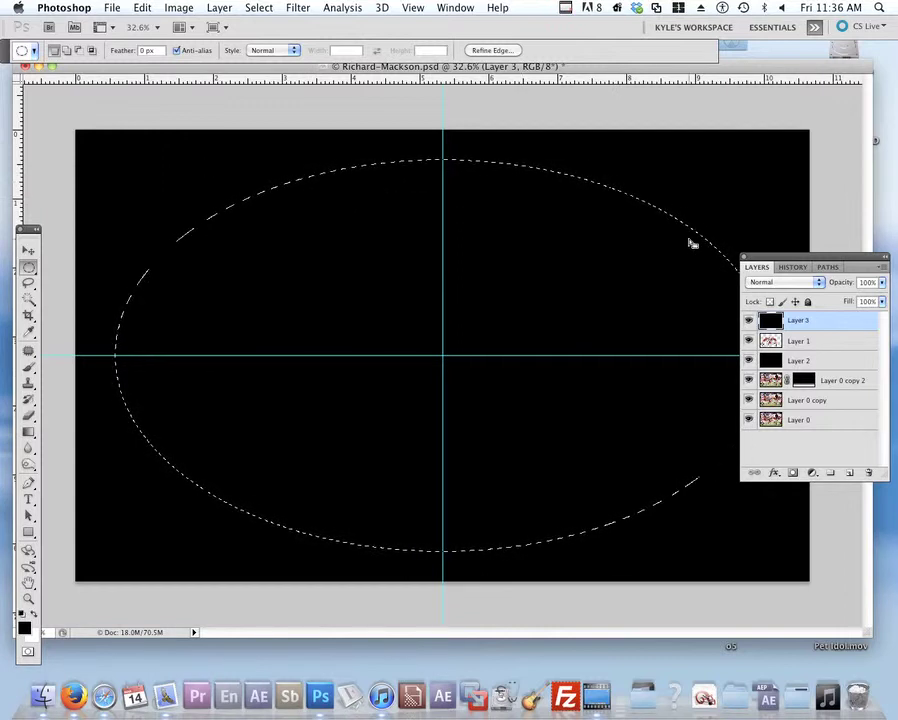
key("Delete")
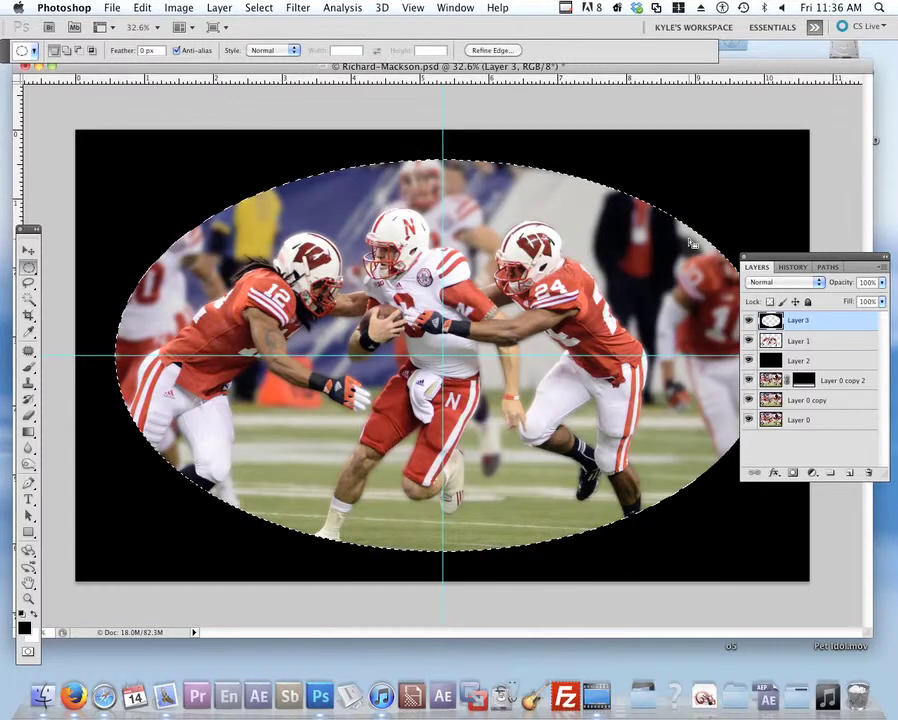
key("super+d")
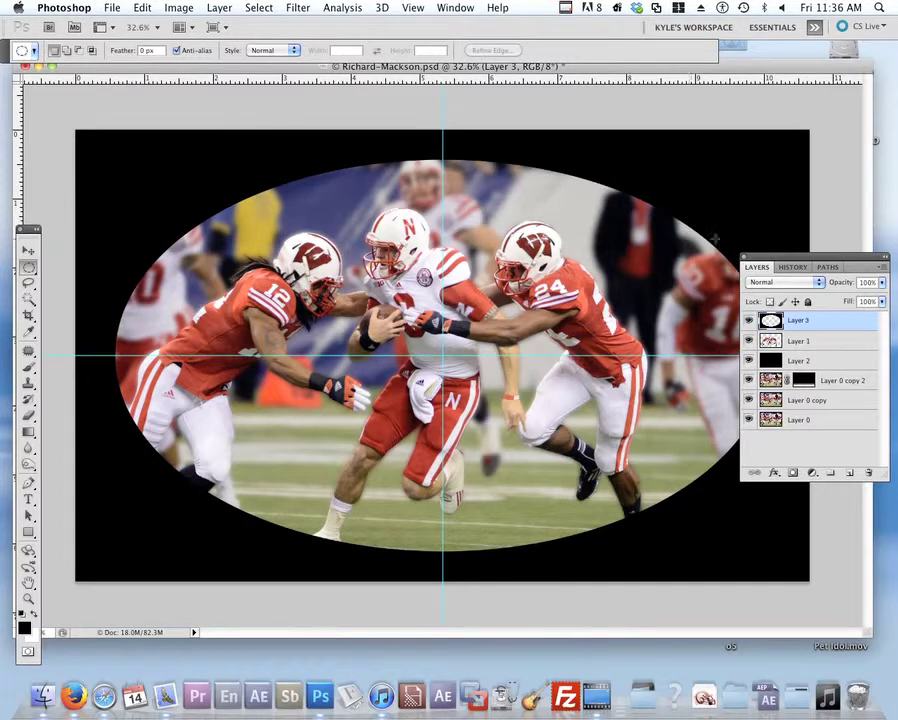
Soften the elliptical opening in the black Layer 3 with a Gaussian Blur of 250 pixels radius
left_click(294, 7)
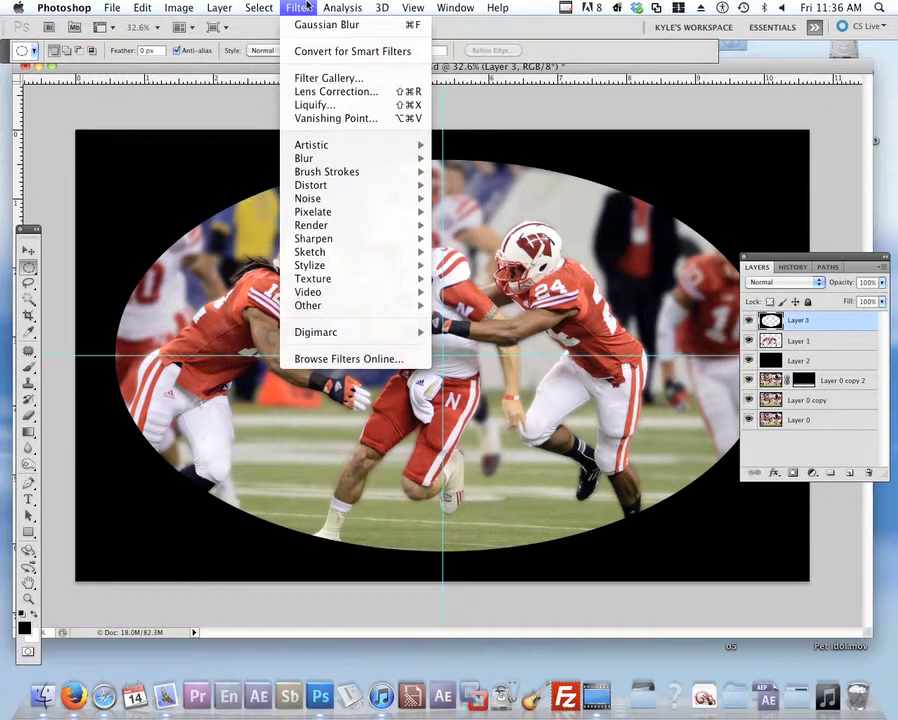
mouse_move(330, 158)
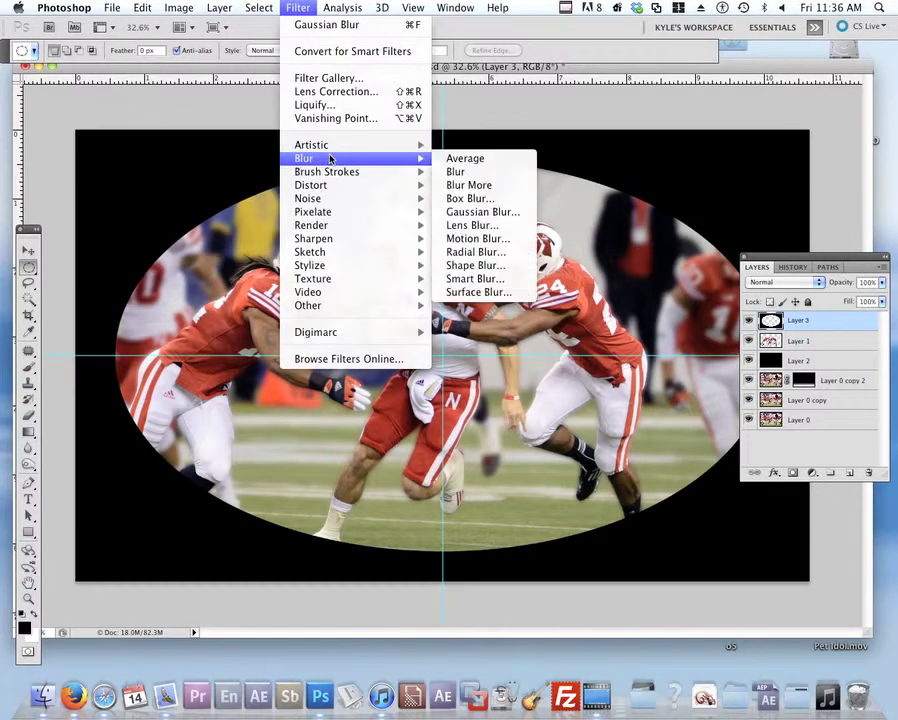
left_click(516, 211)
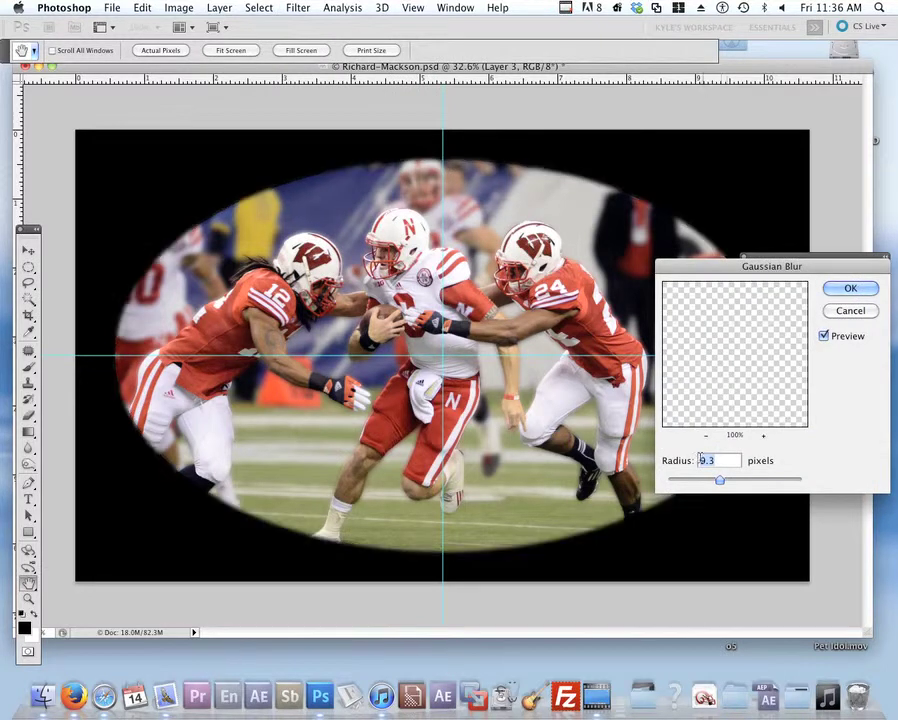
left_click_drag(722, 481, 815, 494)
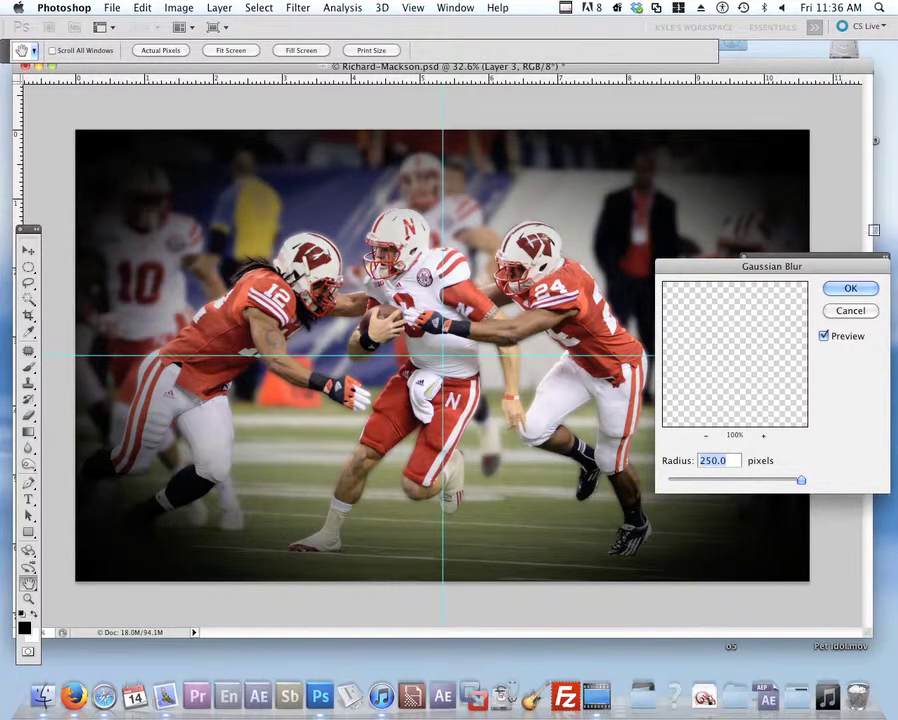
left_click(850, 288)
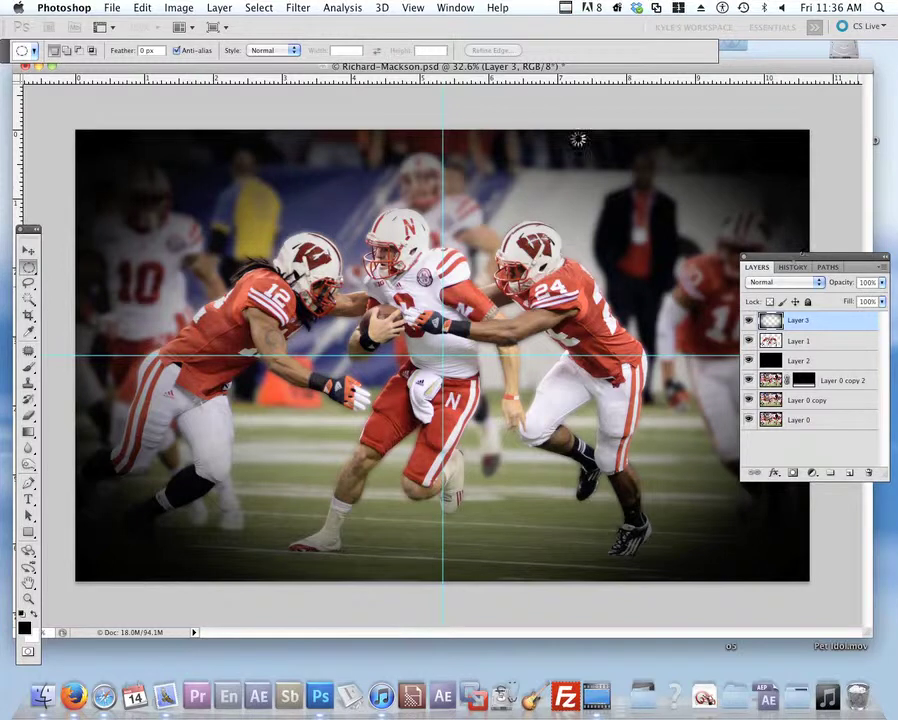
Lower the opacity of the blurred vignette on Layer 3 to 71%
left_click_drag(644, 67, 625, 63)
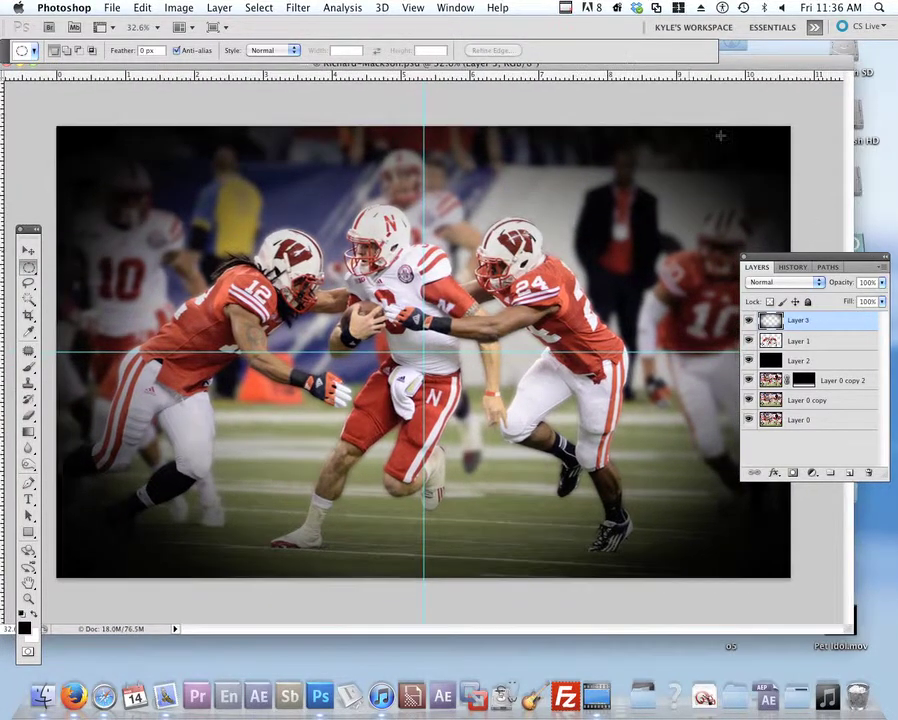
left_click(879, 283)
left_click(849, 301)
left_click_drag(849, 301, 860, 302)
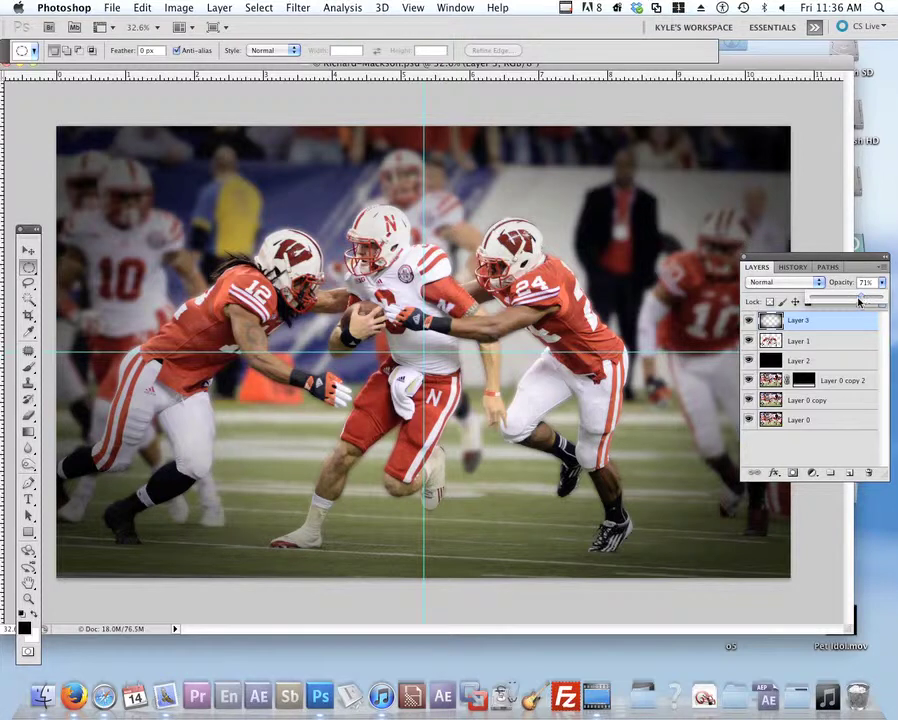
Hide the guides and clear the view so that the whole photo can be seen
left_click_drag(812, 262, 796, 122)
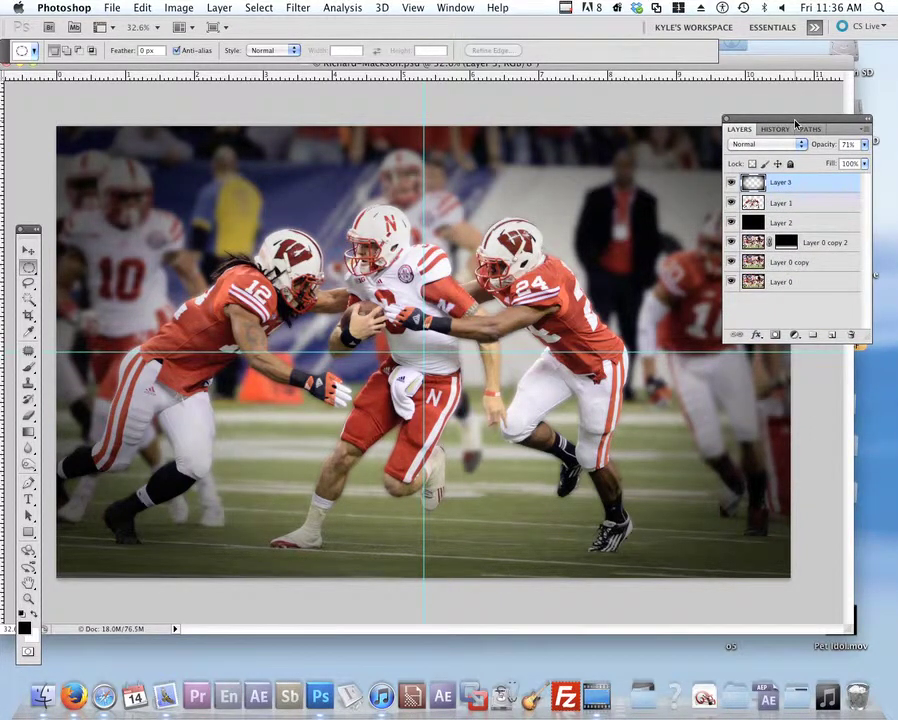
key("super+semicolon")
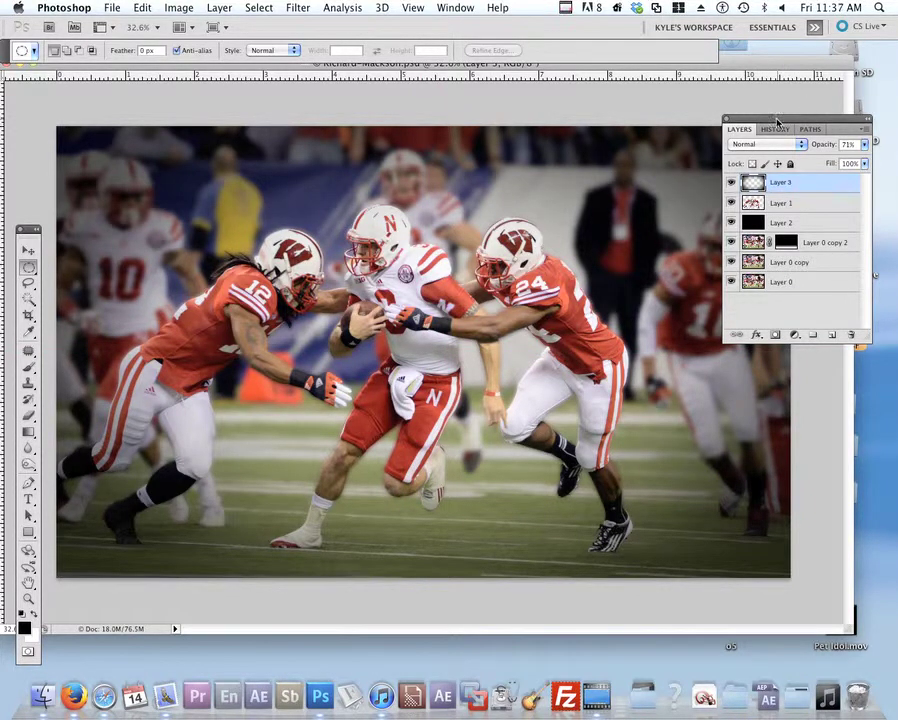
left_click_drag(777, 121, 813, 112)
scroll(439, 272, "down", 2)
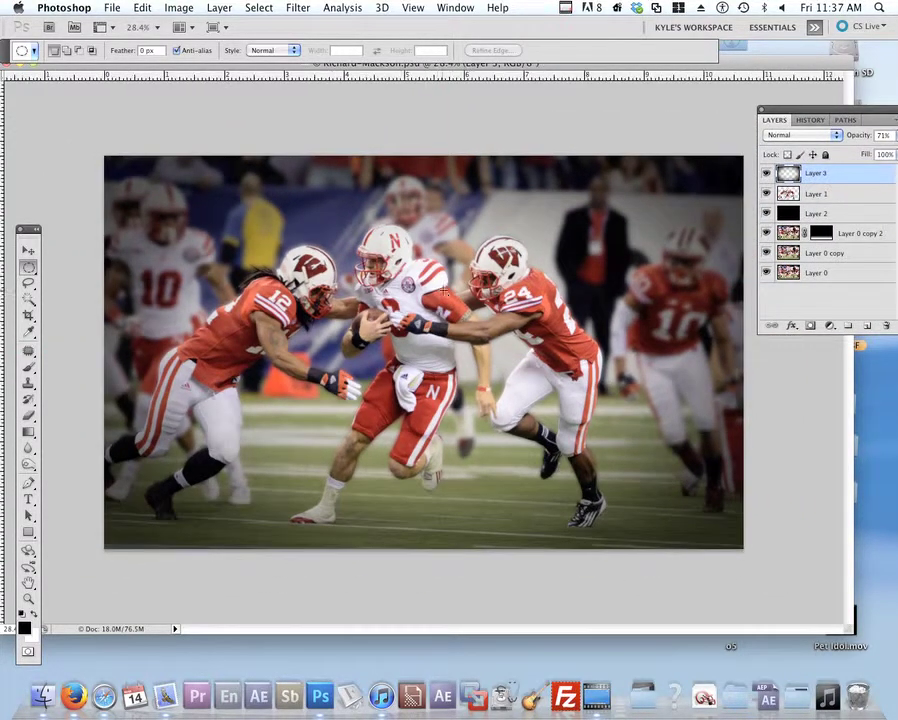
Group all layers from Layer 0 copy up to Layer 3, leaving the original Layer 0 outside the group
left_click(29, 250)
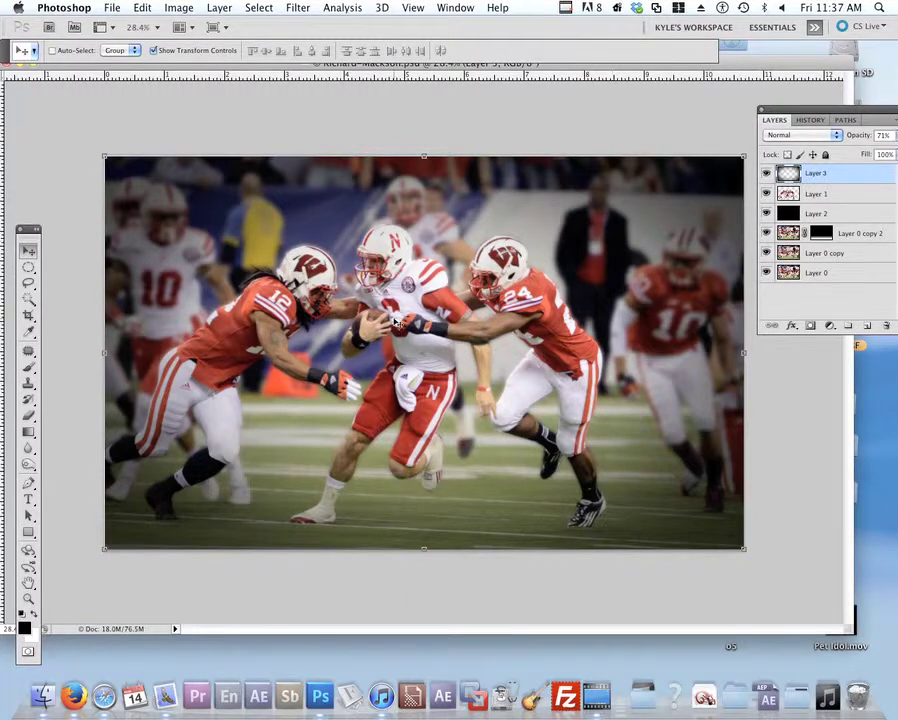
left_click(816, 253)
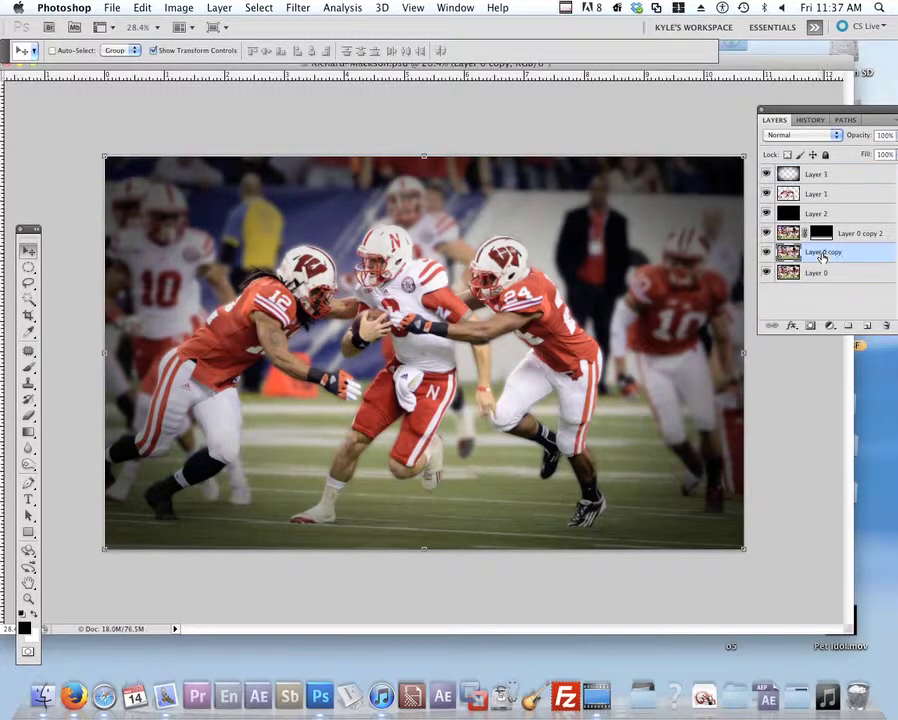
left_click(840, 182, "shift")
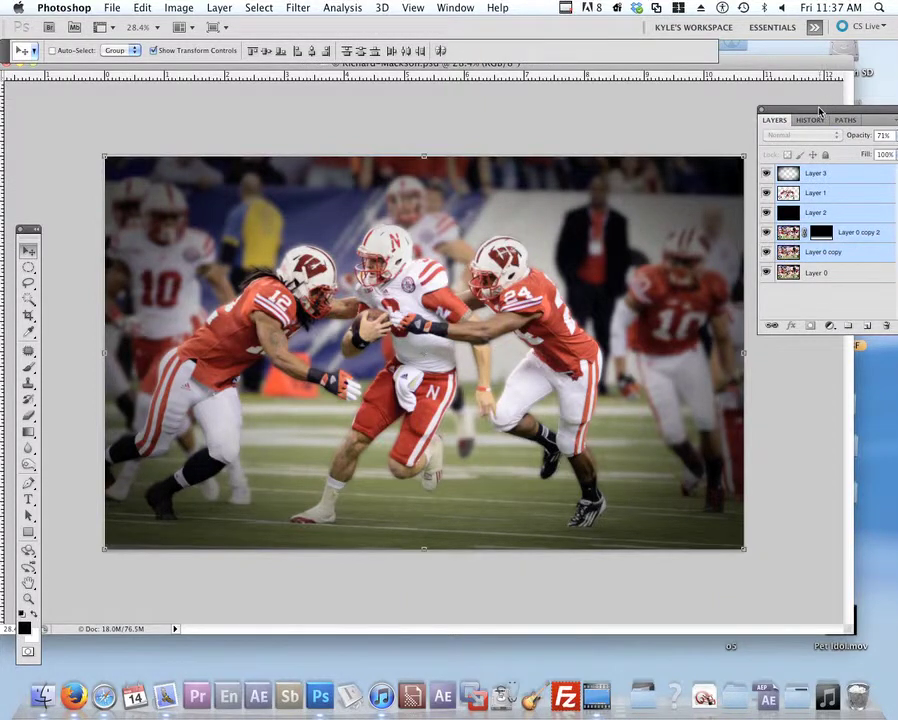
left_click_drag(822, 108, 692, 131)
key("super+g")
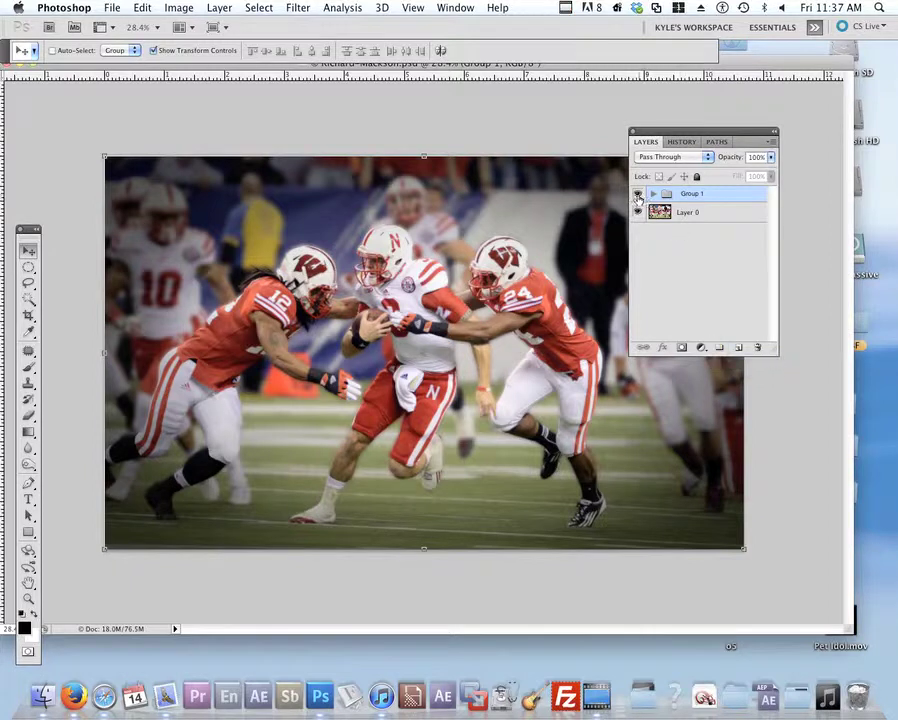
Toggle the visibility of Group 1 to compare the edited picture with the original photo
left_click_drag(676, 145, 763, 115)
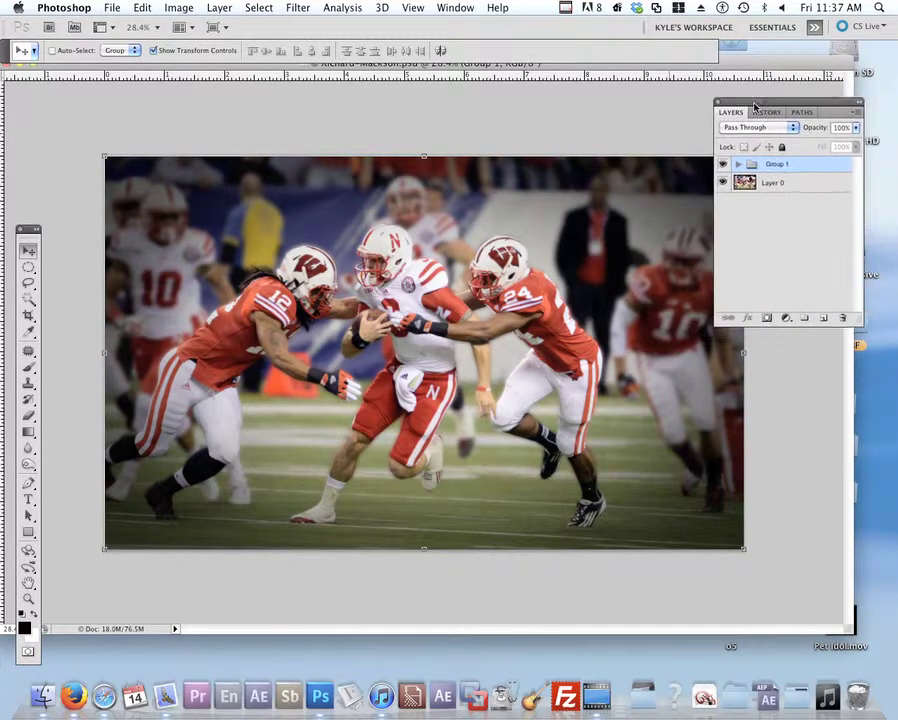
left_click(726, 165)
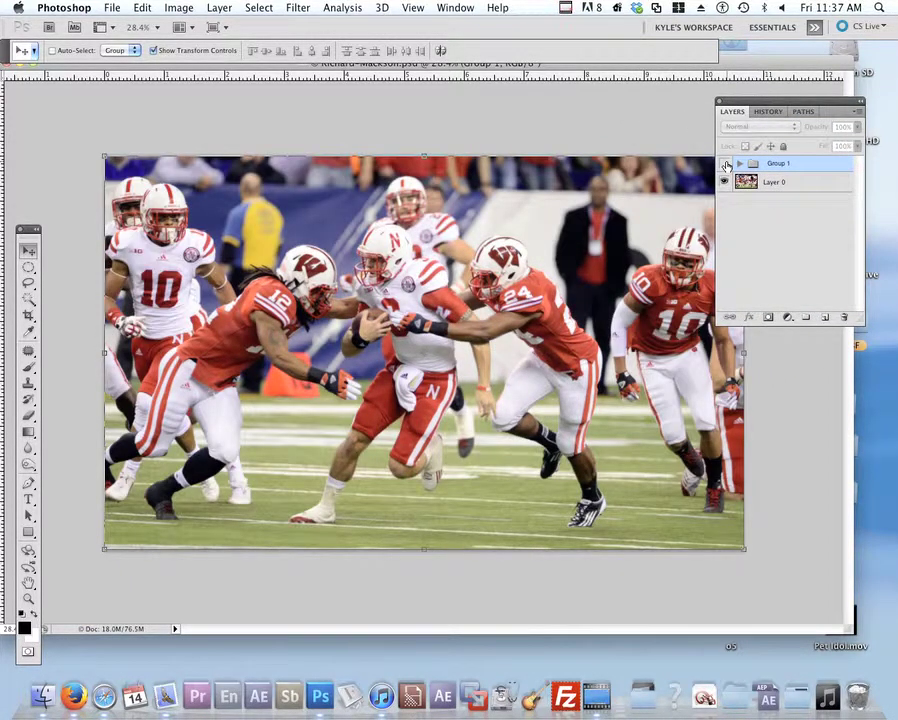
left_click(726, 165)
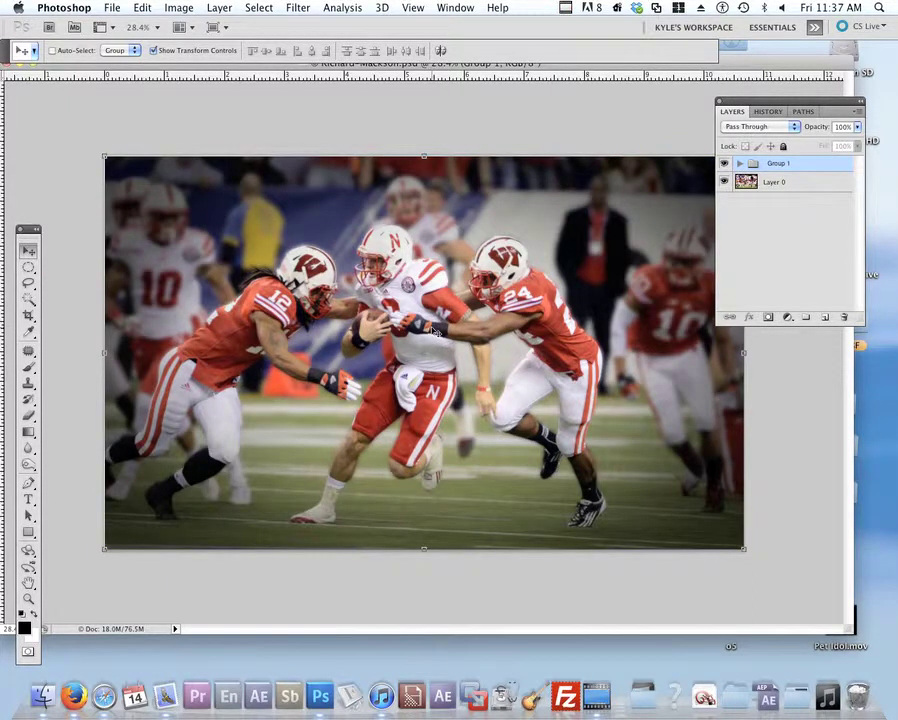
left_click(725, 166)
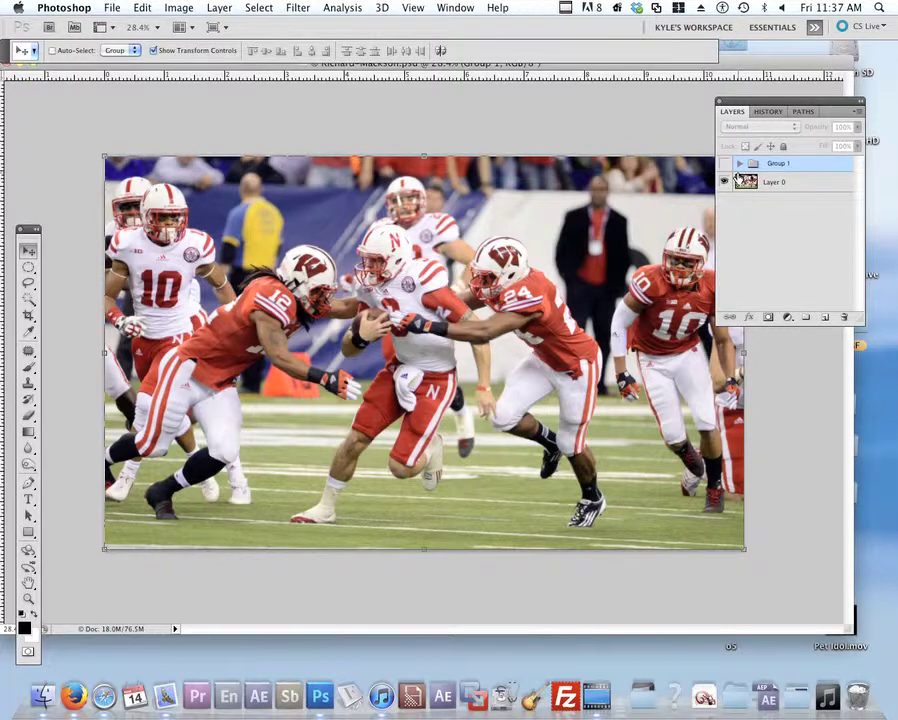
left_click(738, 178)
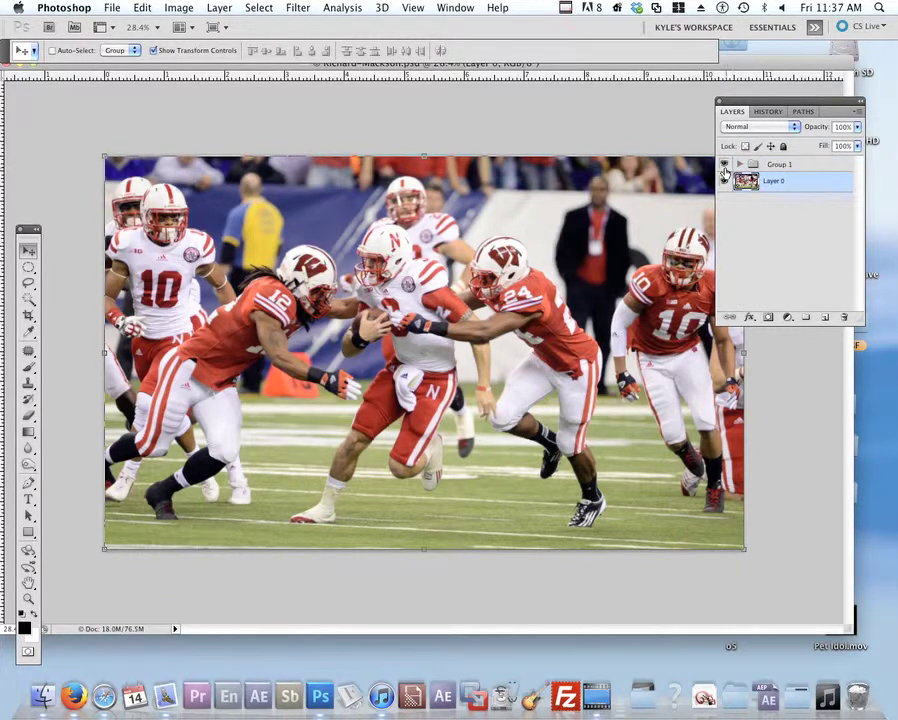
left_click(724, 164)
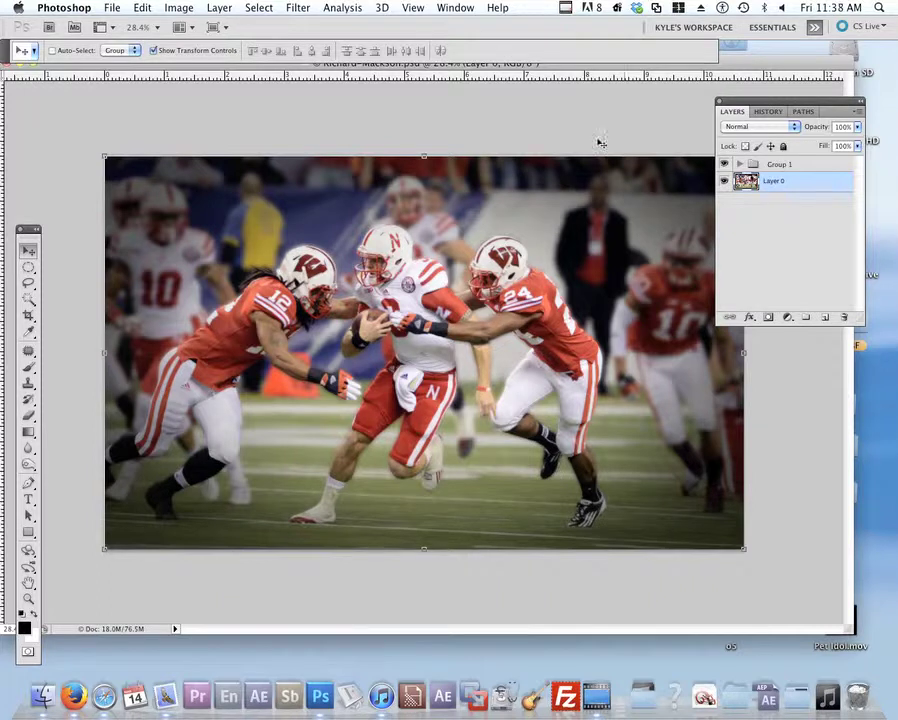
left_click(301, 7)
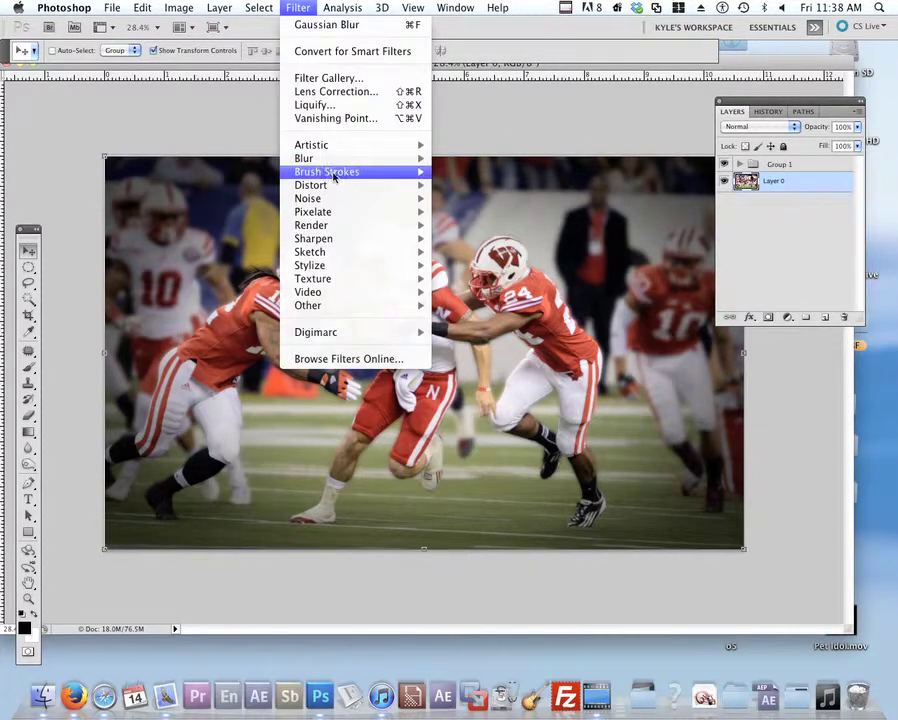
mouse_move(331, 286)
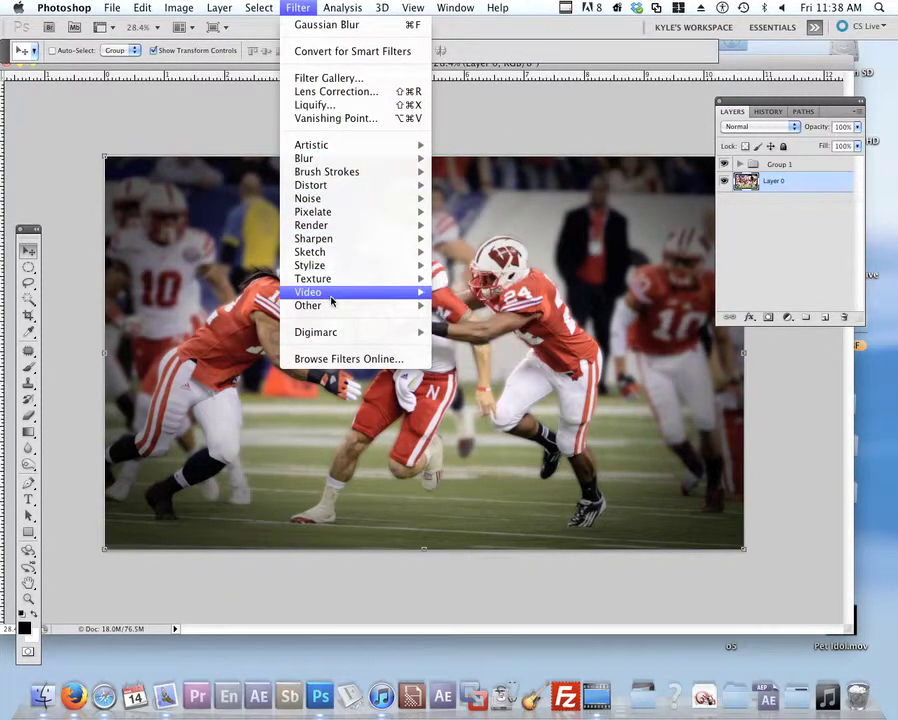
mouse_move(344, 165)
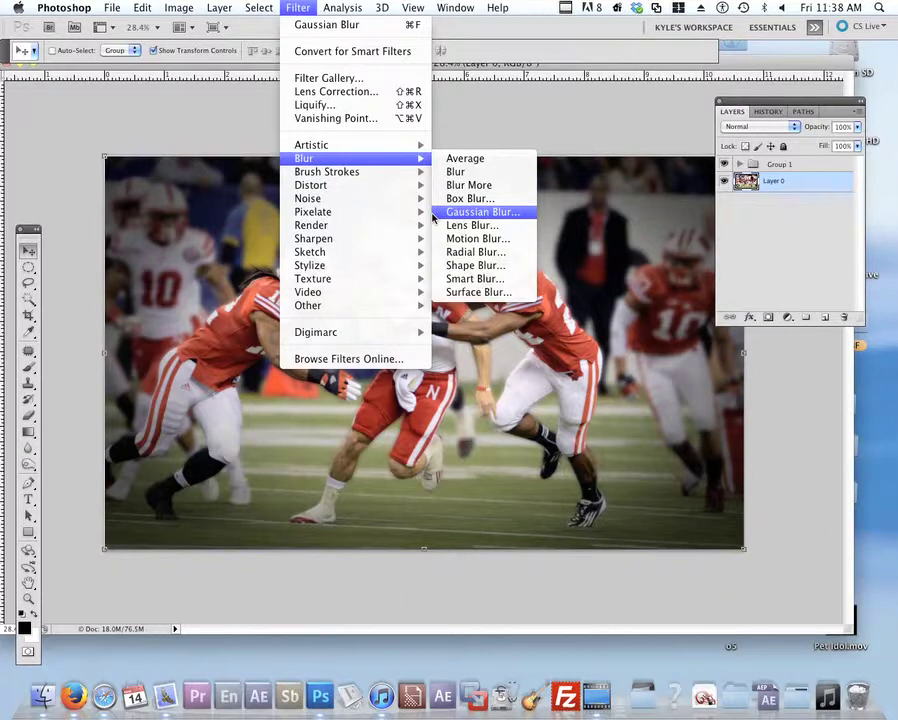
left_click(478, 119)
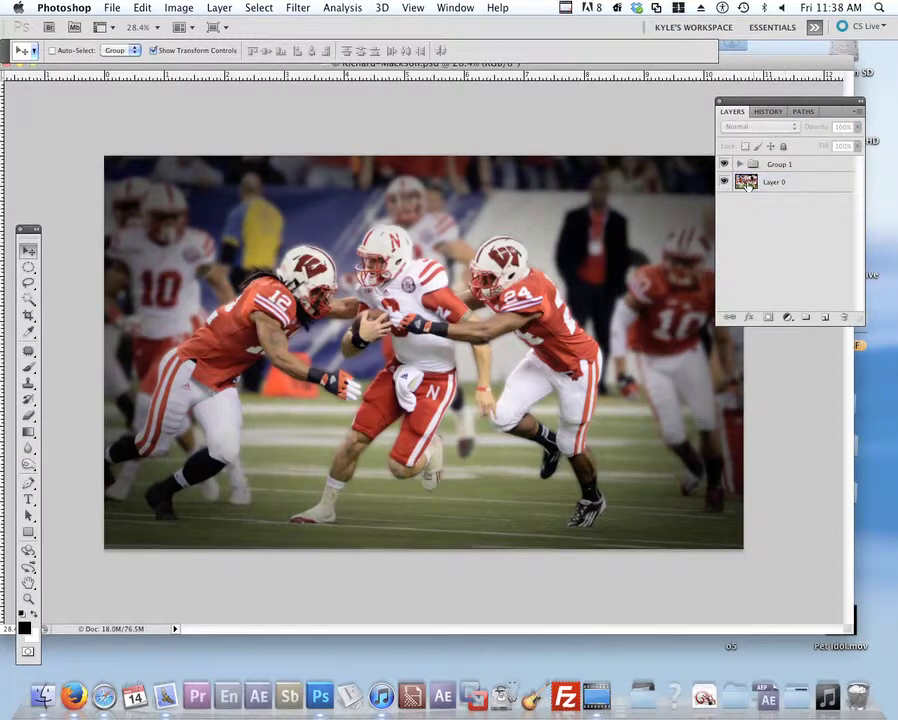
Expand Group 1, duplicate the cut-out players on Layer 1, and select the original Layer 1 beneath the copy
left_click(739, 164)
left_click_drag(790, 203, 824, 318)
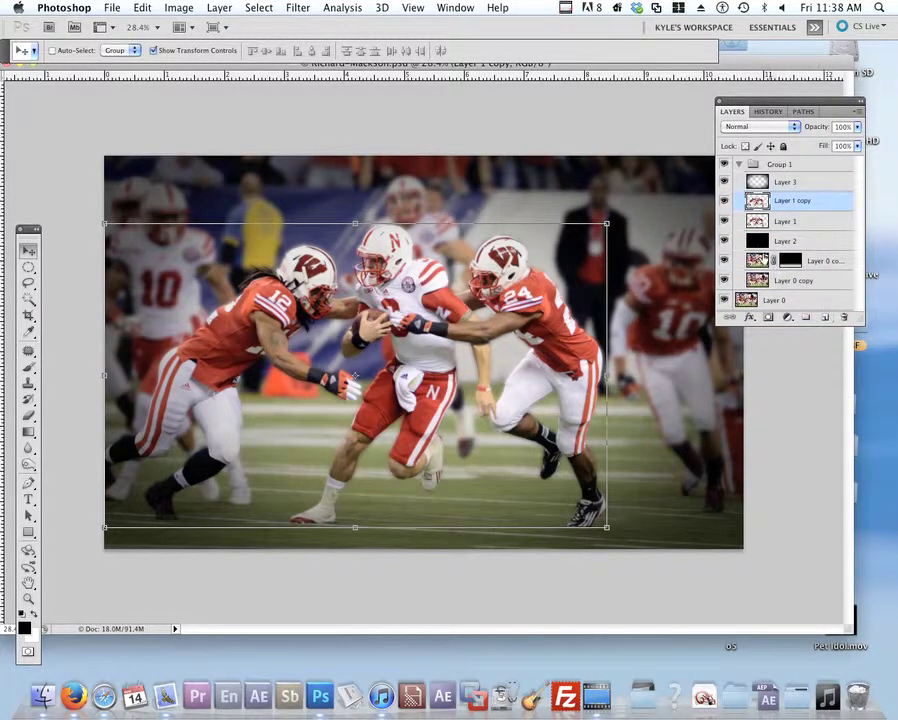
left_click(771, 221)
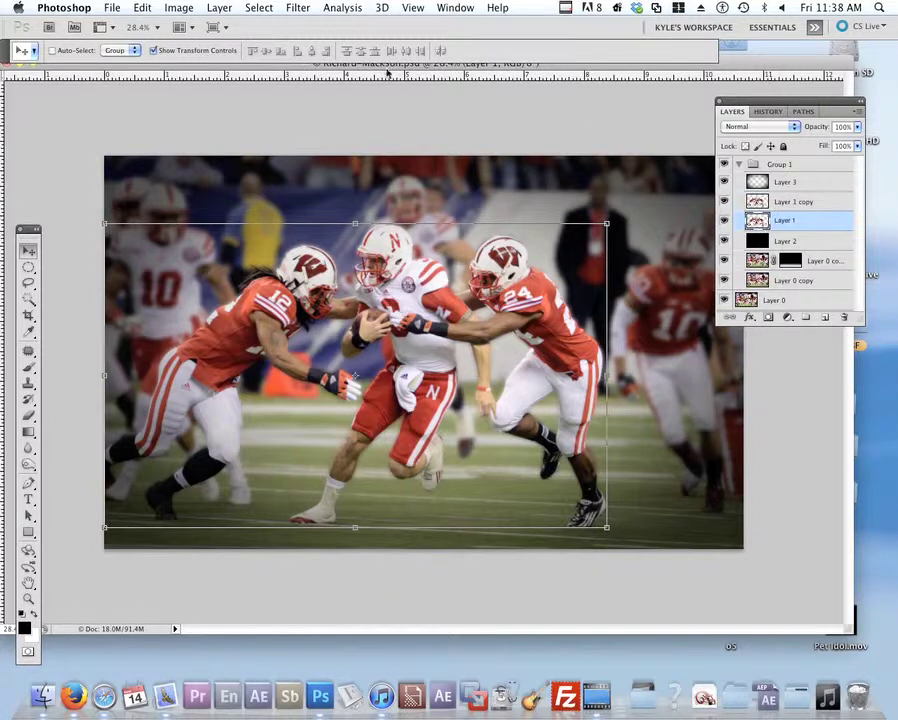
Try a Motion Blur at angle 0° and distance 274 pixels on Layer 1, comparing it with the preview off and on
left_click(300, 8)
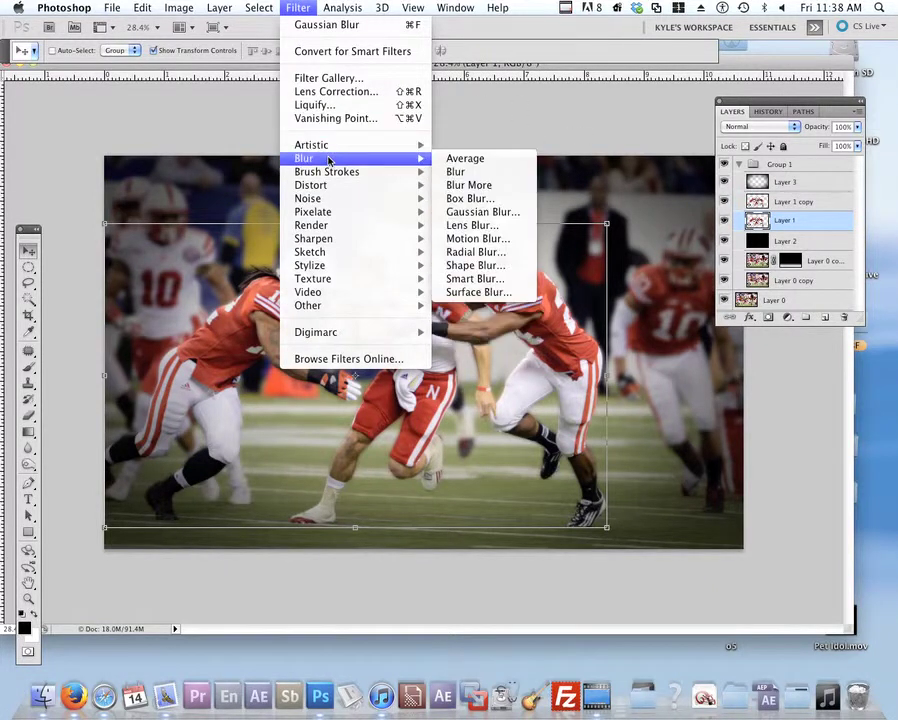
mouse_move(421, 173)
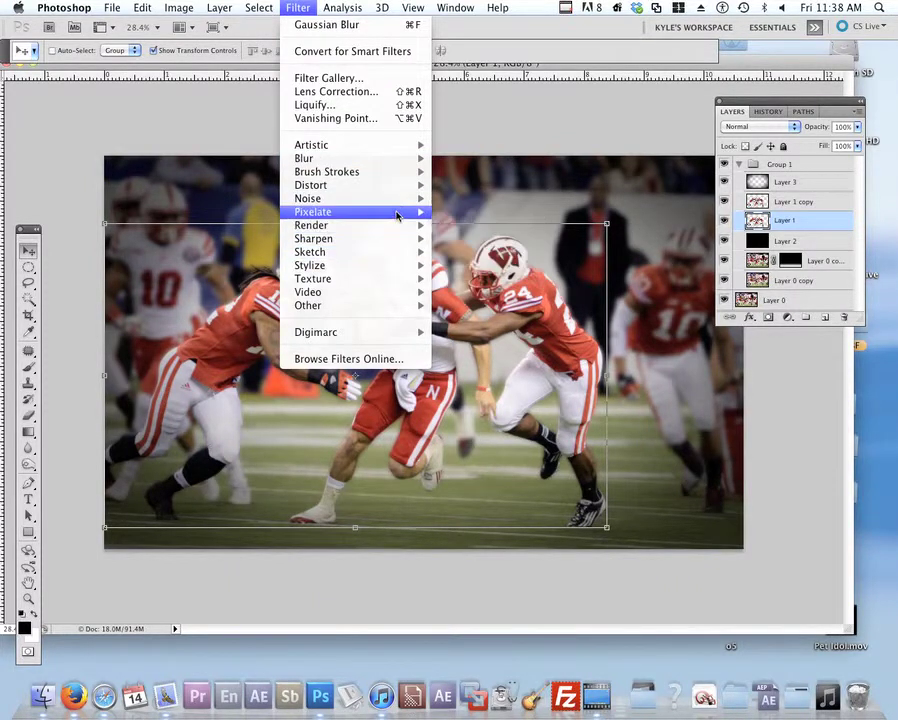
mouse_move(394, 198)
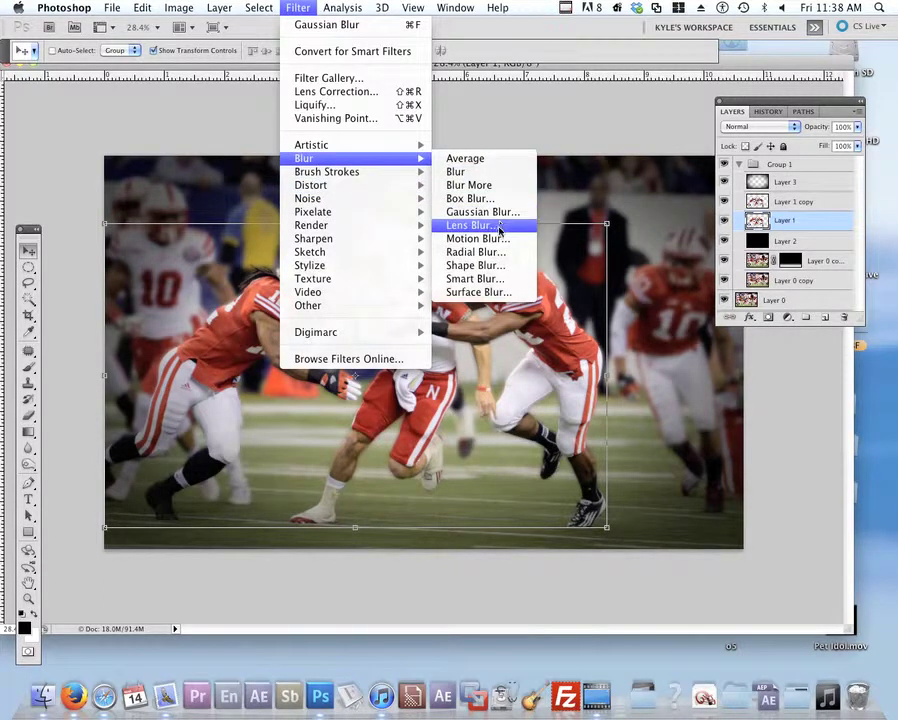
left_click(490, 238)
left_click_drag(465, 197, 734, 157)
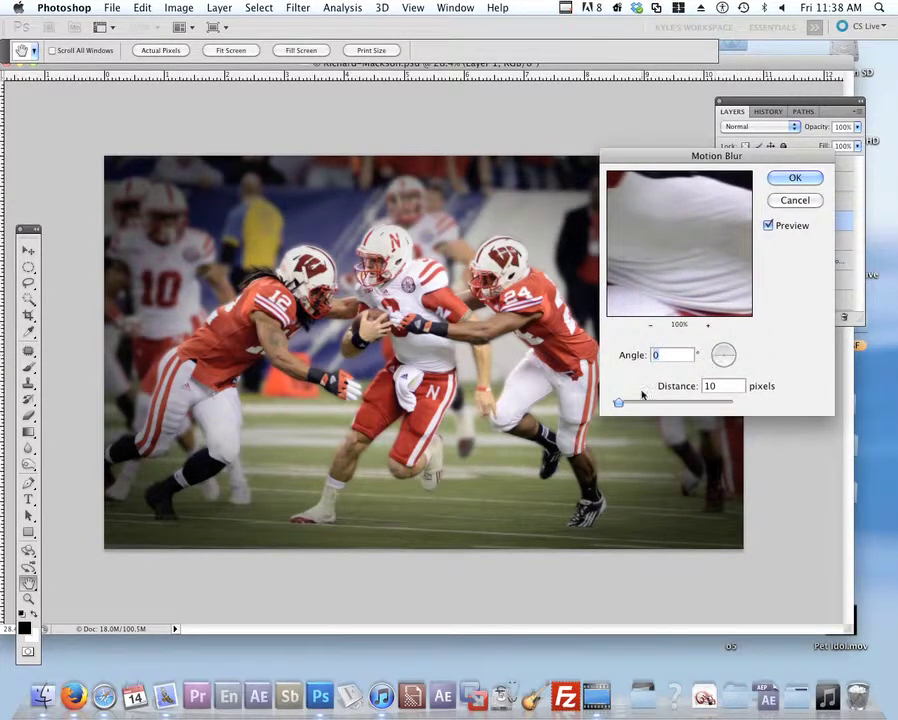
left_click_drag(619, 408, 684, 406)
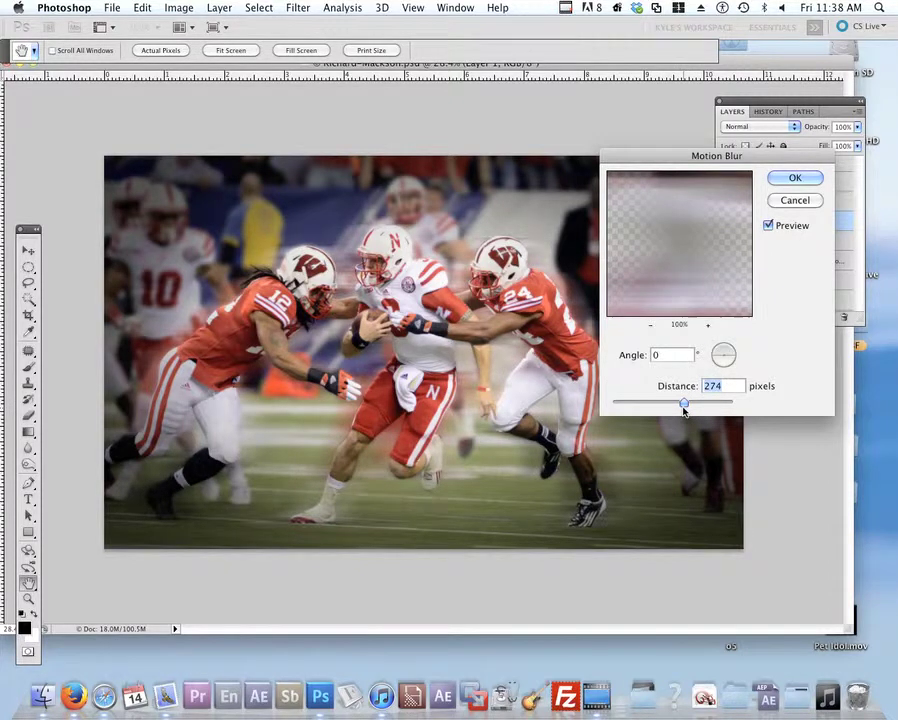
left_click(768, 226)
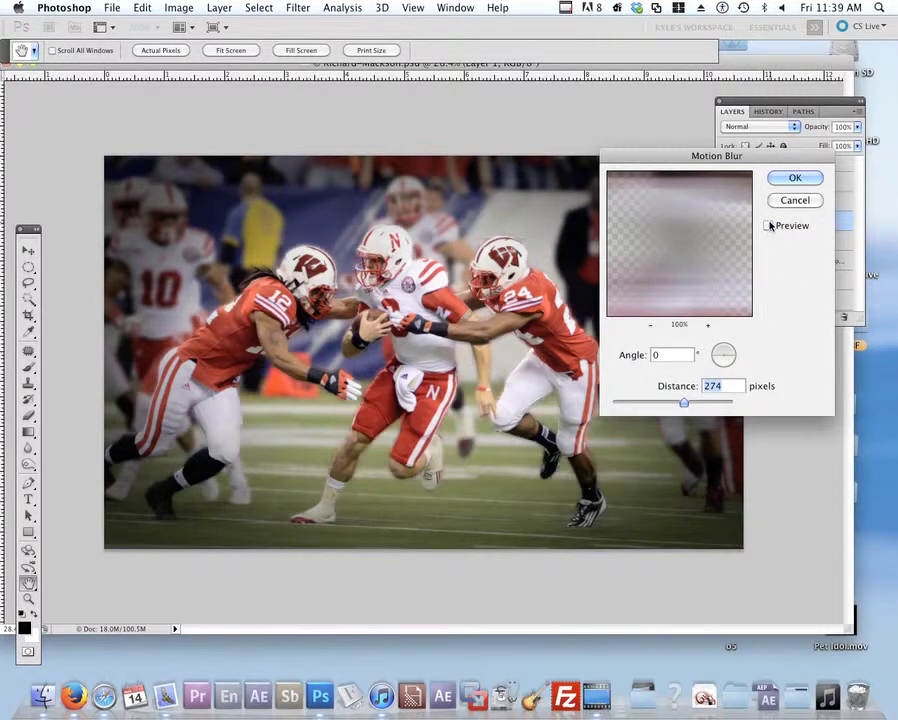
left_click(768, 226)
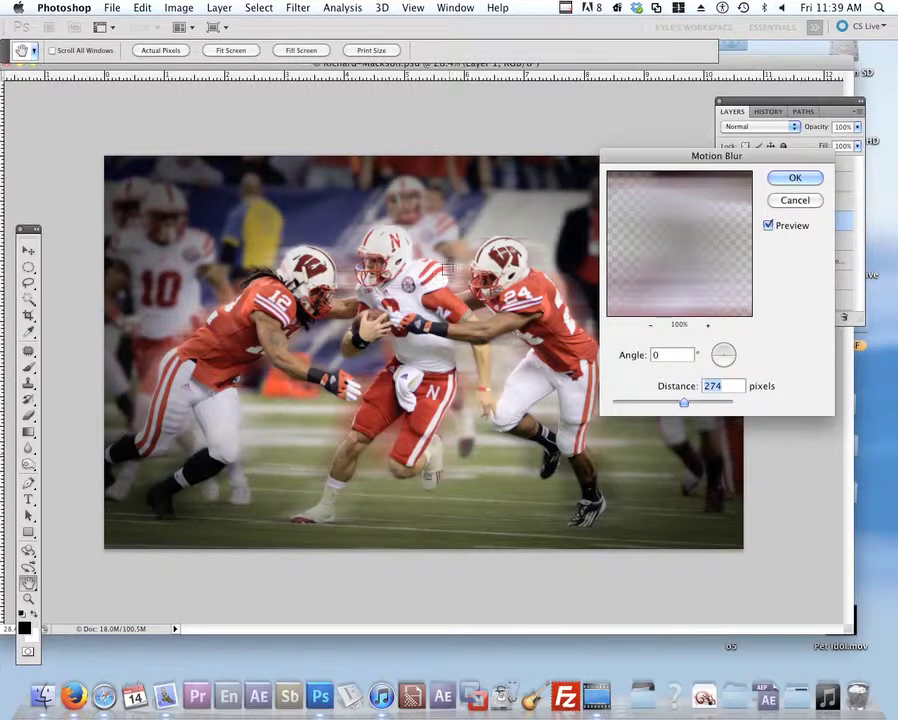
left_click(793, 201)
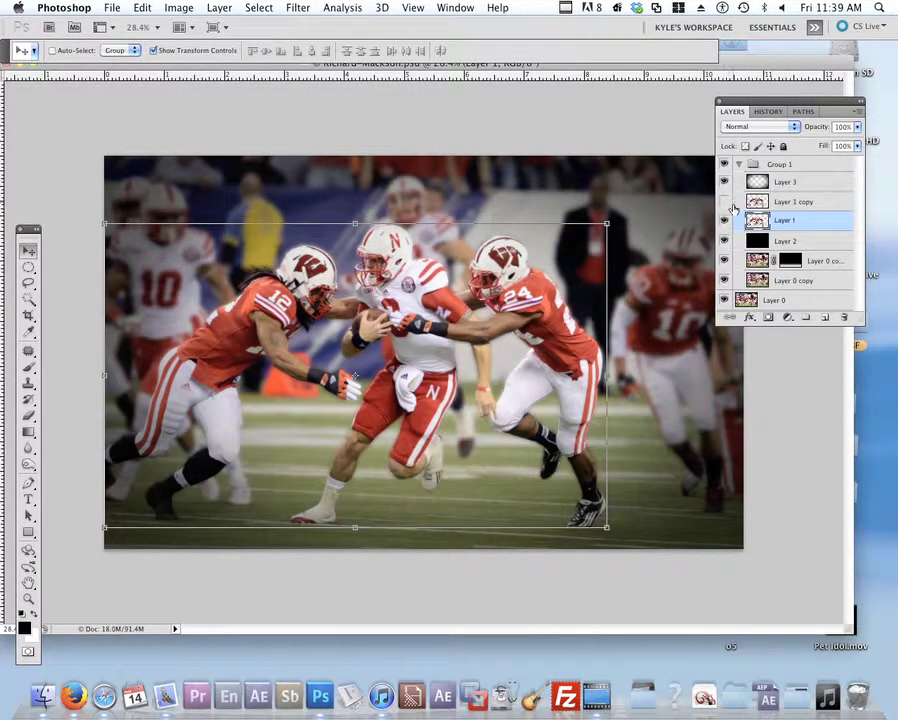
Hide Layer 1 copy and apply a Motion Blur to Layer 1 with angle 0° and distance 463 pixels
left_click(724, 201)
left_click(297, 7)
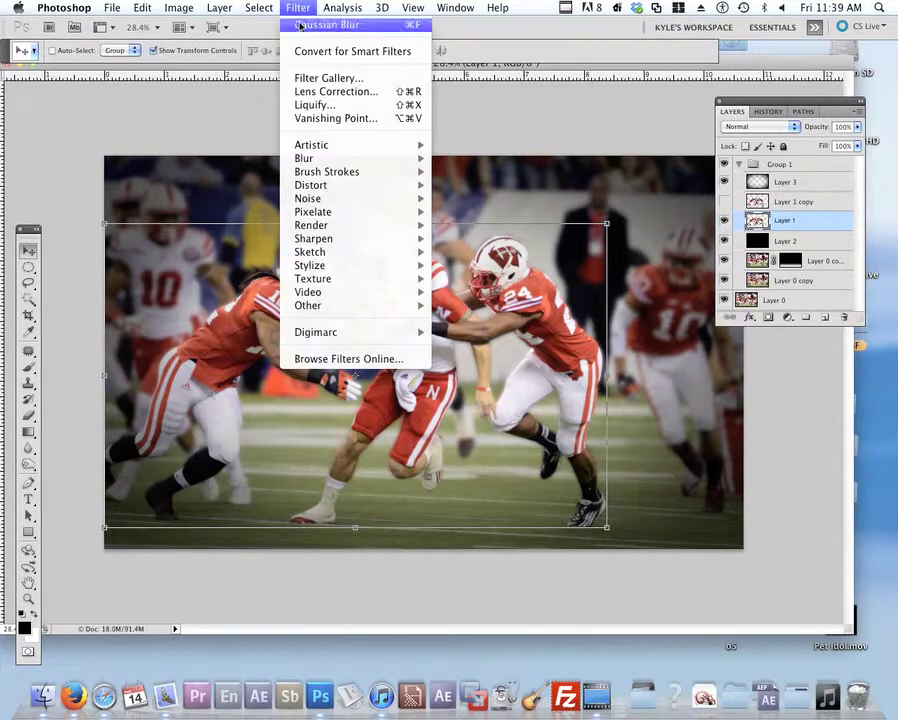
mouse_move(339, 163)
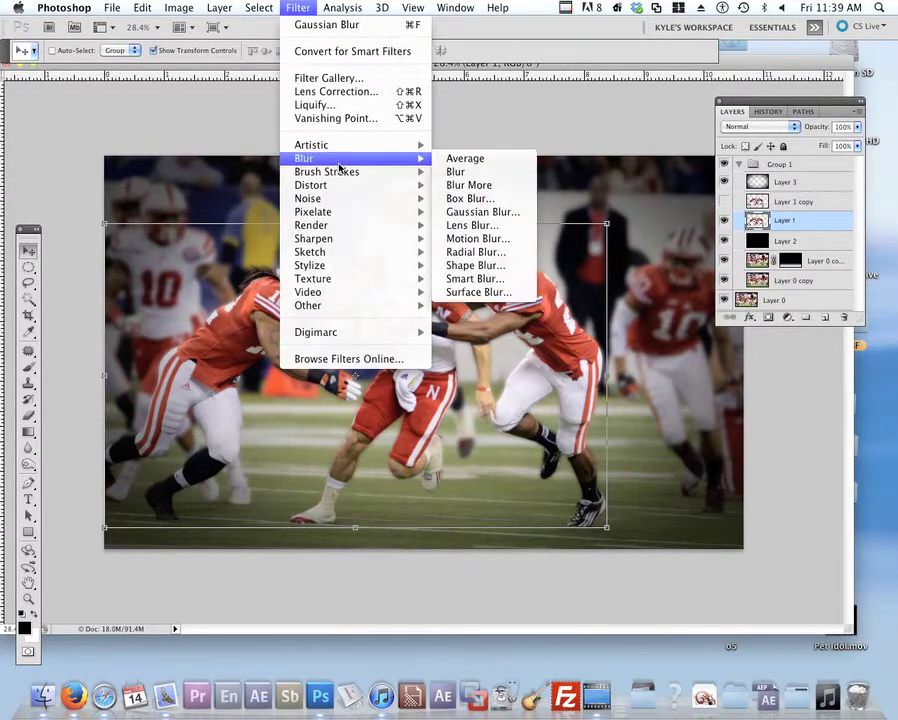
left_click(505, 238)
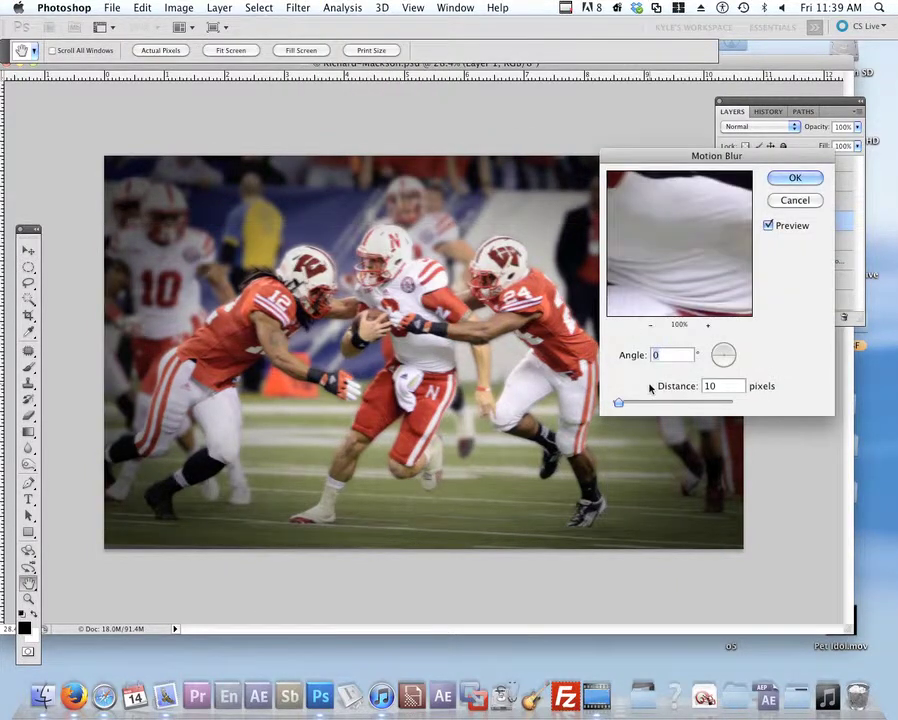
left_click_drag(617, 402, 698, 401)
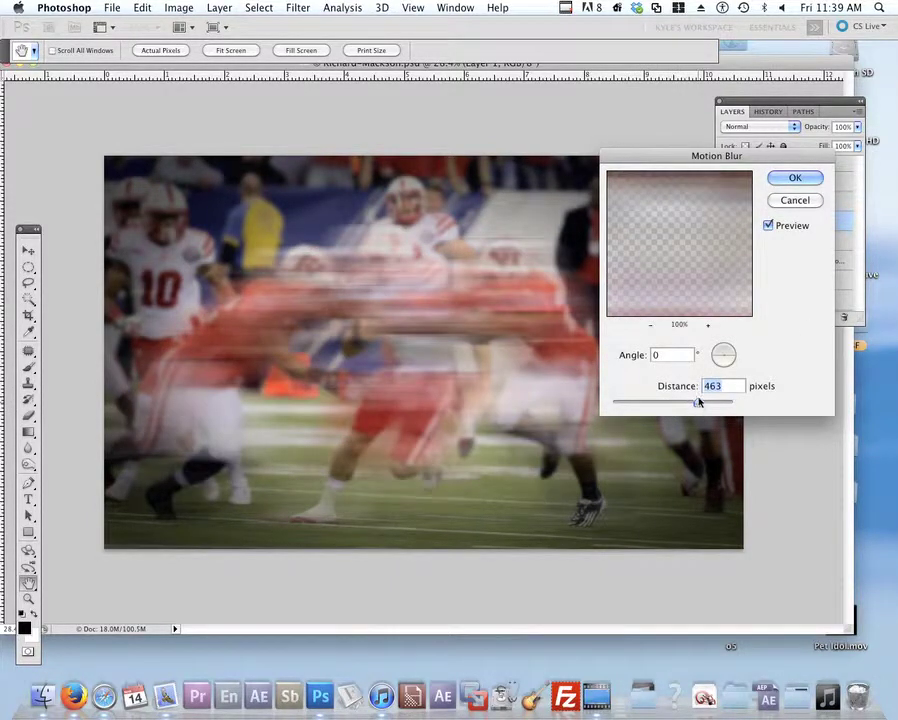
left_click(791, 181)
key("v")
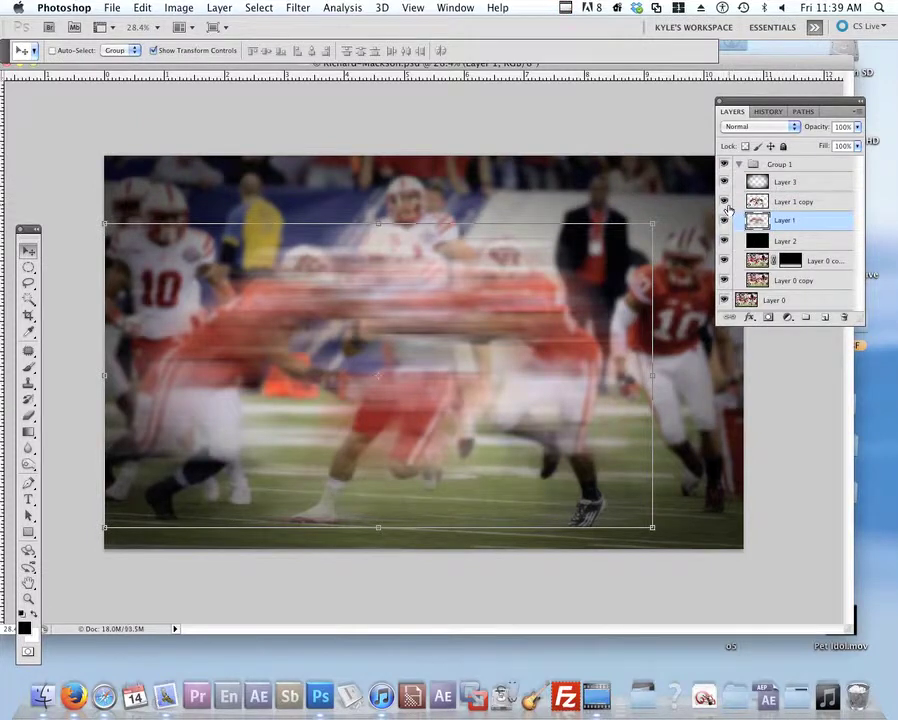
Show the sharp Layer 1 copy, hide the motion-blurred Layer 1, and make Layer 1 copy the active layer
left_click(725, 202)
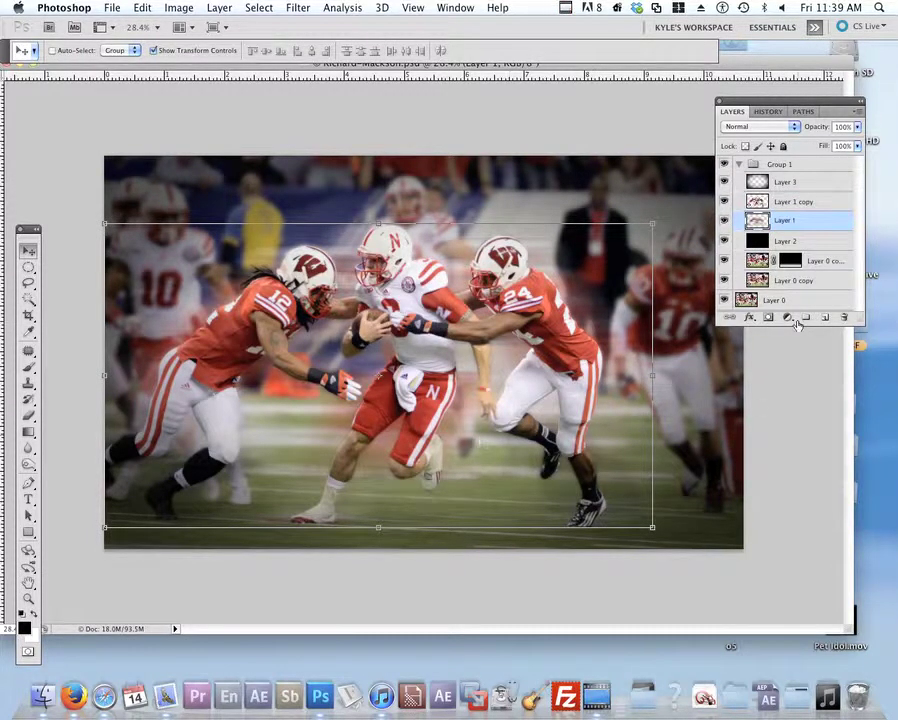
left_click(724, 221)
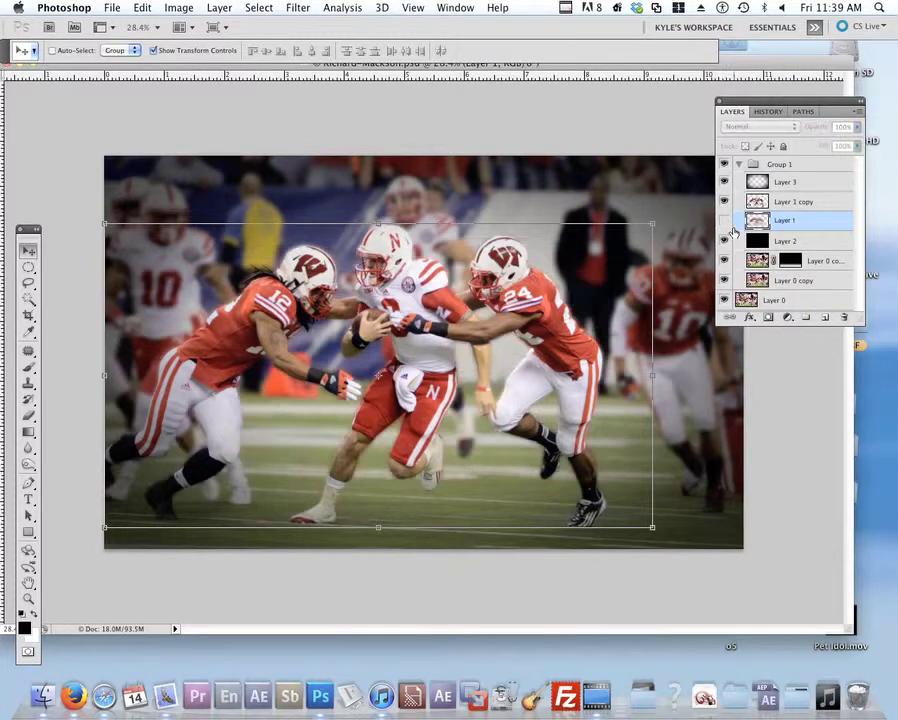
left_click(296, 7)
left_click(297, 7)
left_click(777, 203)
left_click(288, 7)
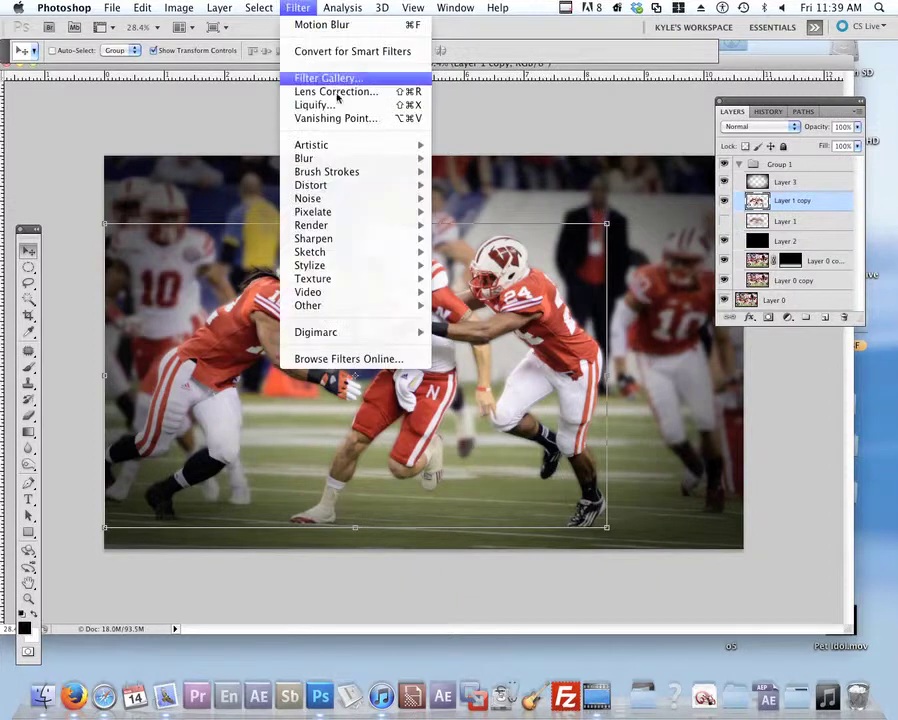
mouse_move(350, 302)
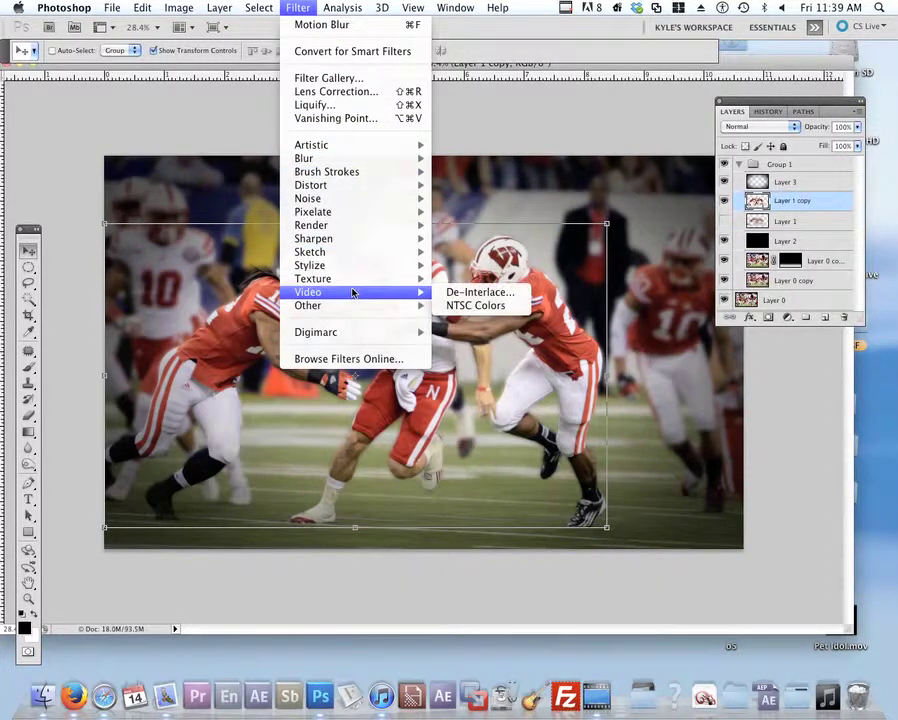
mouse_move(363, 177)
mouse_move(397, 6)
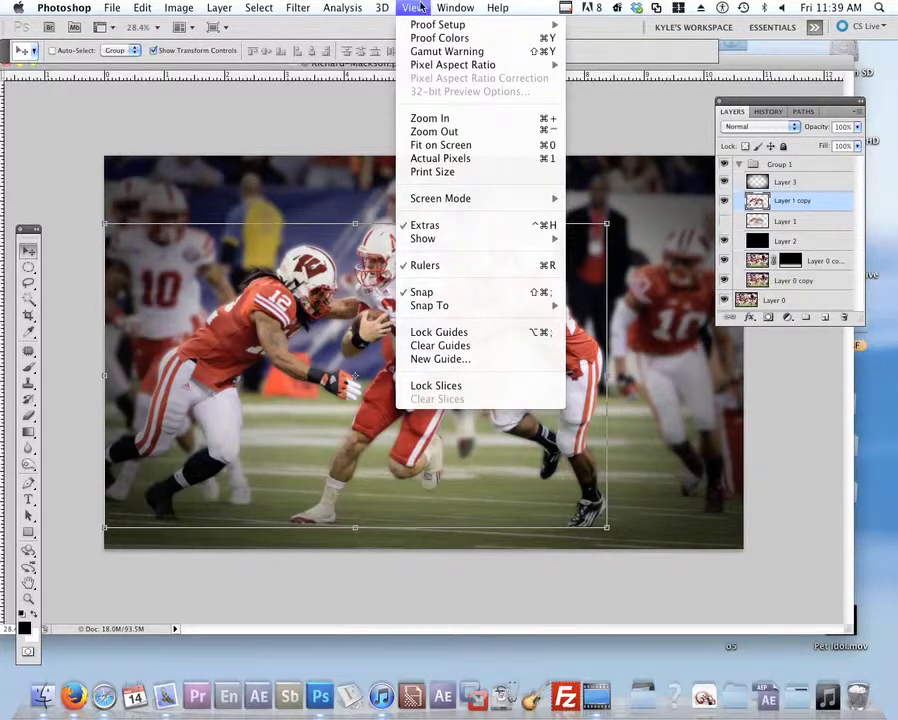
mouse_move(175, 9)
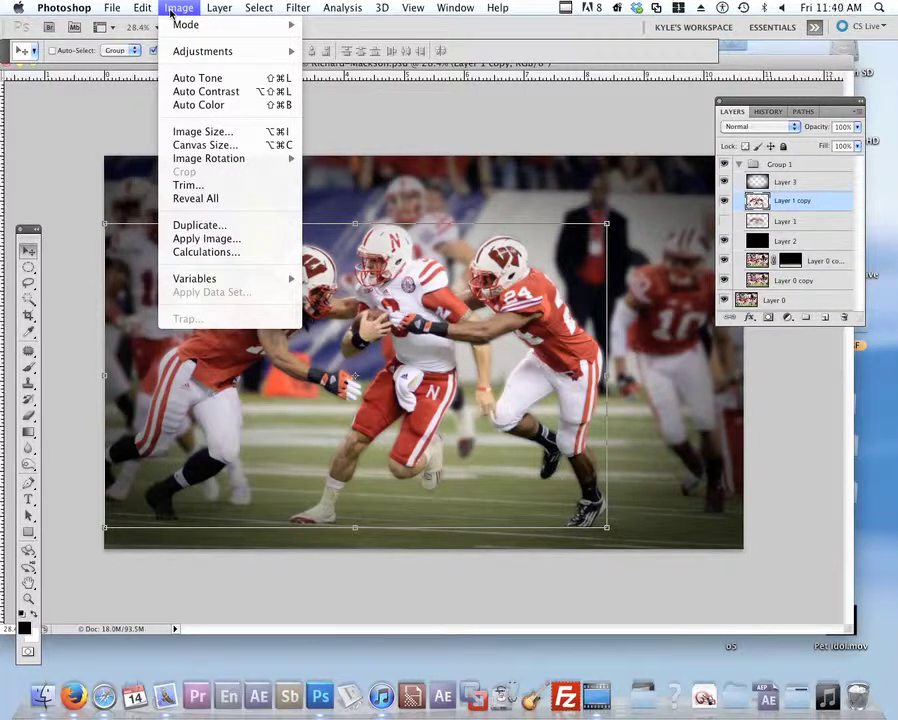
mouse_move(297, 8)
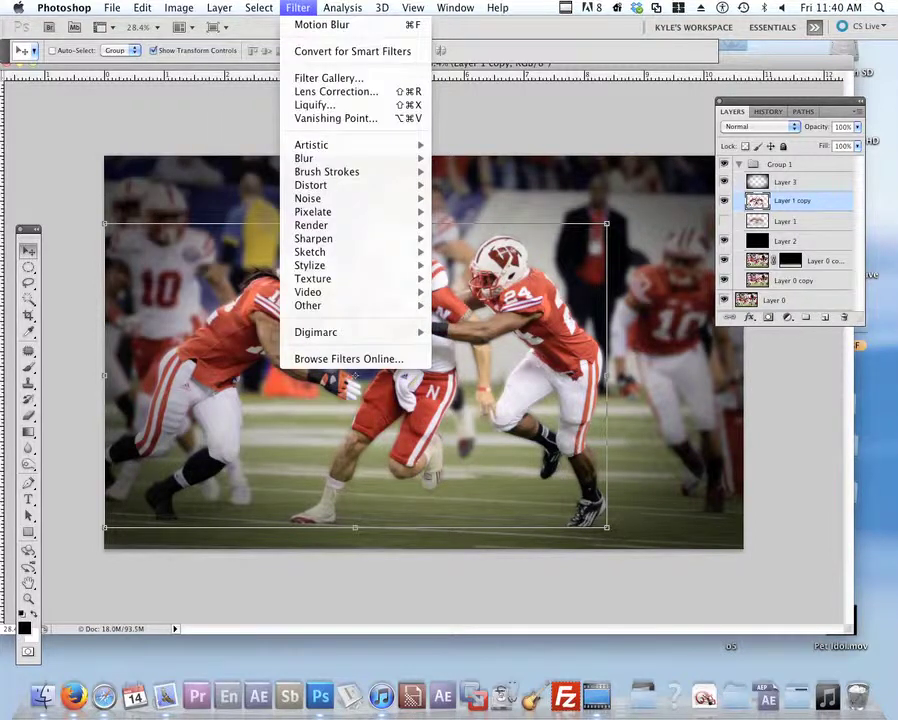